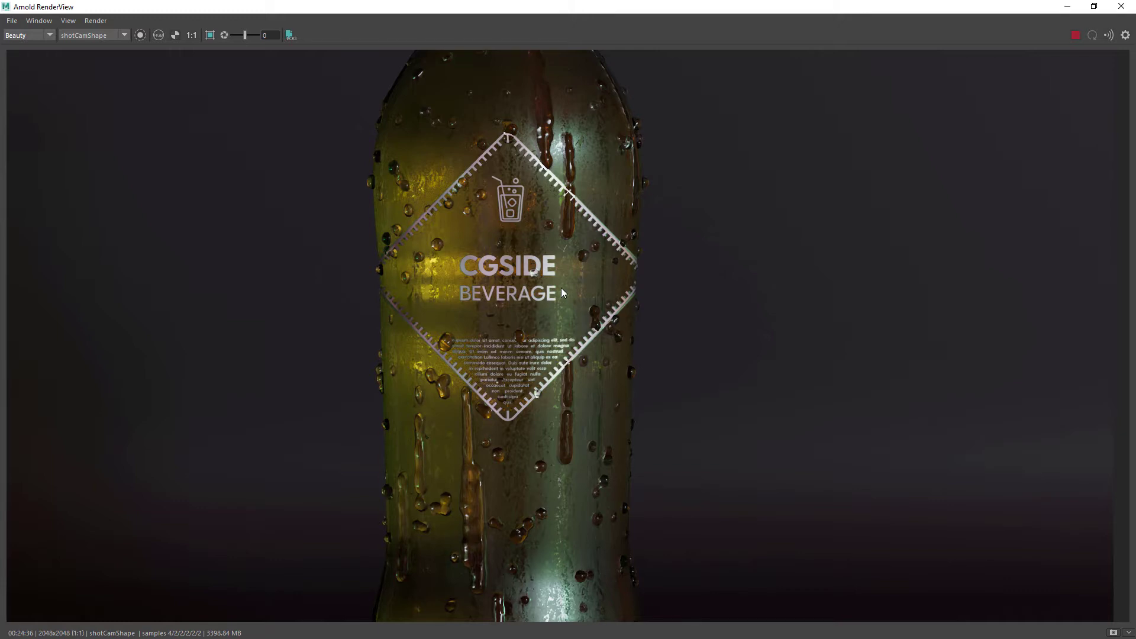
Inspect the rendered bottle's label, base and water drops in the Arnold RenderView.
middle_drag(605, 413, 618, 300)
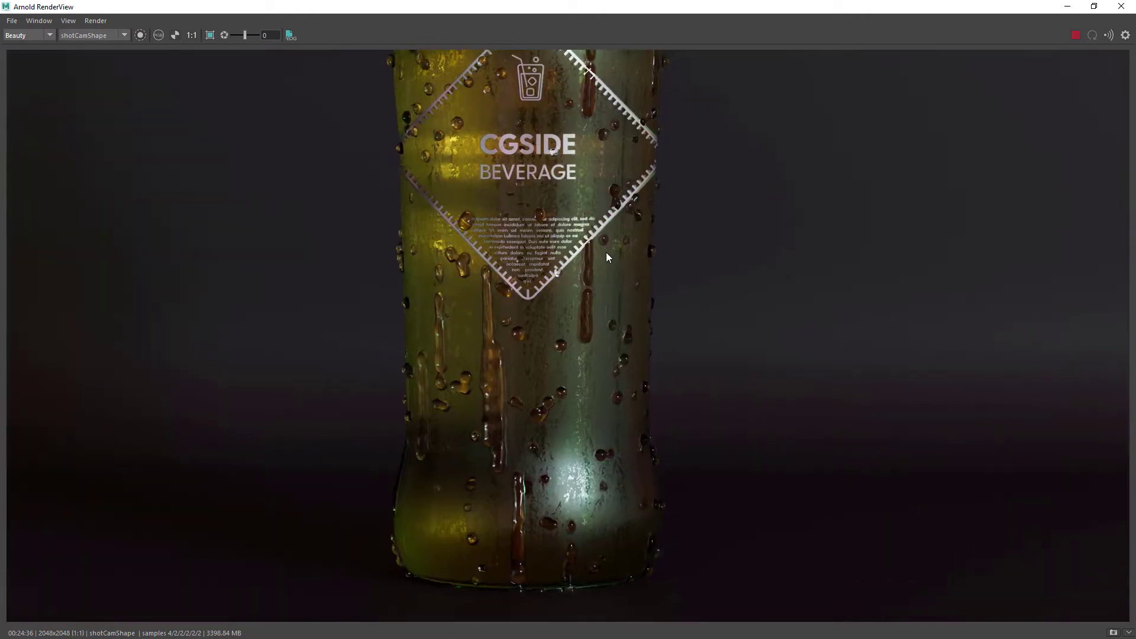
middle_drag(606, 252, 588, 409)
middle_drag(584, 311, 571, 378)
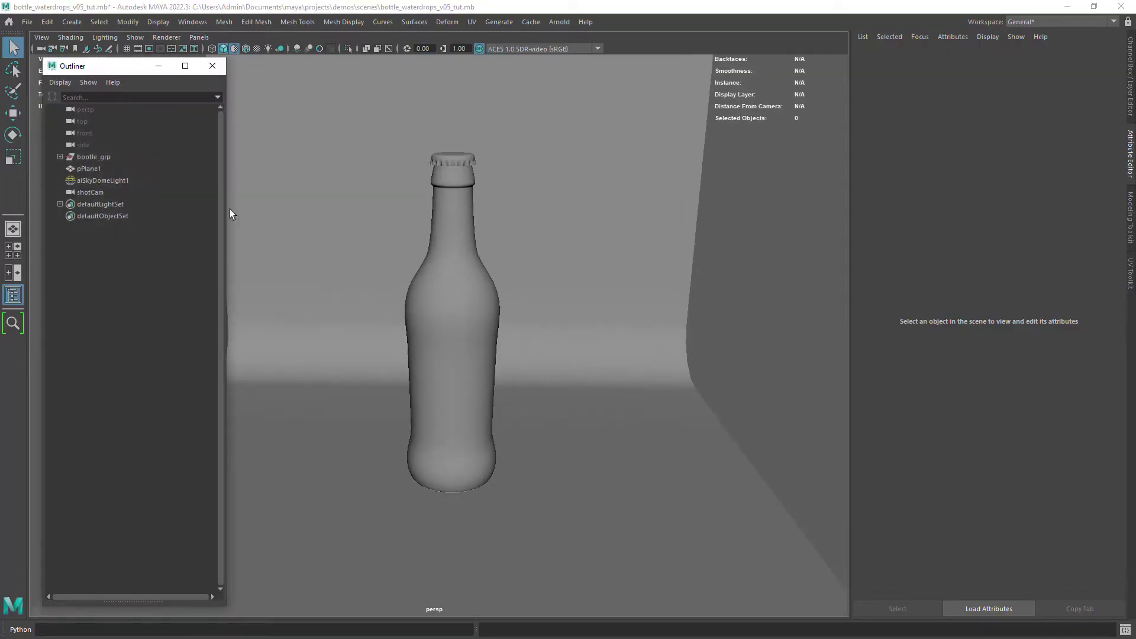
Examine the cap, liquid and bottle meshes of the bottle group, temporarily hiding bottle_geo to inspect liquid_geo.
click(60, 156)
click(97, 168)
click(105, 180)
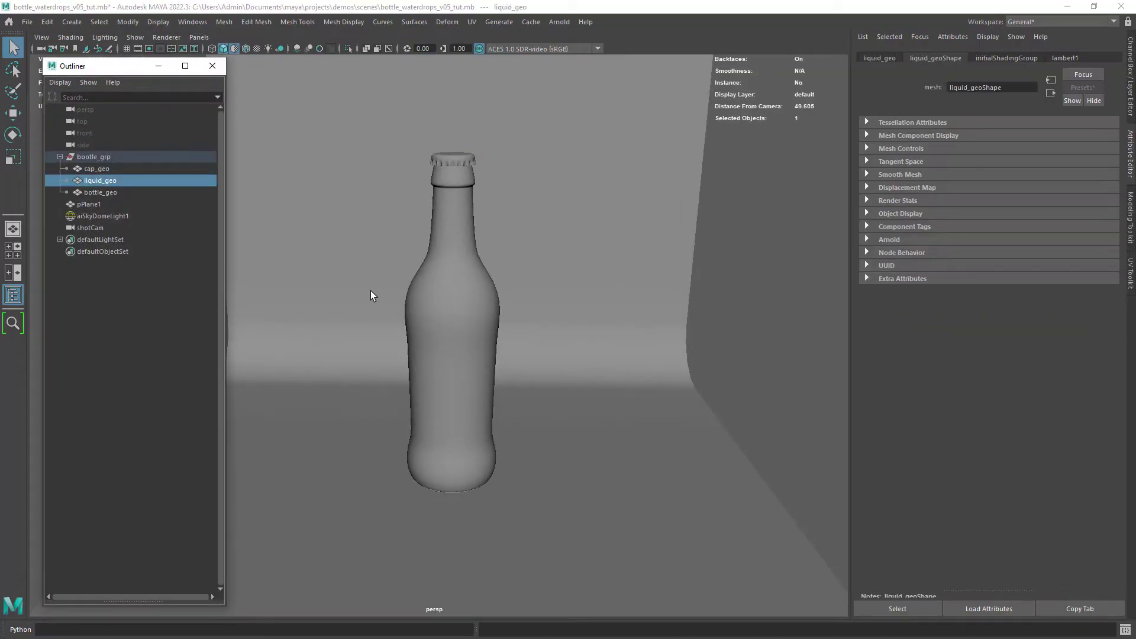
click(101, 193)
key(ctrl+h)
click(412, 289)
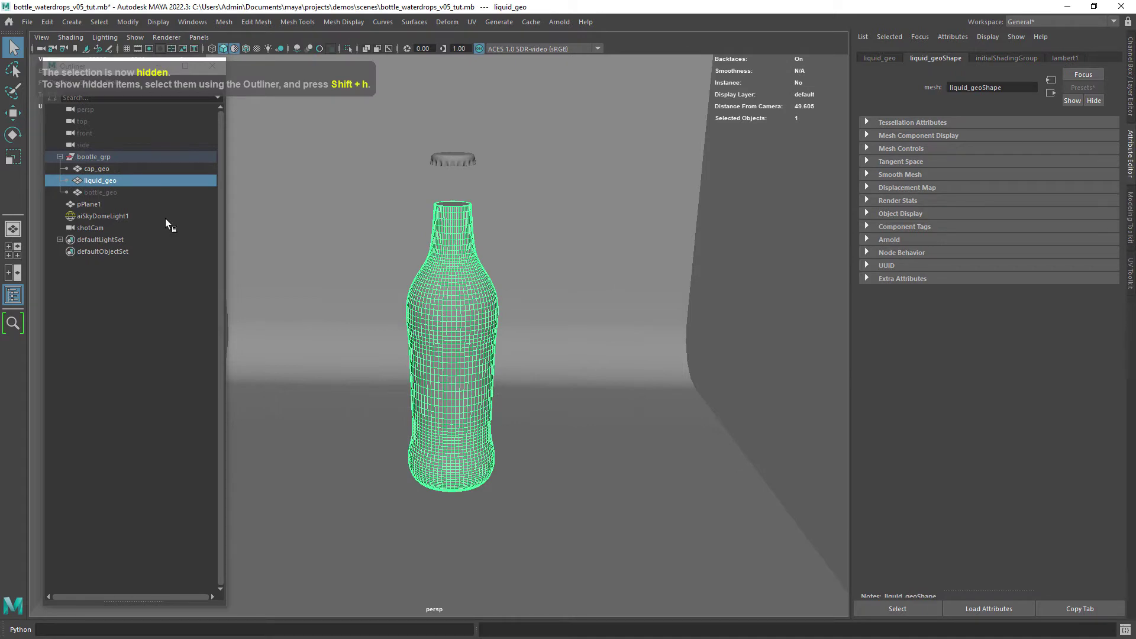
click(116, 193)
key(shift+h)
Examine the backdrop plane, the sky dome light and the shot camera in the scene, and close the Outliner.
scroll(304, 235, up, 2)
click(133, 202)
scroll(367, 239, down, 5)
mouse_move(396, 239)
alt+mouse_down()
mouse_move(340, 260)
mouse_move(379, 251)
alt+mouse_up()
scroll(355, 252, down, 1)
click(137, 216)
scroll(434, 269, down, 2)
scroll(473, 308, up, 4)
mouse_move(506, 339)
alt+mouse_down()
mouse_move(349, 246)
mouse_move(419, 309)
mouse_move(411, 325)
mouse_move(379, 320)
mouse_move(403, 323)
mouse_move(405, 295)
mouse_move(507, 334)
alt+mouse_up()
click(147, 230)
click(212, 66)
right_click(44, 48)
click(63, 77)
key(space)
scroll(429, 272, down, 3)
click(434, 268)
scroll(506, 334, up, 4)
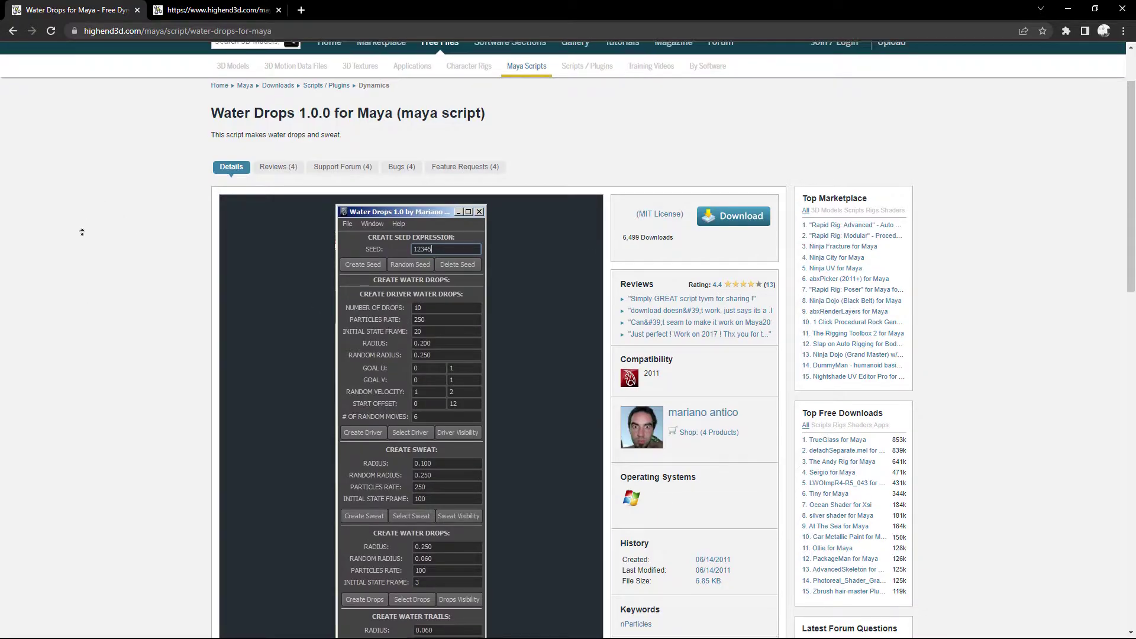
Review the Water Drops script's page in the browser, including its interface image, description and Maya compatibility.
scroll(82, 232, up, 2)
drag(233, 197, 506, 193)
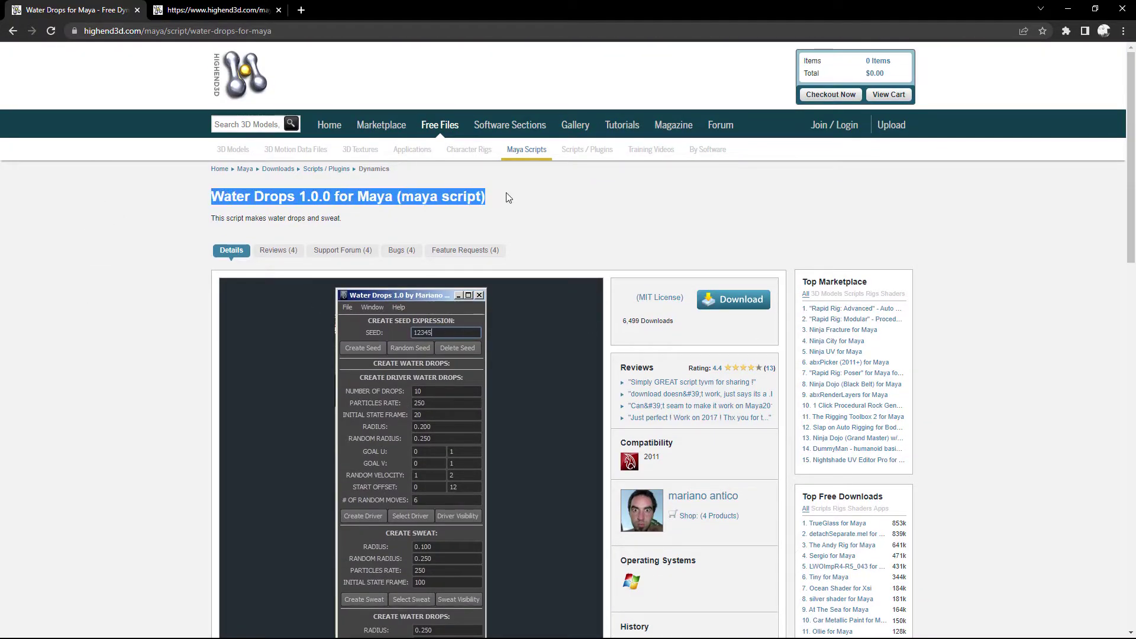
scroll(493, 246, down, 3)
scroll(181, 355, down, 4)
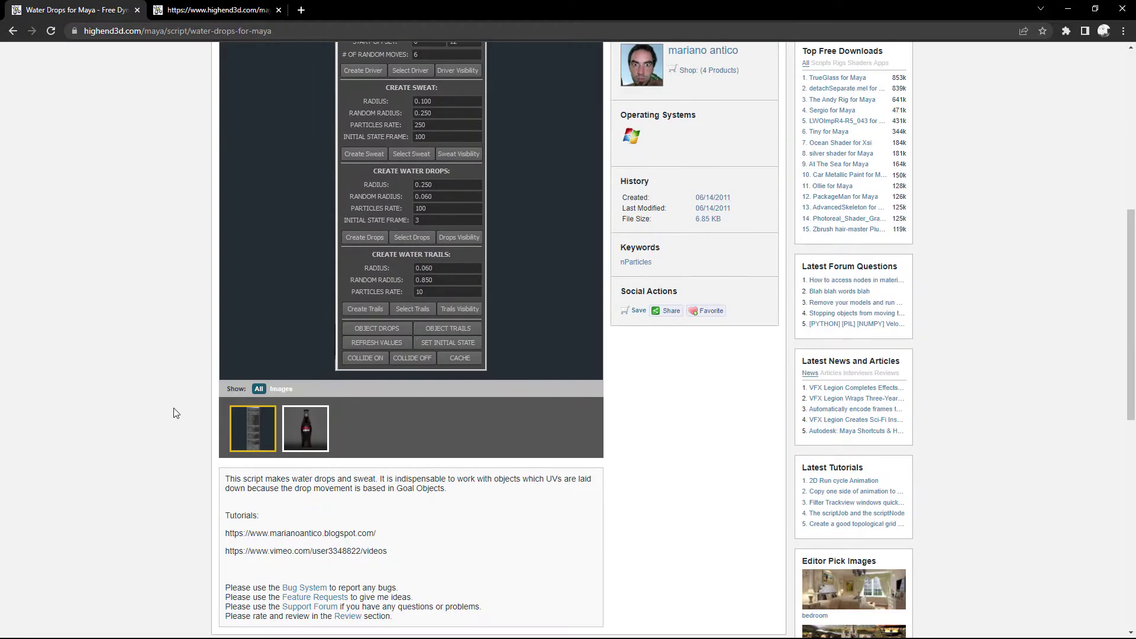
scroll(174, 422, up, 3)
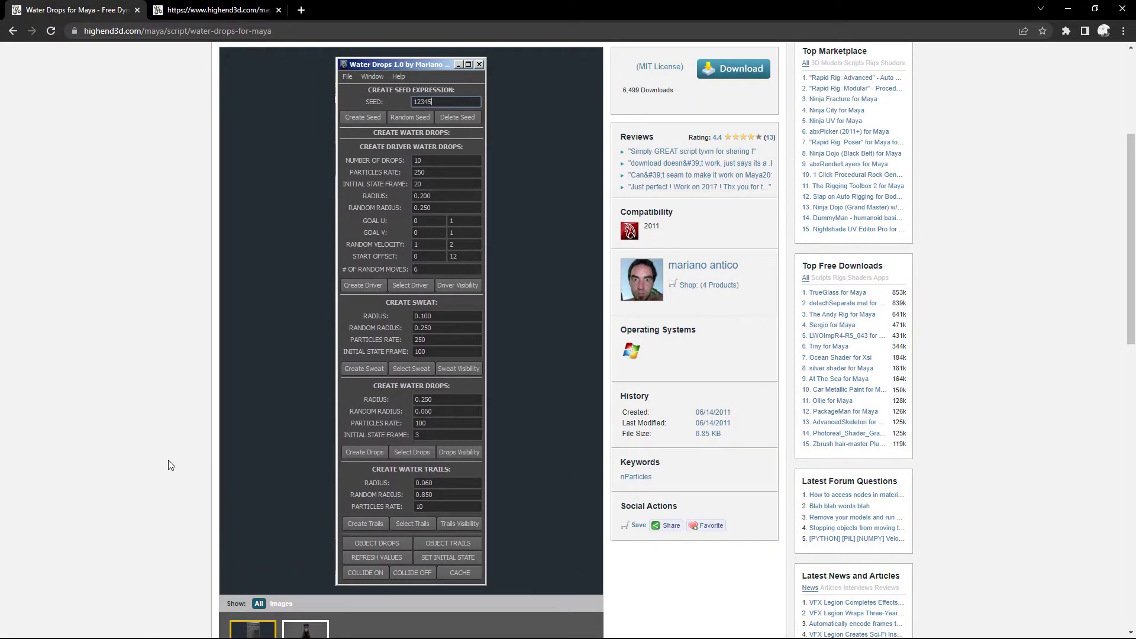
scroll(168, 442, up, 2)
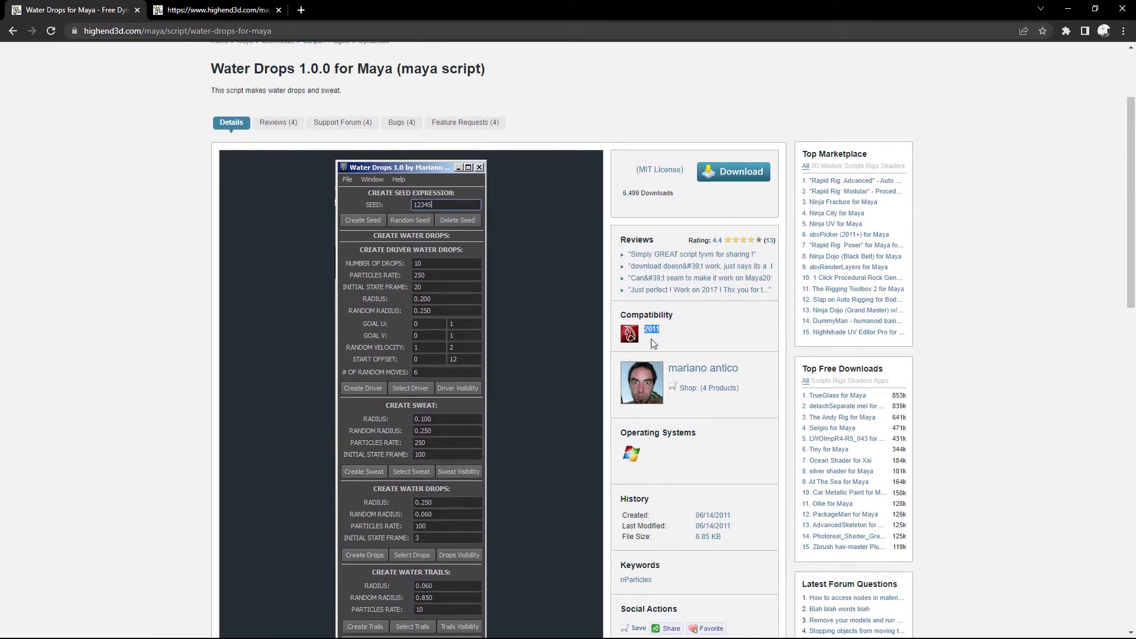
middle_click(685, 321)
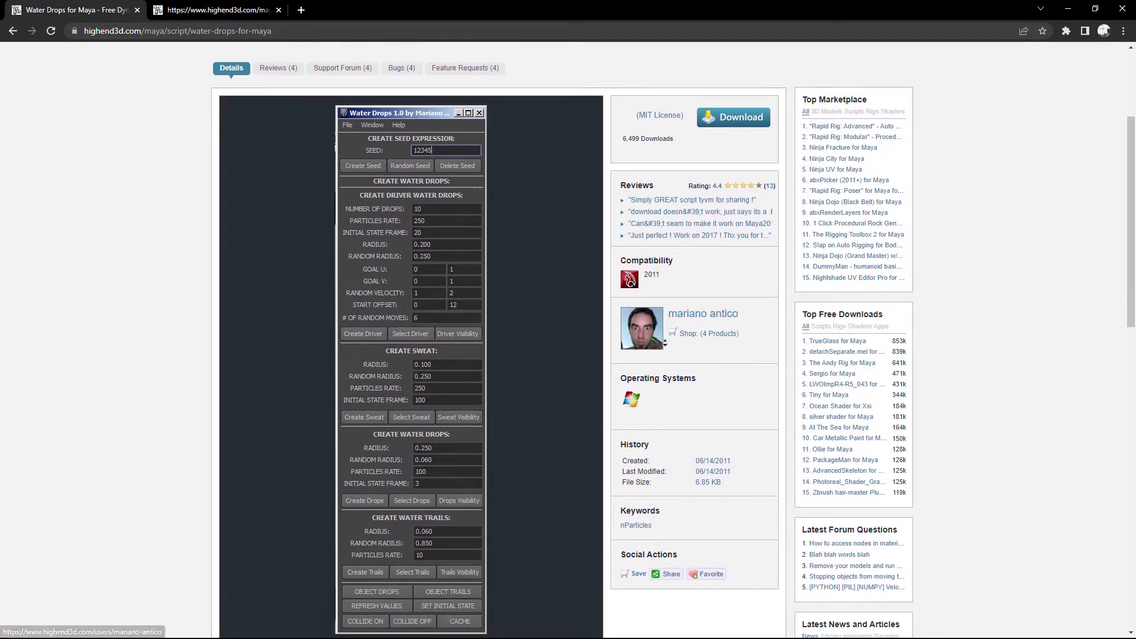
middle_click(672, 343)
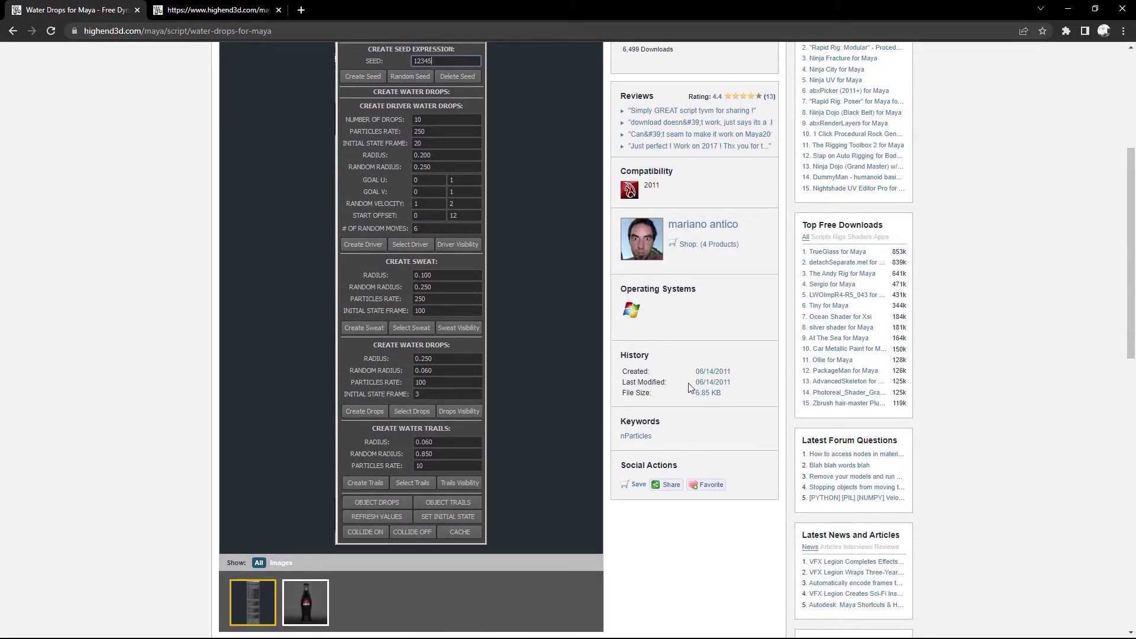
click(687, 412)
scroll(680, 308, up, 5)
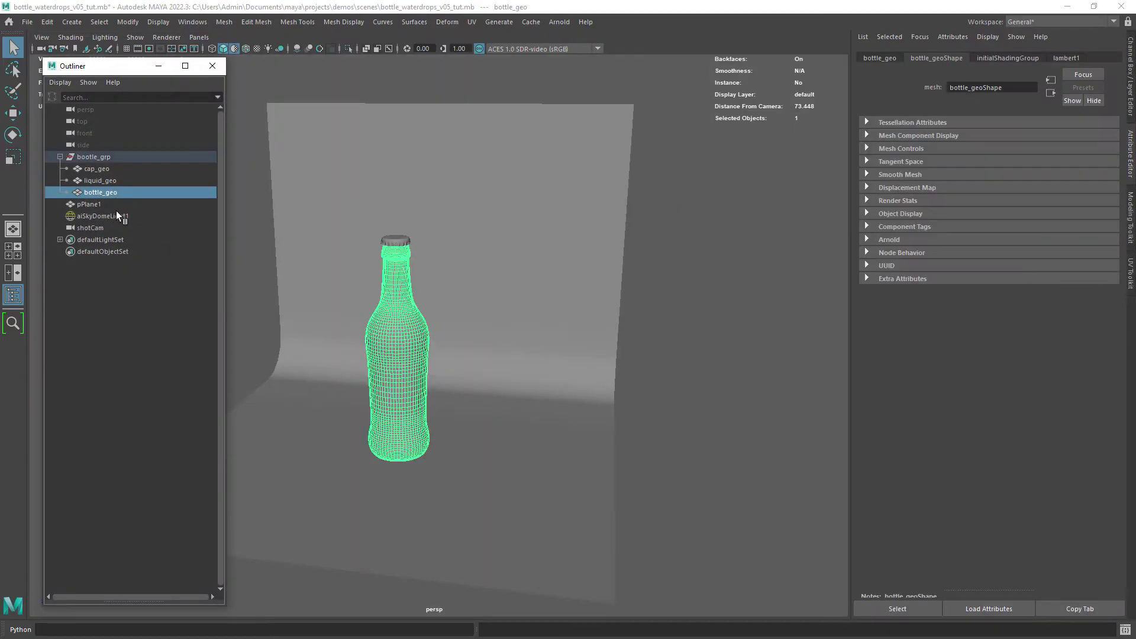
Duplicate bottle_geo in Maya and rename the copy bottle_emitter.
click(113, 205)
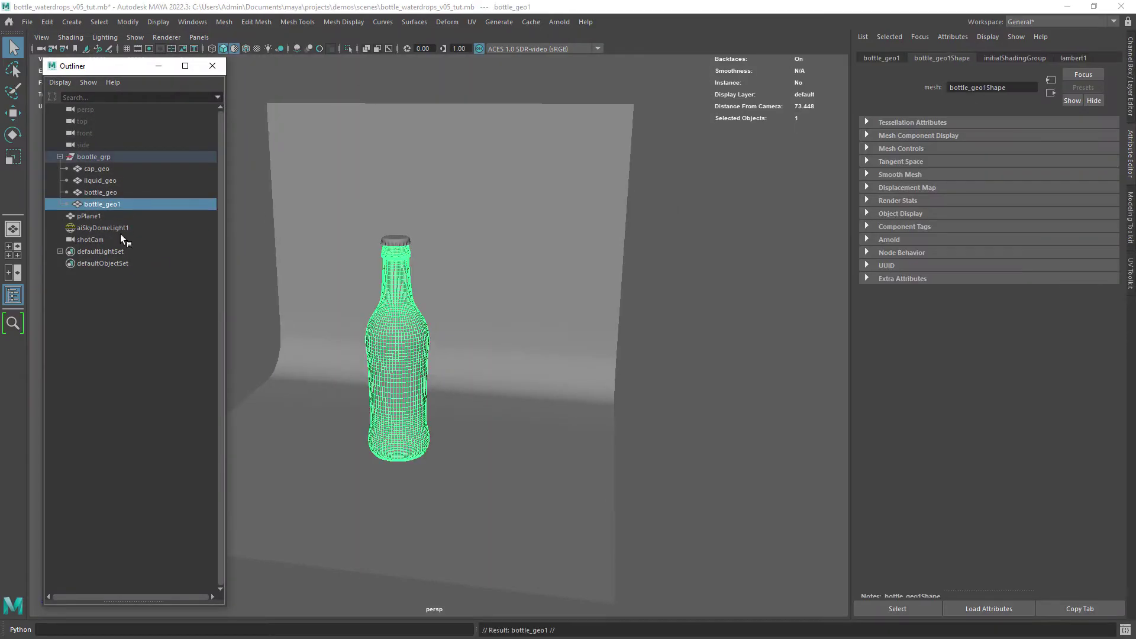
double_click(102, 204)
text(bottle_emitter)
key(Return)
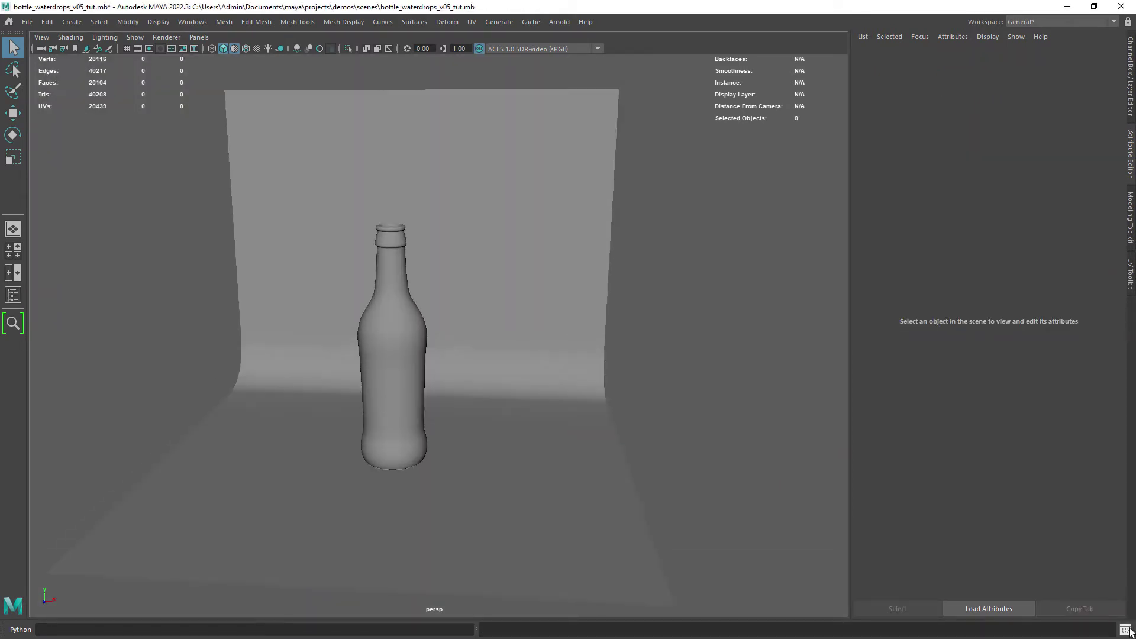
Load Water Drops v1.1.mel from the CG_CONTENT Scripts folder into the Script Editor.
click(1126, 629)
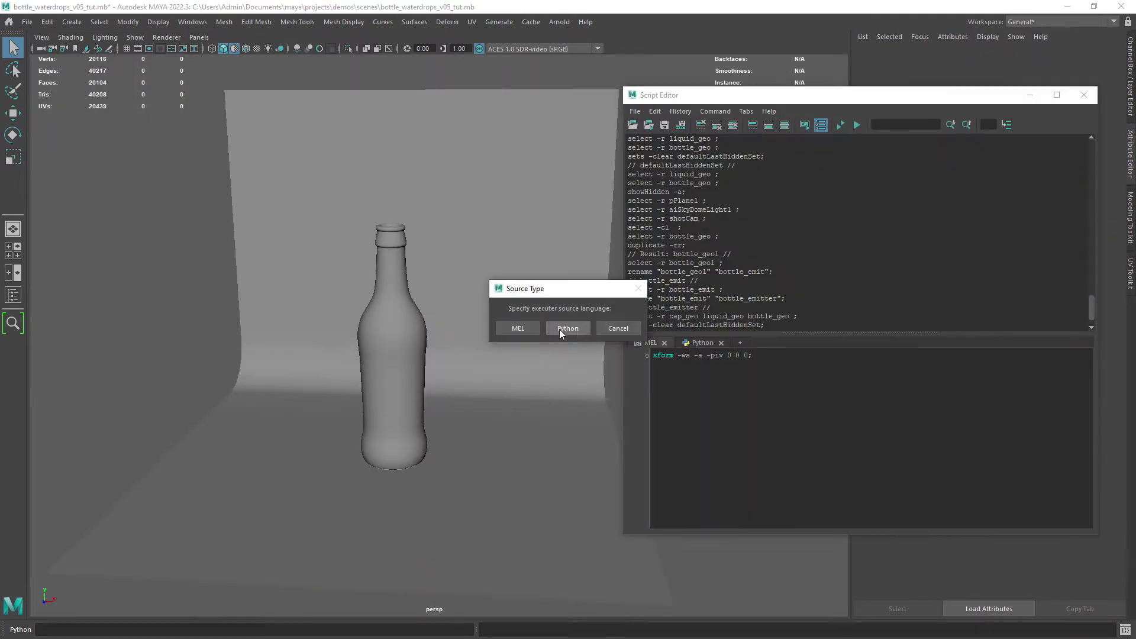
click(562, 329)
click(634, 111)
click(650, 132)
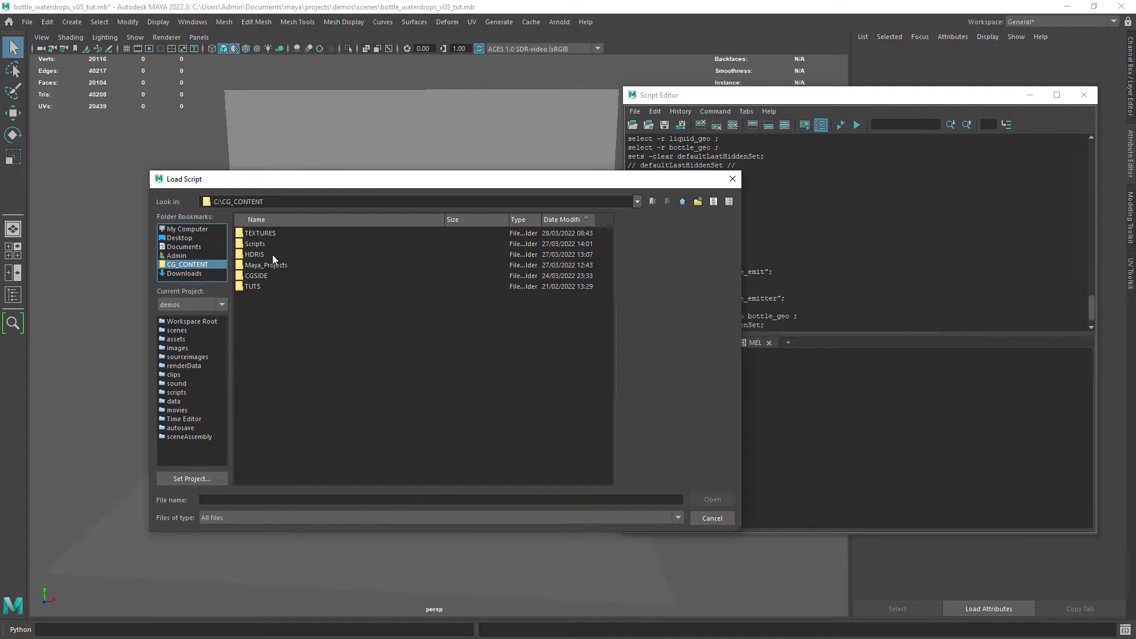
double_click(279, 244)
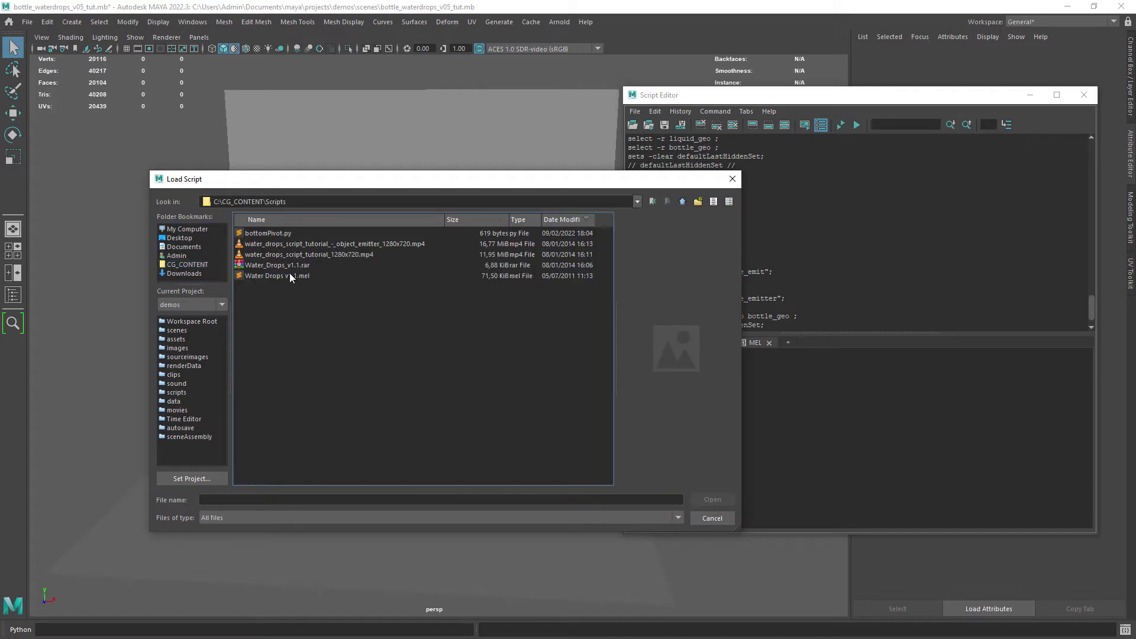
click(277, 276)
click(712, 499)
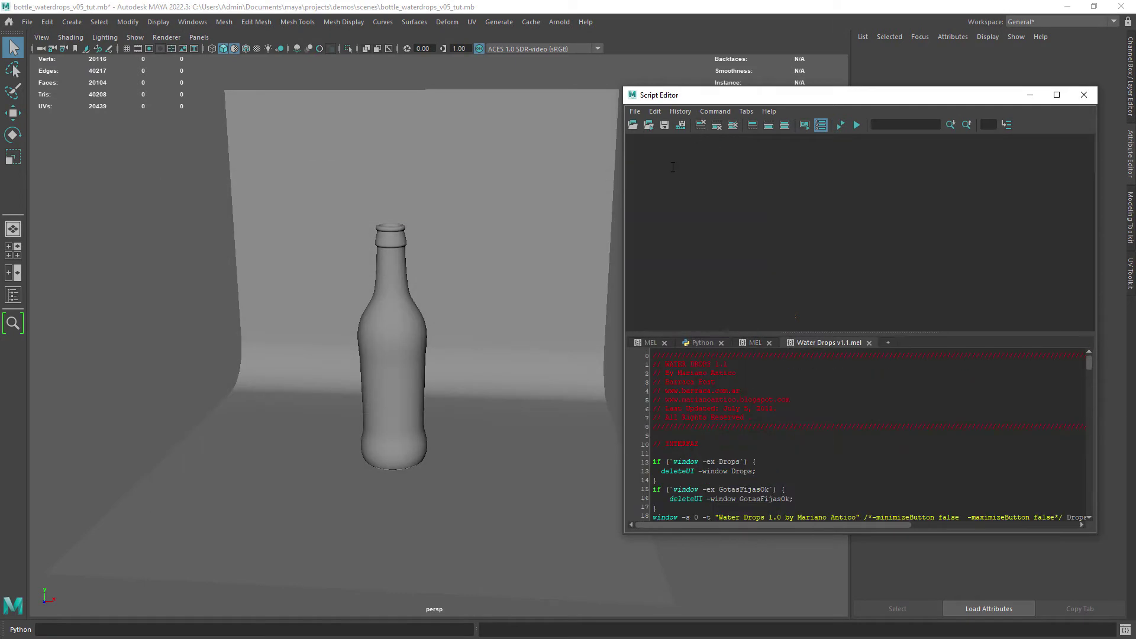
Run the loaded Water Drops script to open its settings window.
click(393, 320)
scroll(439, 296, up, 3)
click(402, 295)
click(450, 284)
scroll(450, 284, down, 3)
click(840, 125)
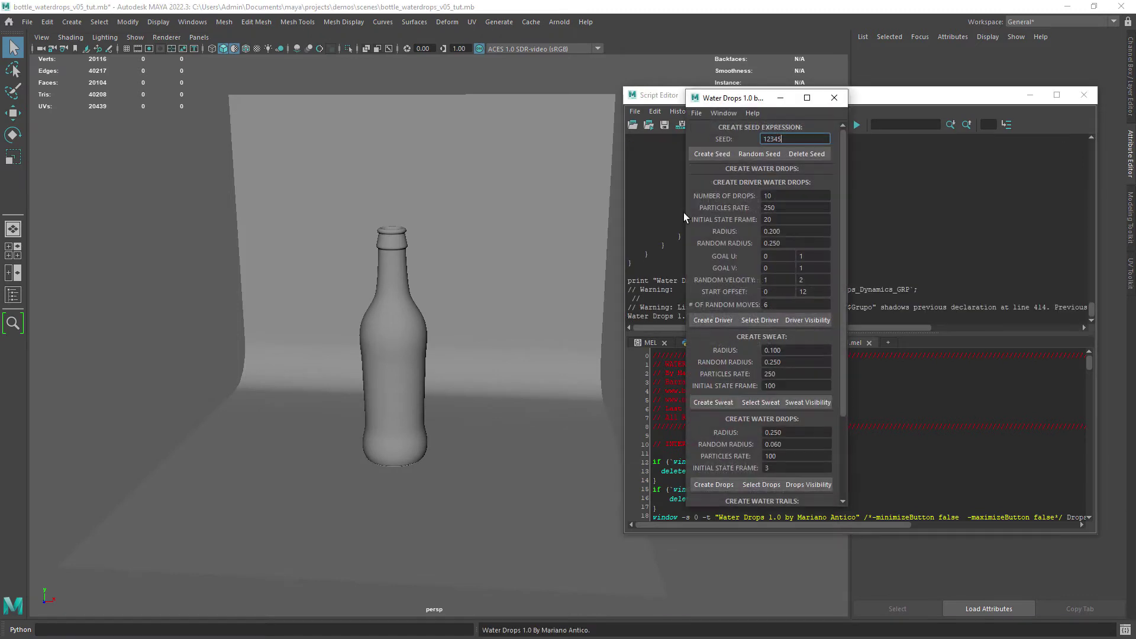
Set both the playback end and the animation end to frame 600.
alt+right_drag(478, 292, 481, 323)
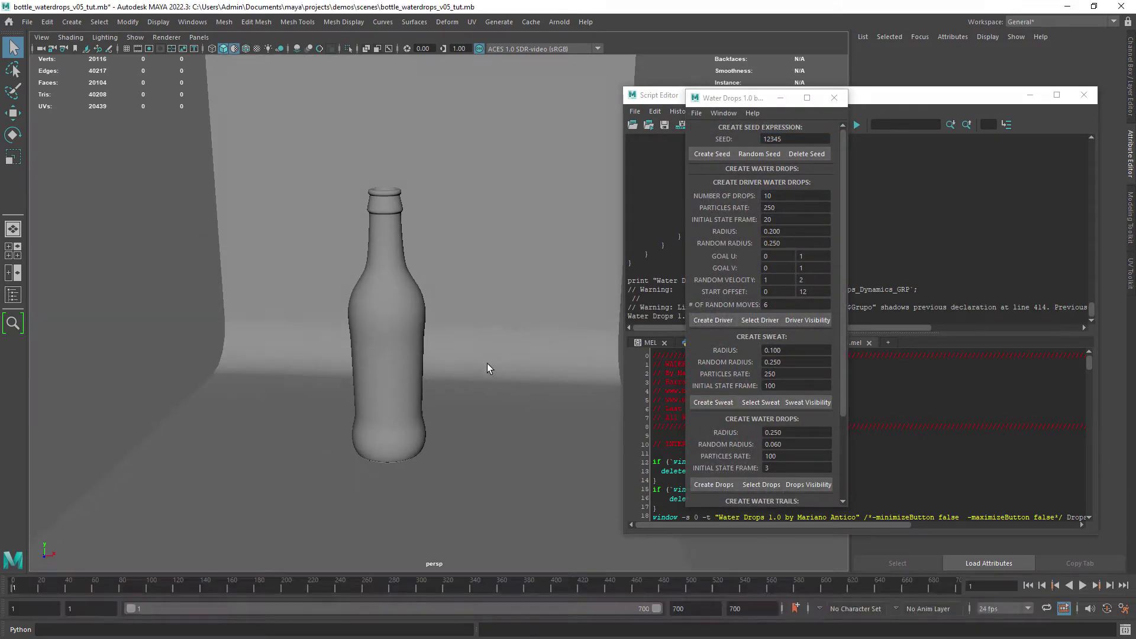
drag(686, 609, 629, 609)
text(600)
key(Return)
double_click(736, 608)
text(600)
key(Return)
Try to create the driver water drops on the bottle_emitter mesh.
alt+drag(453, 366, 459, 354)
drag(733, 98, 518, 107)
alt+right_drag(414, 286, 397, 291)
alt+middle_drag(397, 291, 371, 301)
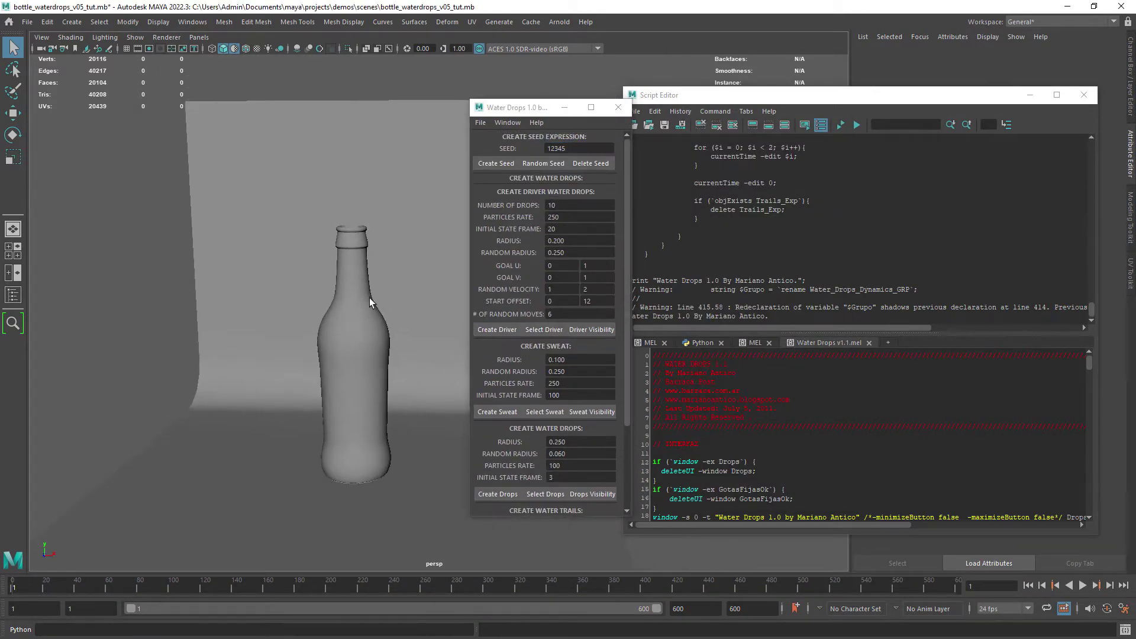
click(370, 302)
scroll(503, 307, down, 1)
click(503, 306)
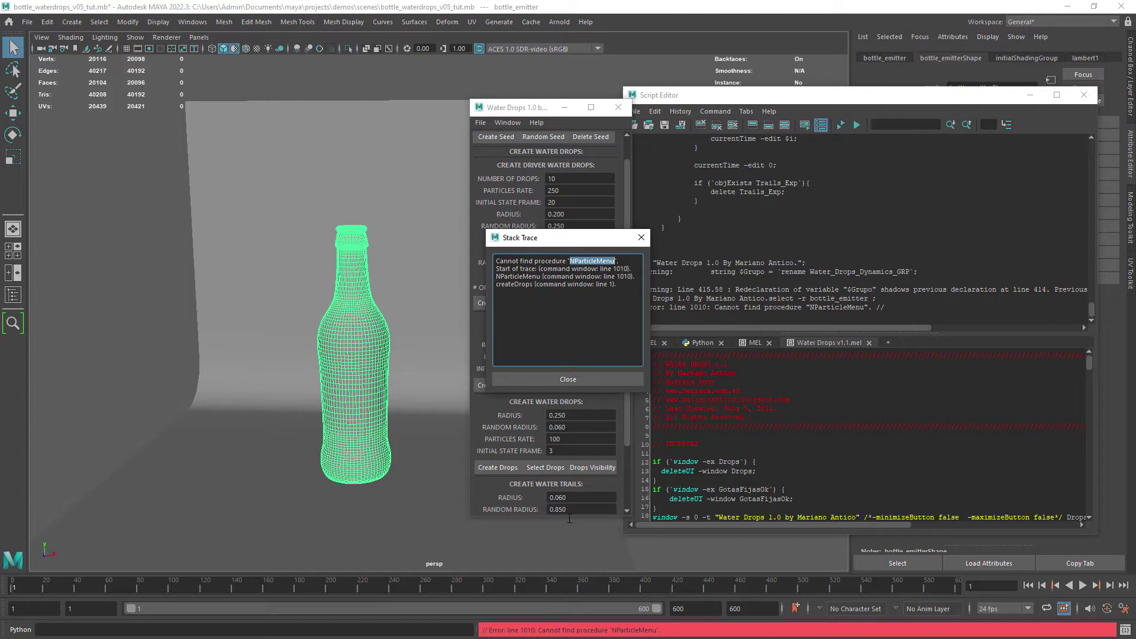
Inspect the script's error text in the Script Editor, close the Water Drops window and deselect the bottle.
click(546, 631)
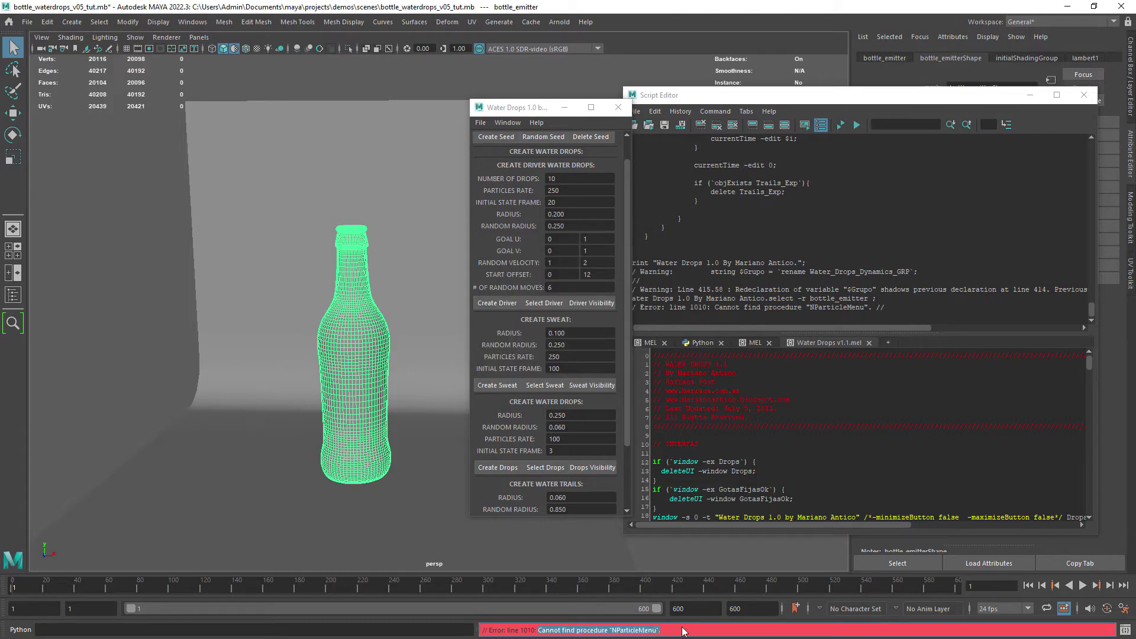
click(798, 308)
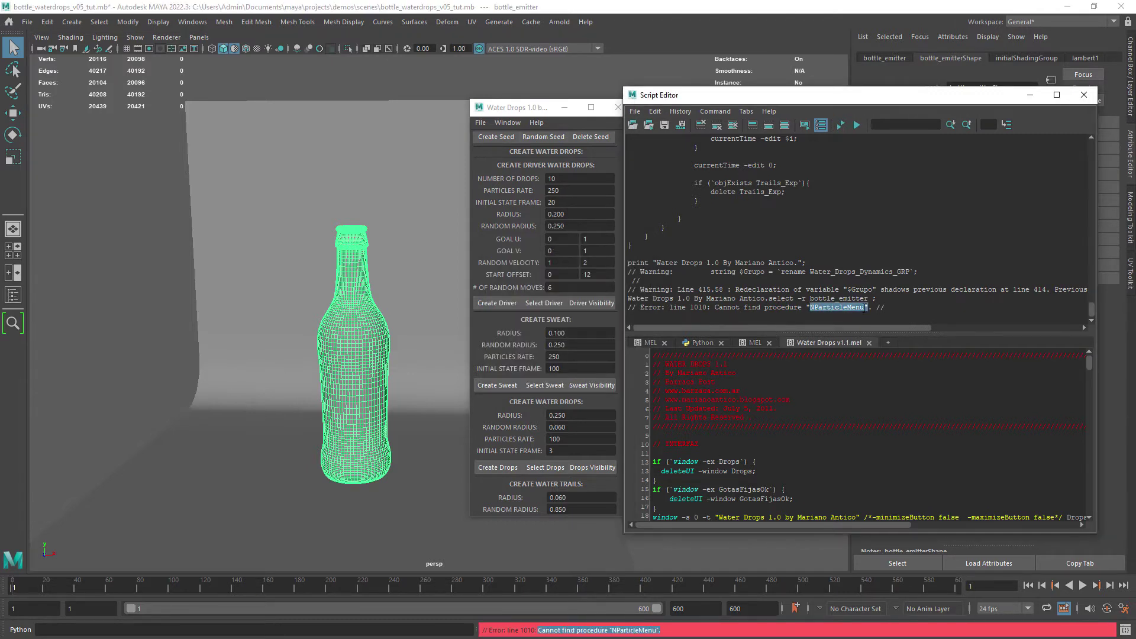
click(617, 107)
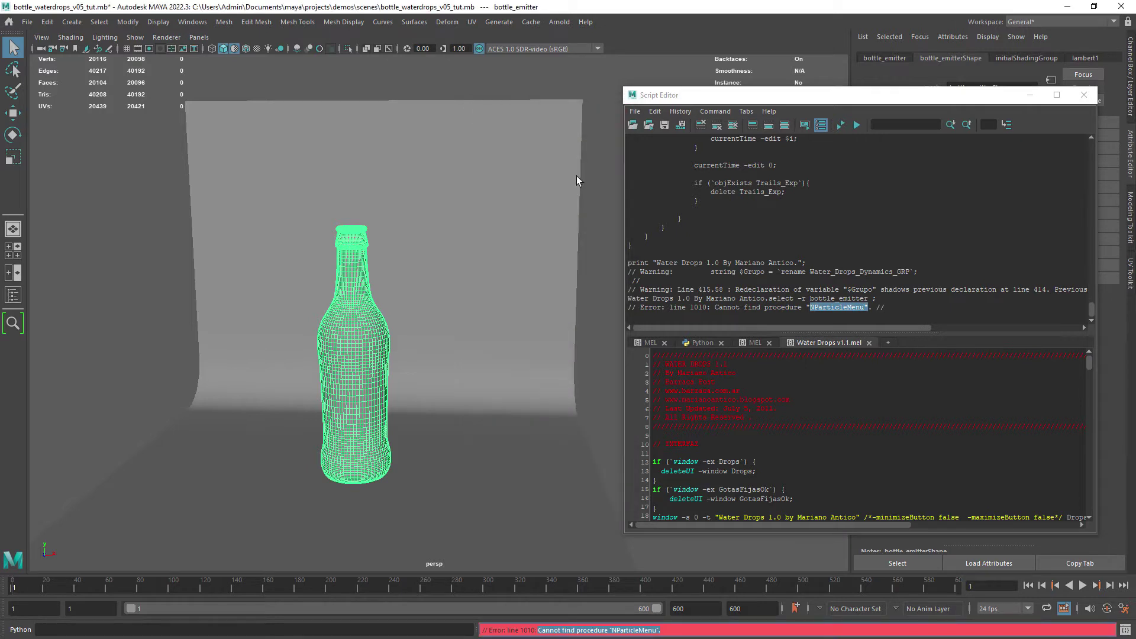
click(595, 247)
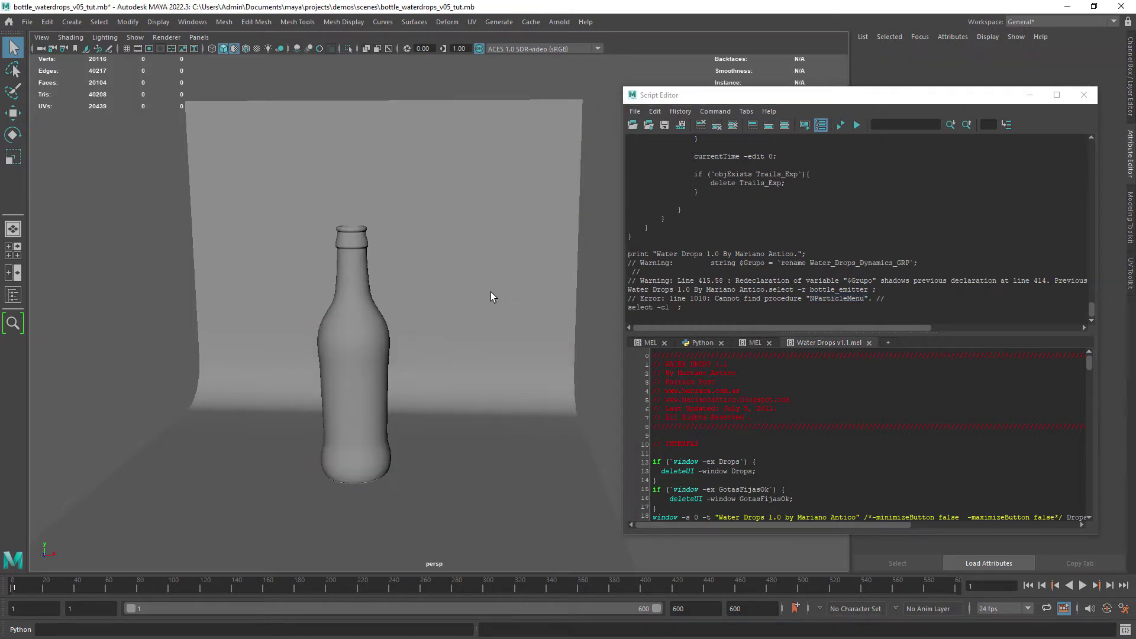
Switch to the browser and read the bug comment giving replacement lines for the NParticleMenu error.
key(alt+Tab)
key(alt+Tab)
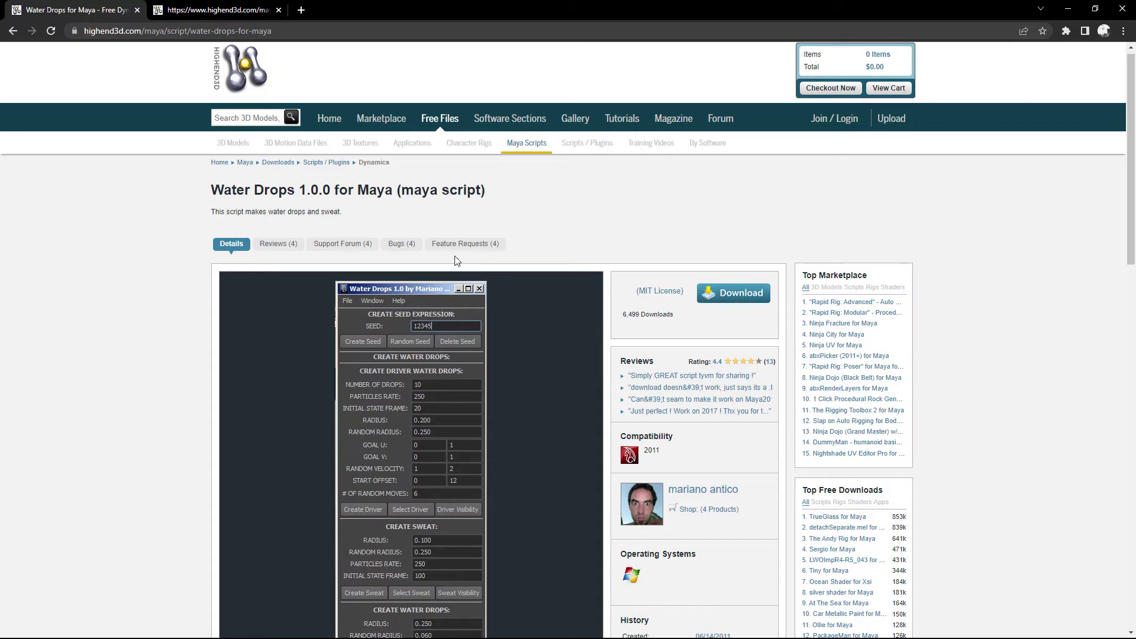
click(216, 10)
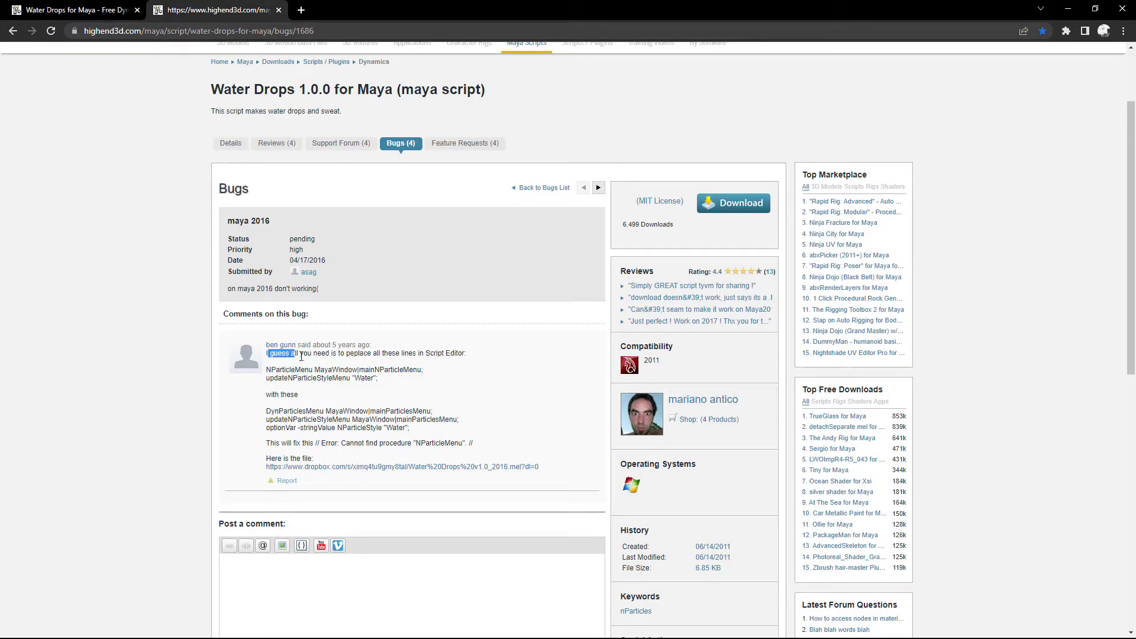
drag(302, 357, 423, 353)
ctrl+scroll(406, 353, up, 4)
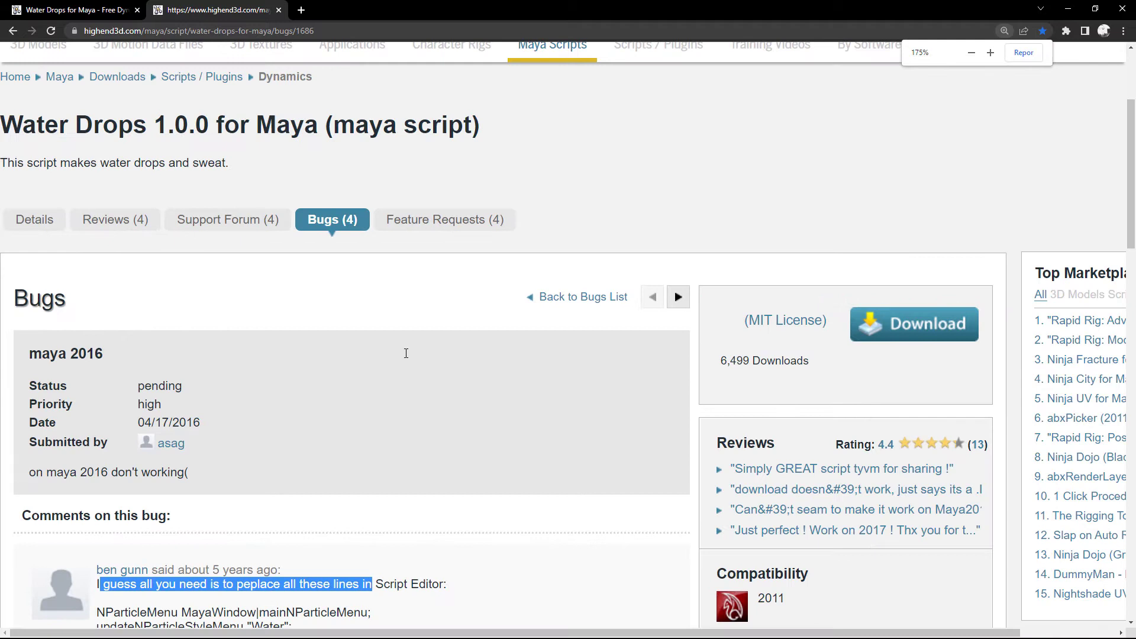
middle_click(340, 378)
scroll(329, 466, down, 2)
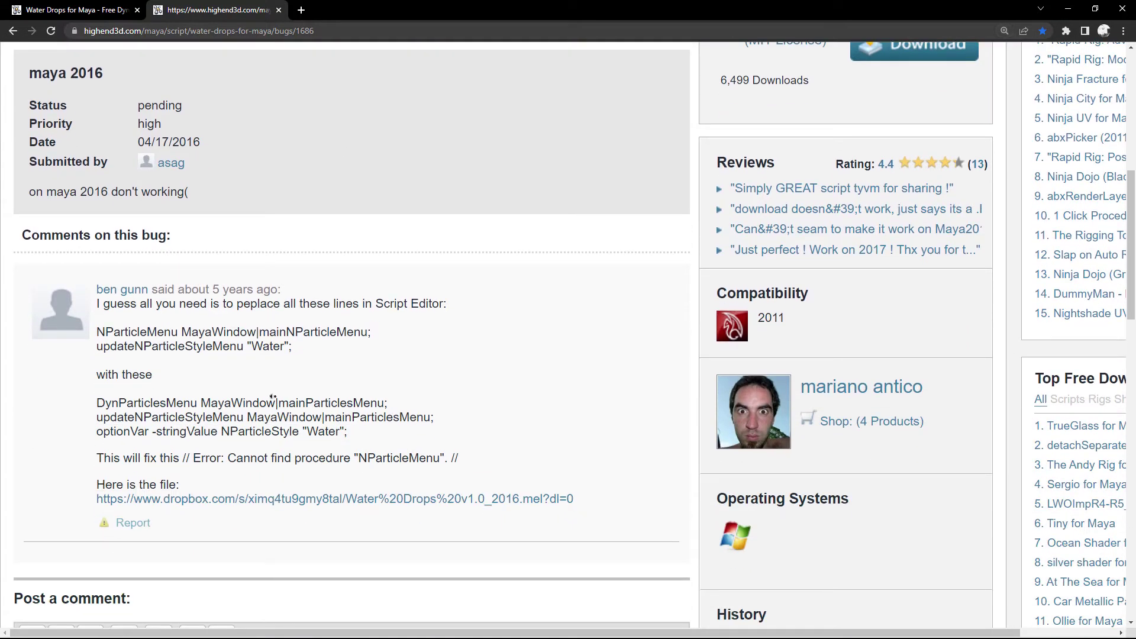
drag(296, 353, 96, 333)
drag(96, 403, 352, 434)
drag(294, 347, 246, 344)
Copy "NParticleMenu MayaWindow|mainNParticleMenu;" from the comment and search for it in Water Drops v1.1.mel in Sublime Text.
drag(96, 332, 377, 336)
key(ctrl+c)
click(1068, 9)
key(ctrl+f)
key(ctrl+v)
key(Return)
key(Return)
key(Return)
key(Return)
key(Return)
key(Return)
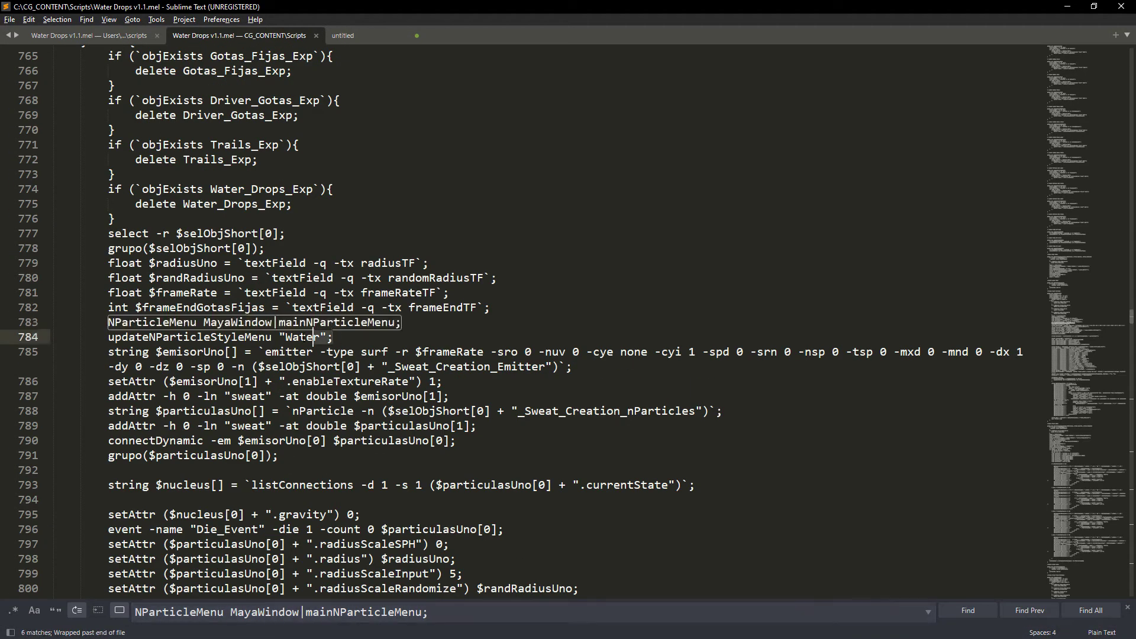
Replace lines 783 and 784 of the script with the three DynParticlesMenu lines copied from the bug comment.
key(alt+Tab)
drag(349, 433, 97, 402)
key(ctrl+c)
key(alt+Tab)
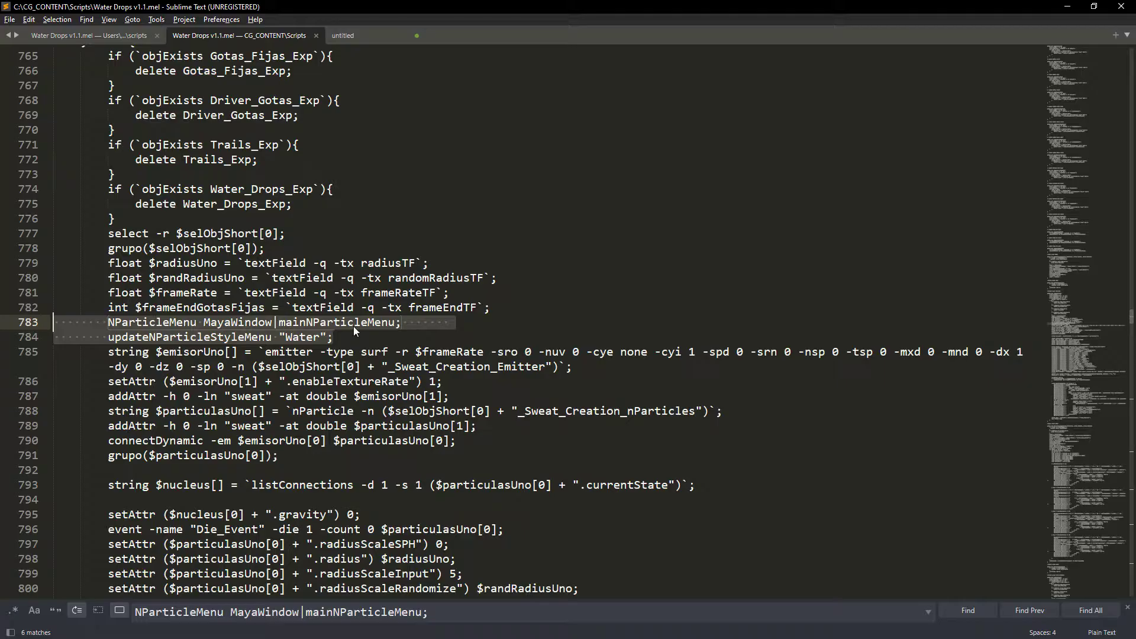
key(shift+Down)
key(ctrl+v)
Indent the three replacement lines at 783 to 785 to match the surrounding code.
key(Tab)
key(Tab)
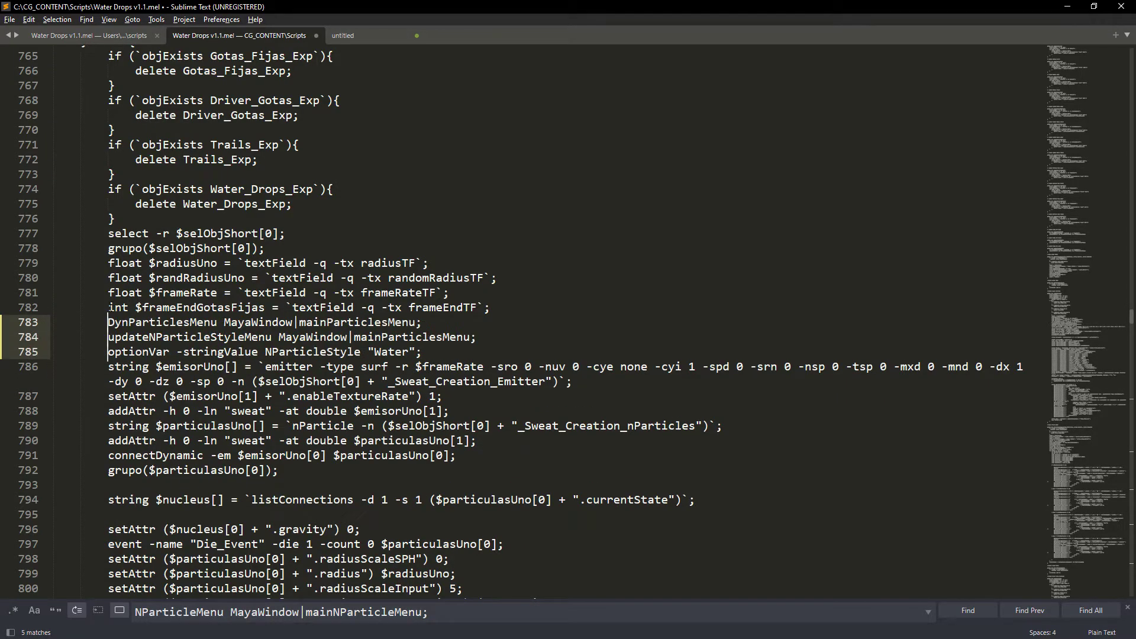
drag(109, 308, 60, 307)
key(ctrl+z)
middle_drag(53, 324, 54, 356)
key(ctrl+v)
click(121, 336)
Find the next NParticleMenu occurrence and replace its lines with the three lines recopied from the bug comment.
drag(108, 367, 453, 337)
key(ctrl+f)
key(Return)
key(BackSpace)
key(alt+Tab)
right_click(195, 414)
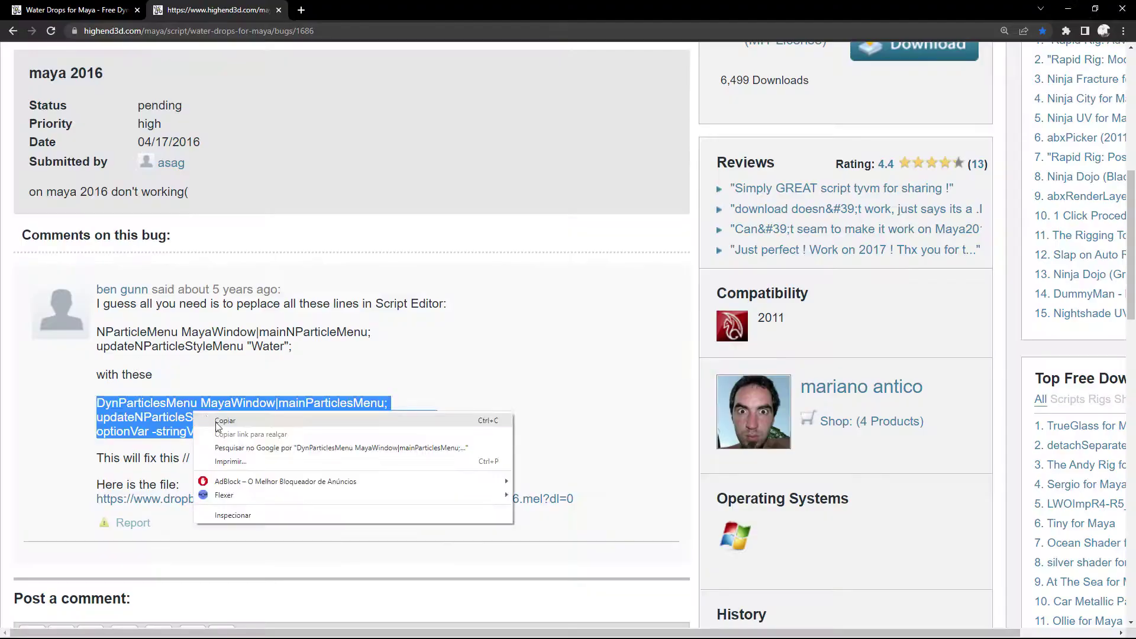
click(219, 424)
key(alt+Tab)
key(ctrl+v)
Align the newly pasted lines with the code above and find the next NParticleMenu occurrence.
drag(109, 308, 54, 308)
middle_drag(54, 322, 54, 354)
key(ctrl+v)
key(Return)
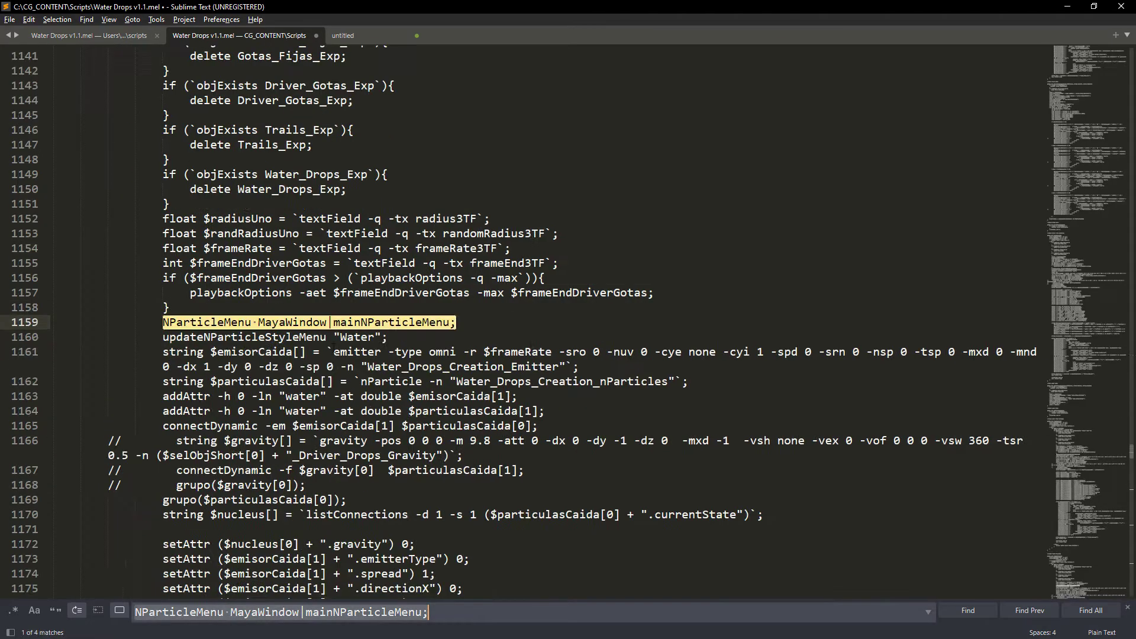
Replace lines 1159 and 1160 with the three DynParticlesMenu lines from the bug comment and indent them like the surrounding code.
drag(390, 337, 54, 322)
key(alt+Tab)
key(alt+Tab)
key(ctrl+v)
drag(163, 307, 54, 307)
key(ctrl+c)
middle_drag(54, 323, 56, 356)
key(ctrl+v)
Find the next NParticleMenu occurrence, replace lines 1266 and 1267 with the three DynParticlesMenu lines, and indent them to match.
key(ctrl+f)
key(Return)
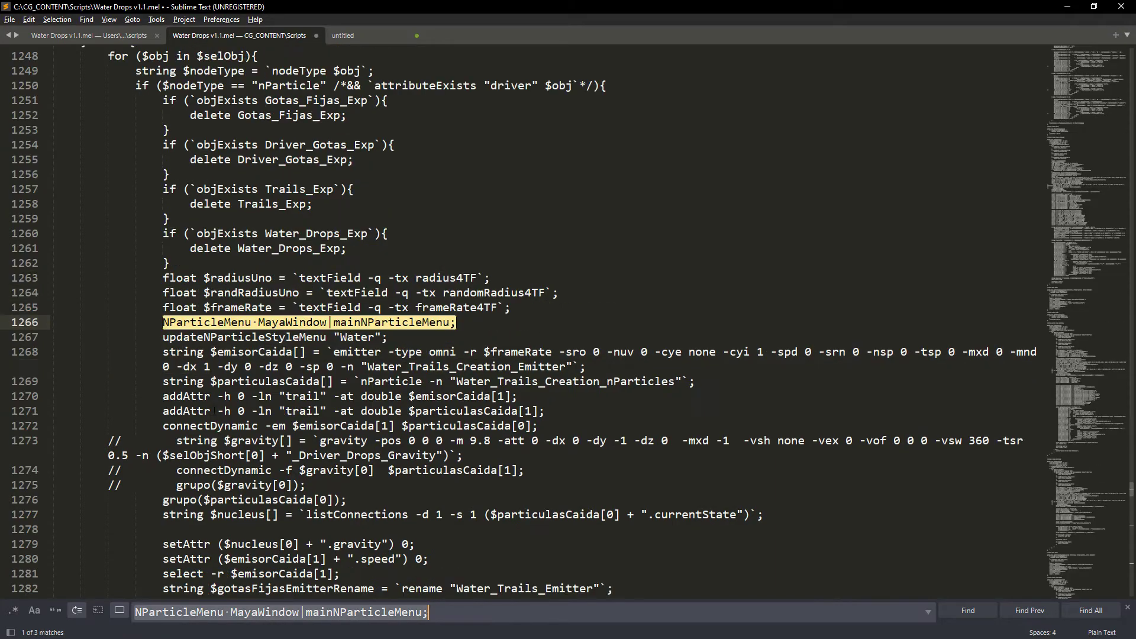
drag(388, 337, 54, 322)
key(alt+Tab)
key(alt+Tab)
key(ctrl+v)
middle_drag(56, 322, 55, 352)
key(ctrl+z)
key(ctrl+v)
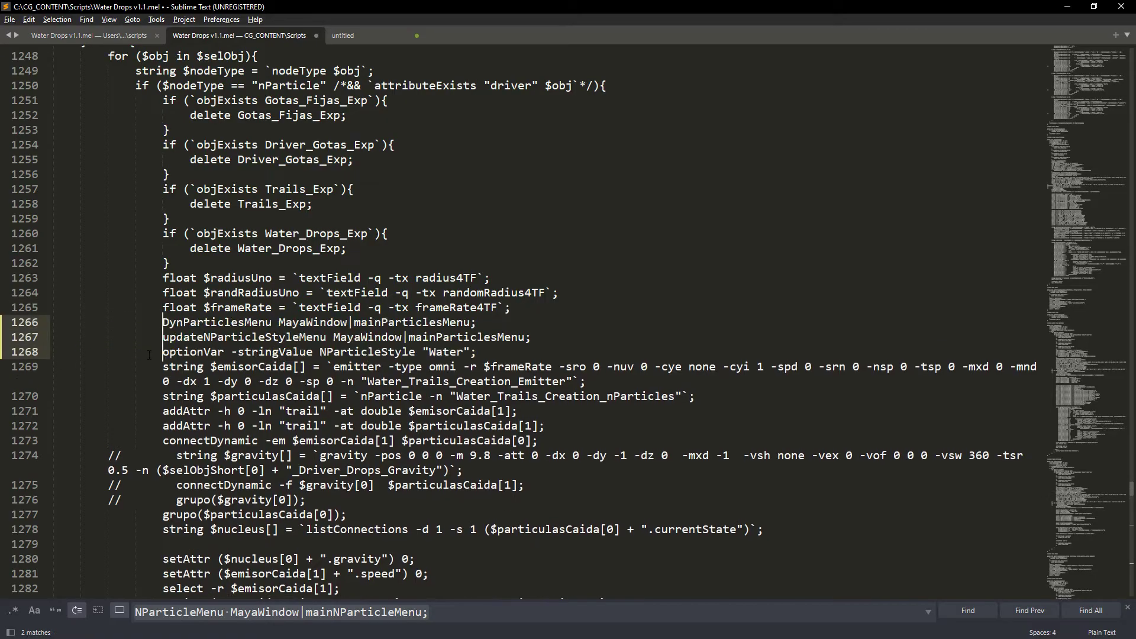
Find the following NParticleMenu occurrence, replace its two lines from line 1369 with the three new lines, and align them.
key(F3)
key(alt+Tab)
key(alt+Tab)
click(69, 322)
key(shift+Down)
key(shift+End)
key(ctrl+v)
drag(162, 307, 54, 308)
key(ctrl+c)
middle_drag(55, 322, 54, 352)
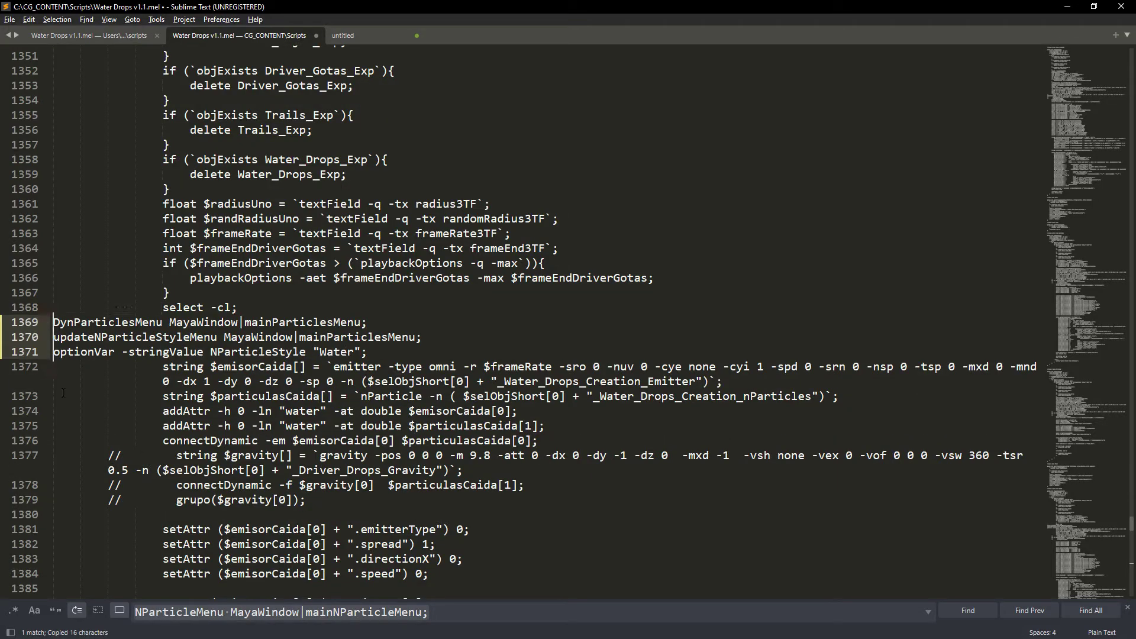
key(ctrl+v)
Find the last NParticleMenu occurrence, replace lines 1480 and 1481 with the three DynParticlesMenu lines, and indent them.
key(ctrl+f)
key(Return)
drag(388, 337, 54, 323)
key(alt+Tab)
key(alt+Tab)
key(ctrl+v)
drag(163, 307, 54, 307)
middle_drag(55, 322, 54, 352)
key(ctrl+v)
key(ctrl+z)
key(ctrl+z)
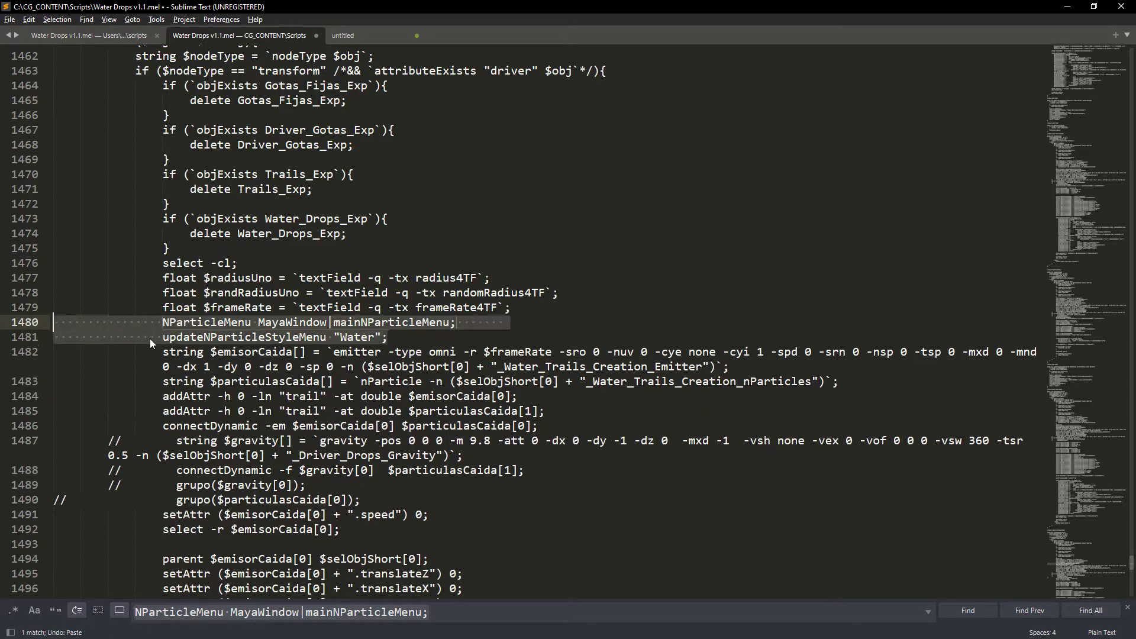
key(ctrl+y)
key(ctrl+y)
drag(169, 323, 101, 337)
Shorten the search term to NParticleMenu and check the script for remaining occurrences.
key(ctrl+f)
key(Return)
drag(446, 613, 224, 613)
key(BackSpace)
click(10, 19)
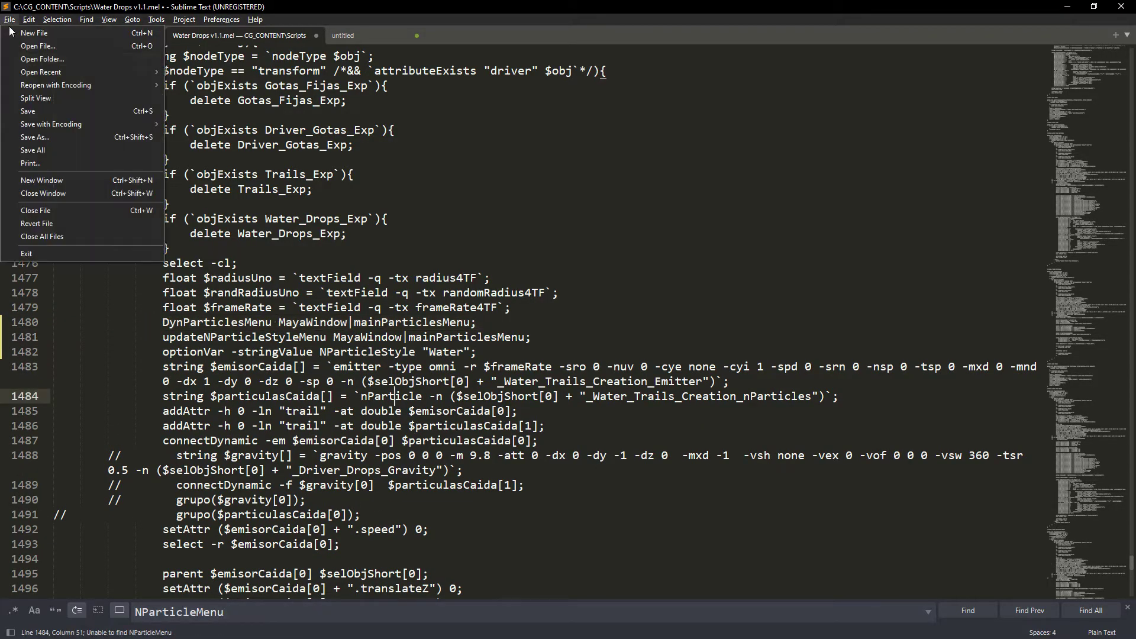
click(73, 138)
double_click(184, 186)
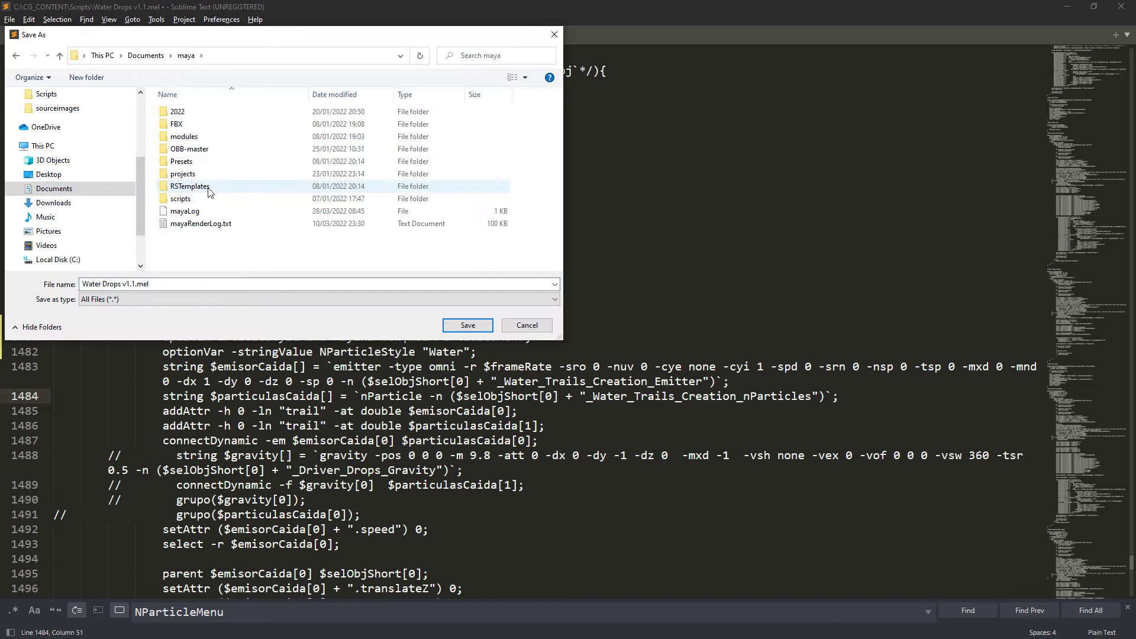
double_click(188, 111)
double_click(195, 136)
click(221, 174)
click(231, 163)
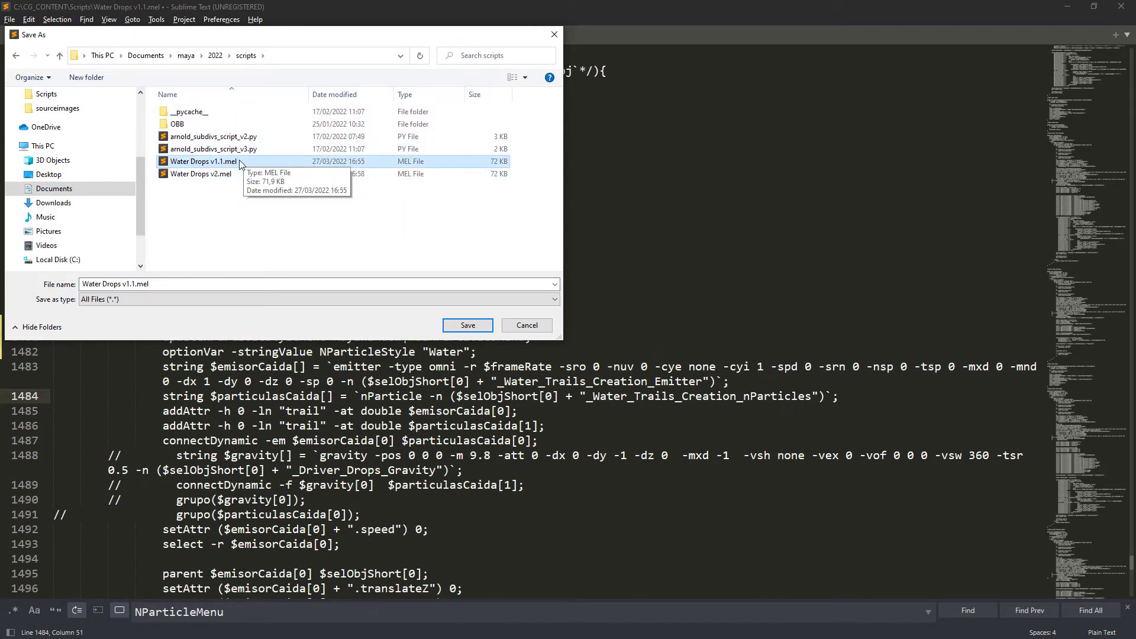
click(526, 326)
Close the edited Water Drops v1.1.mel file.
click(316, 36)
click(584, 372)
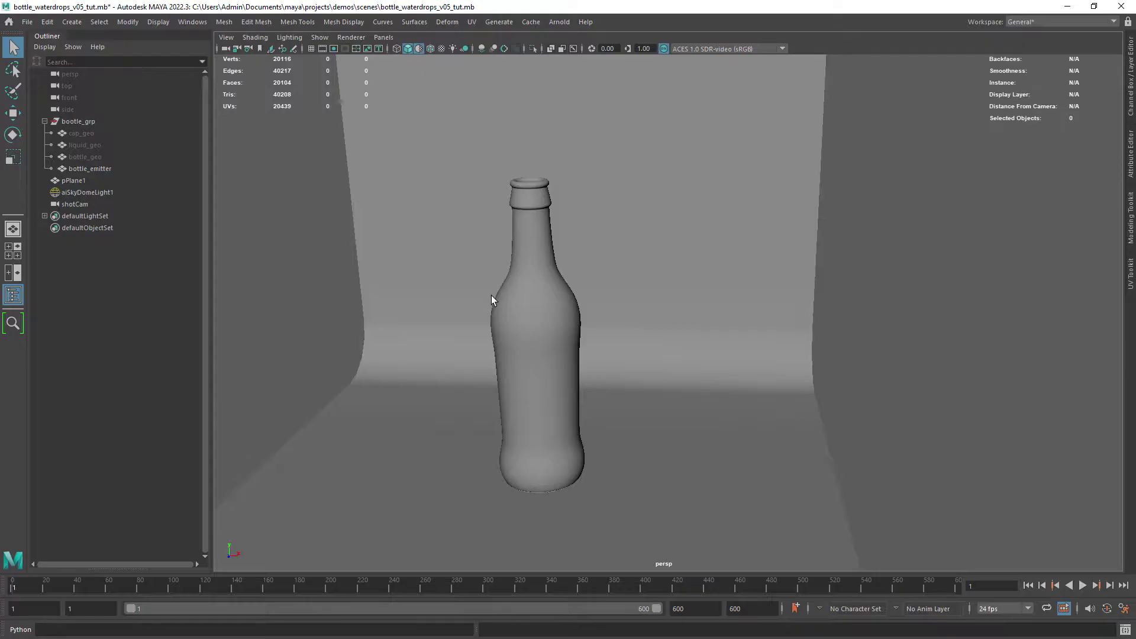
Switch to Maya, select the bottle_emitter mesh, and clear the Script Editor history.
click(533, 311)
click(1125, 629)
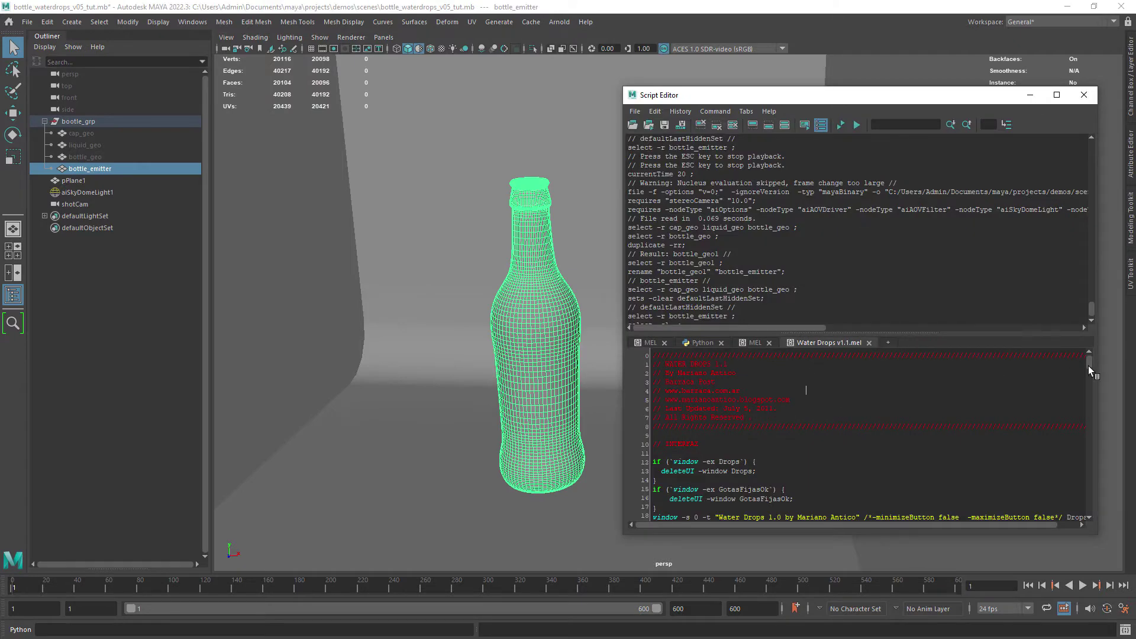
click(700, 125)
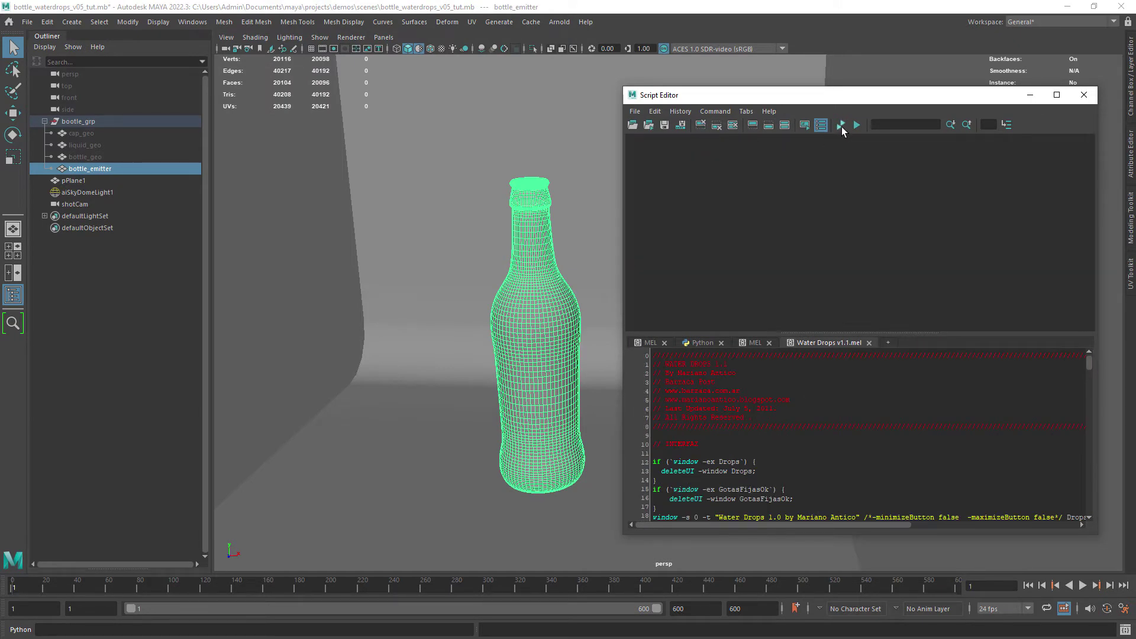
Reload Water Drops v1.1.mel in the Script Editor, run the whole script, and close the editor.
click(869, 343)
click(555, 327)
click(634, 111)
click(653, 124)
double_click(305, 239)
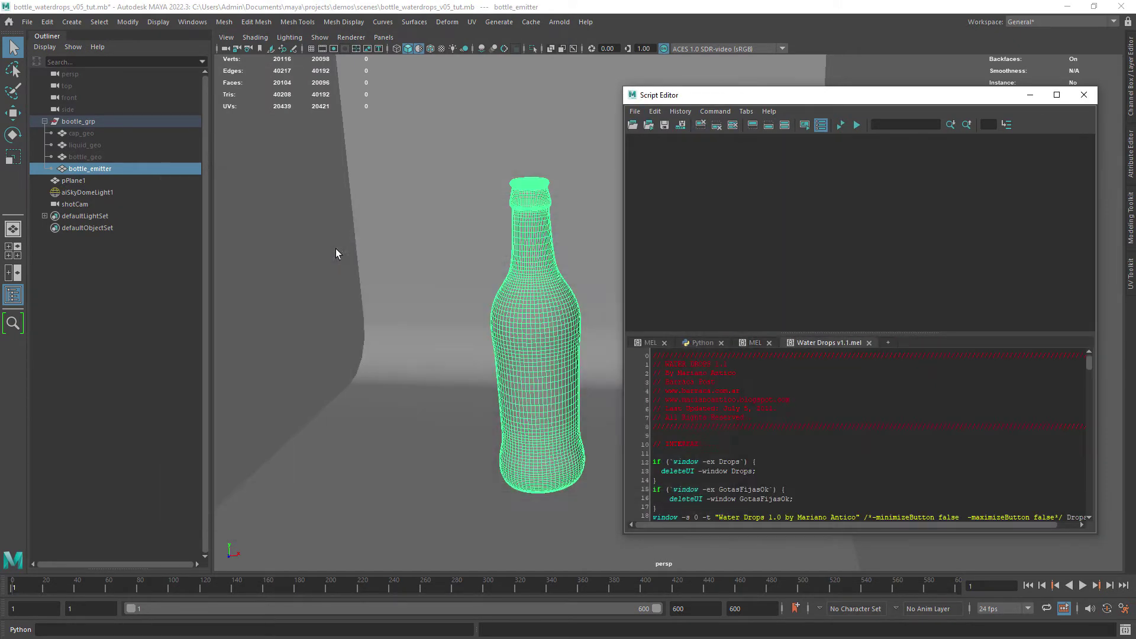
click(840, 124)
click(1083, 96)
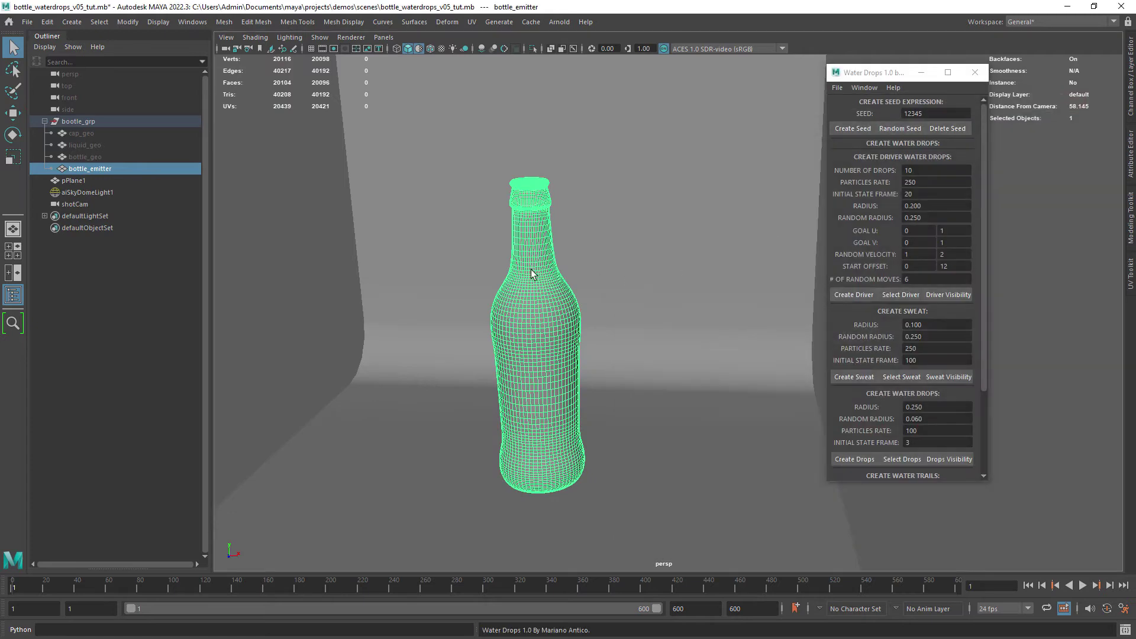
Create driver water drops on bottle_emitter with the default settings and apply their initial state.
click(556, 296)
click(556, 296)
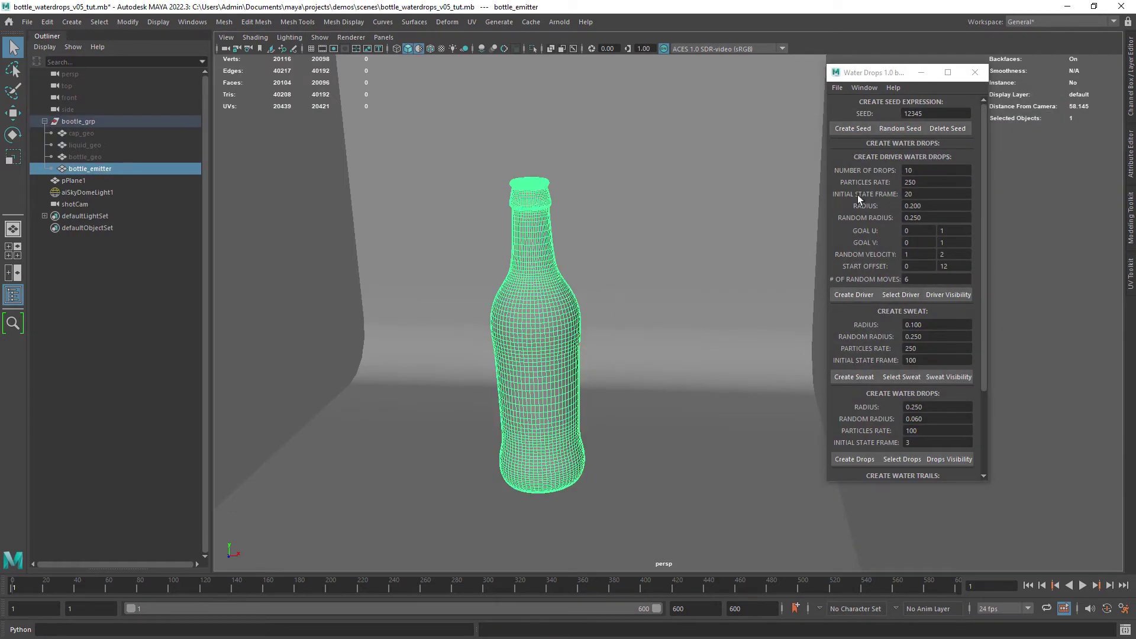
click(853, 295)
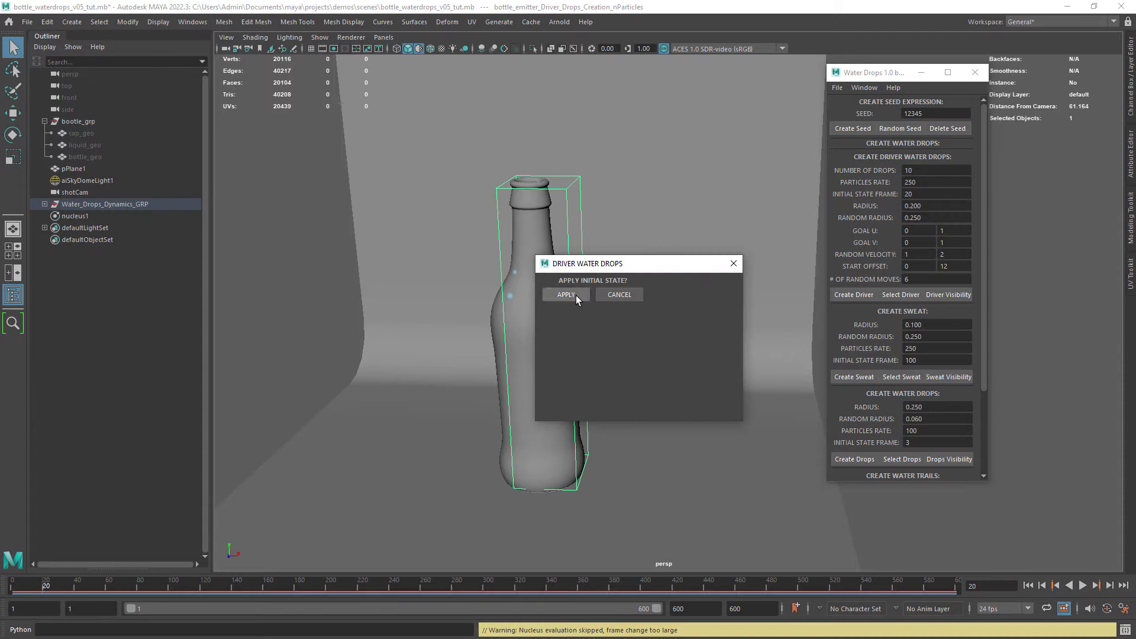
click(575, 295)
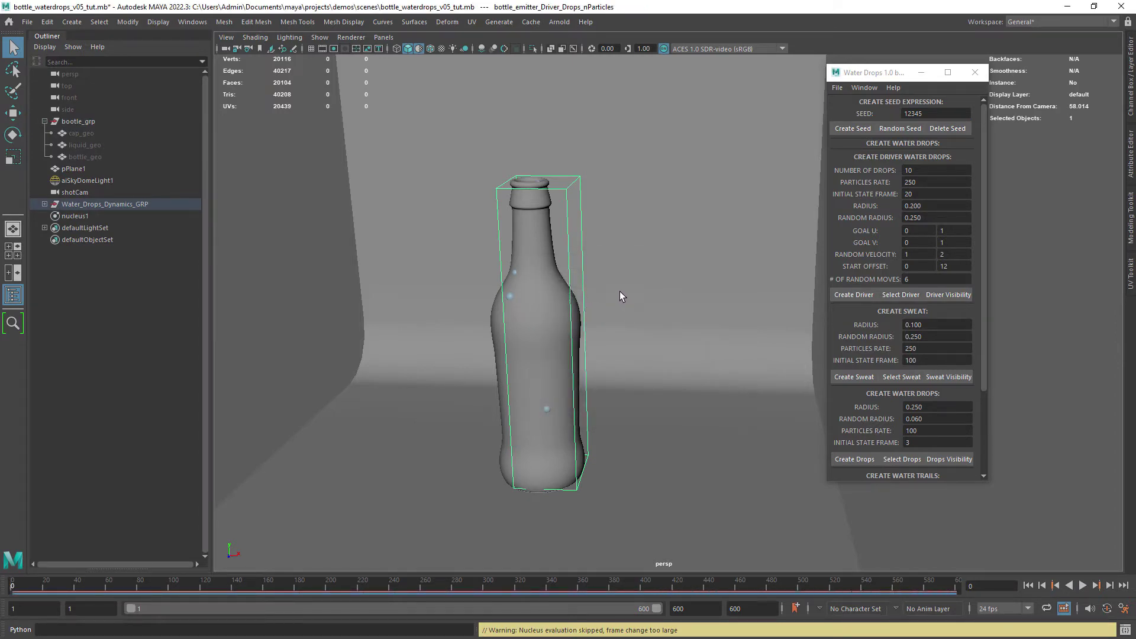
mouse_move(619, 291)
alt+mouse_down()
mouse_move(621, 386)
mouse_move(627, 279)
mouse_move(591, 274)
mouse_move(618, 307)
alt+mouse_up()
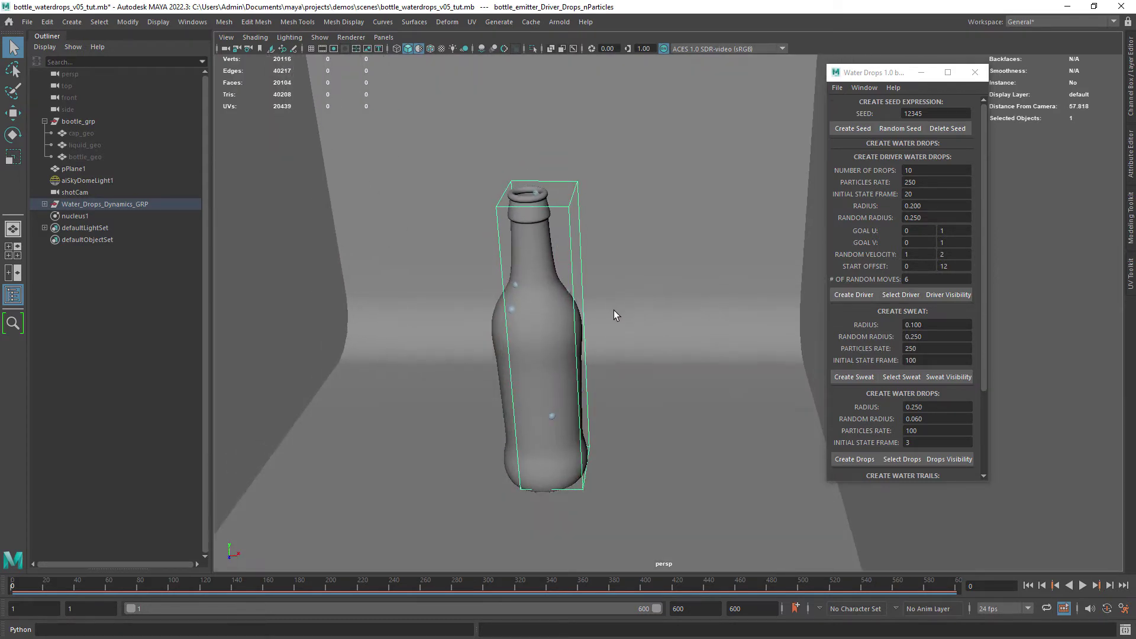
Delete Water_Drops_Dynamics_GRP with its driver drops and nucleus1, keeping bottle_emitter and returning it to the end of bootle_grp.
click(45, 205)
click(103, 216)
key(shift+p)
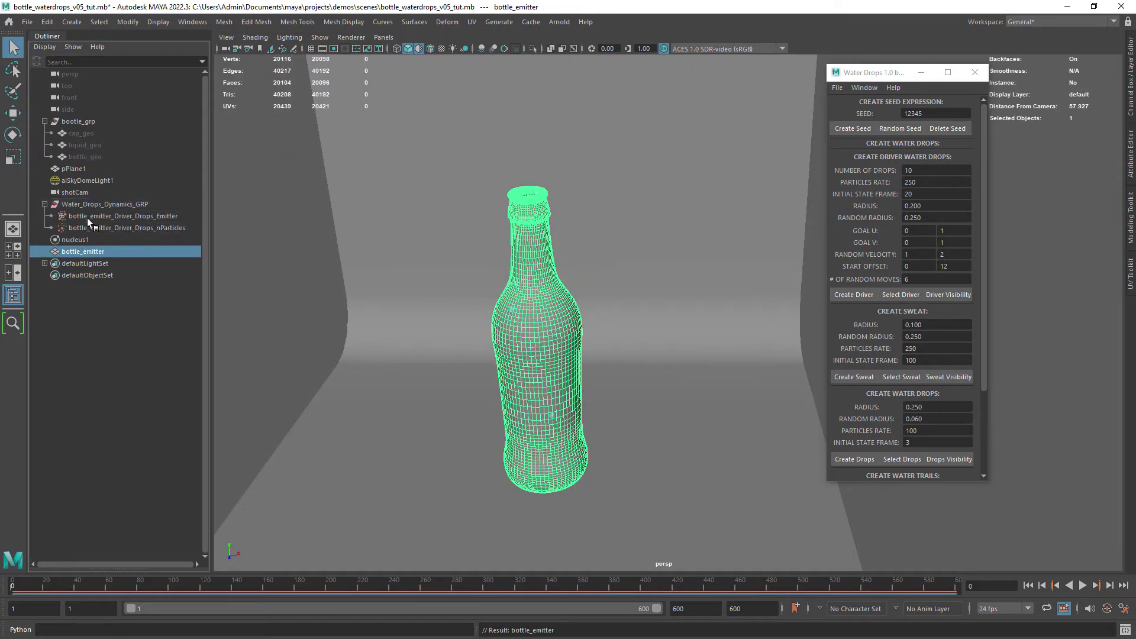
drag(87, 205, 87, 240)
key(Delete)
middle_drag(95, 204, 101, 131)
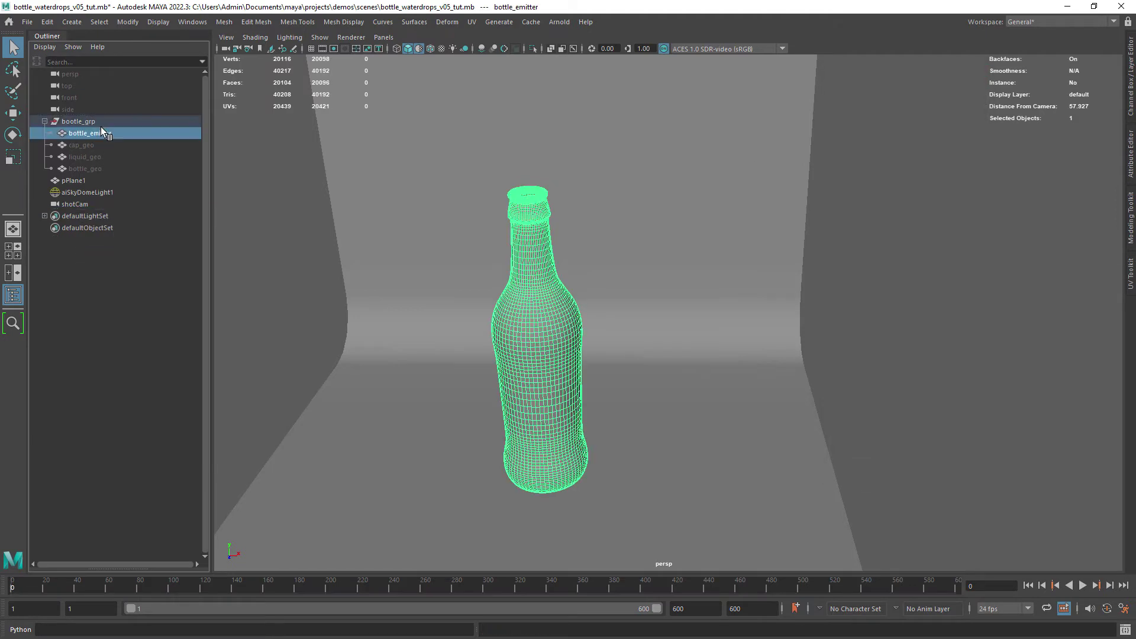
middle_drag(99, 172, 99, 174)
Run the whole Water Drops script again from the Script Editor.
scroll(454, 287, up, 1)
click(1125, 629)
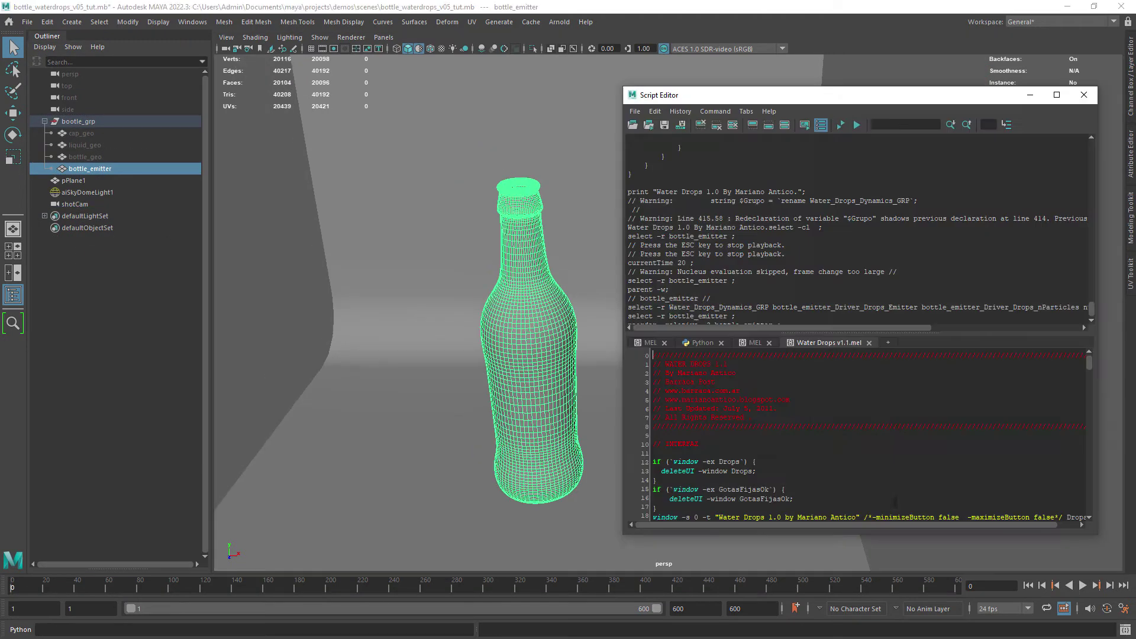
scroll(532, 296, up, 2)
click(840, 125)
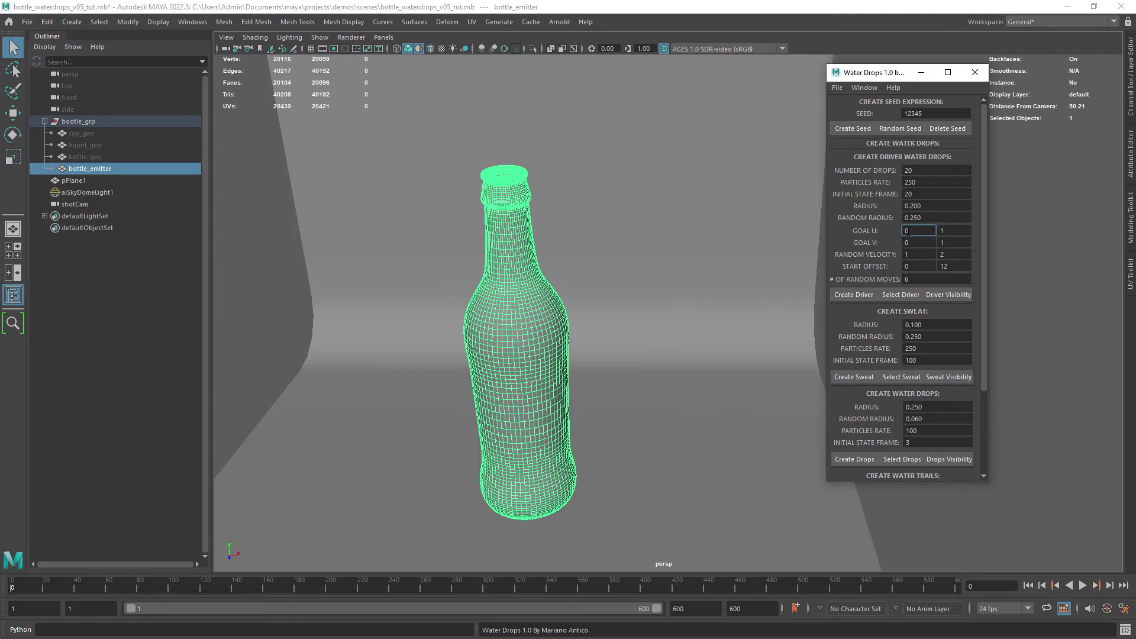
Create 20 driver water drops on the bottle with Goal U from .2 to .8 and apply their initial state.
double_click(907, 231)
text(.2)
key(Tab)
text(.8)
click(858, 293)
click(578, 300)
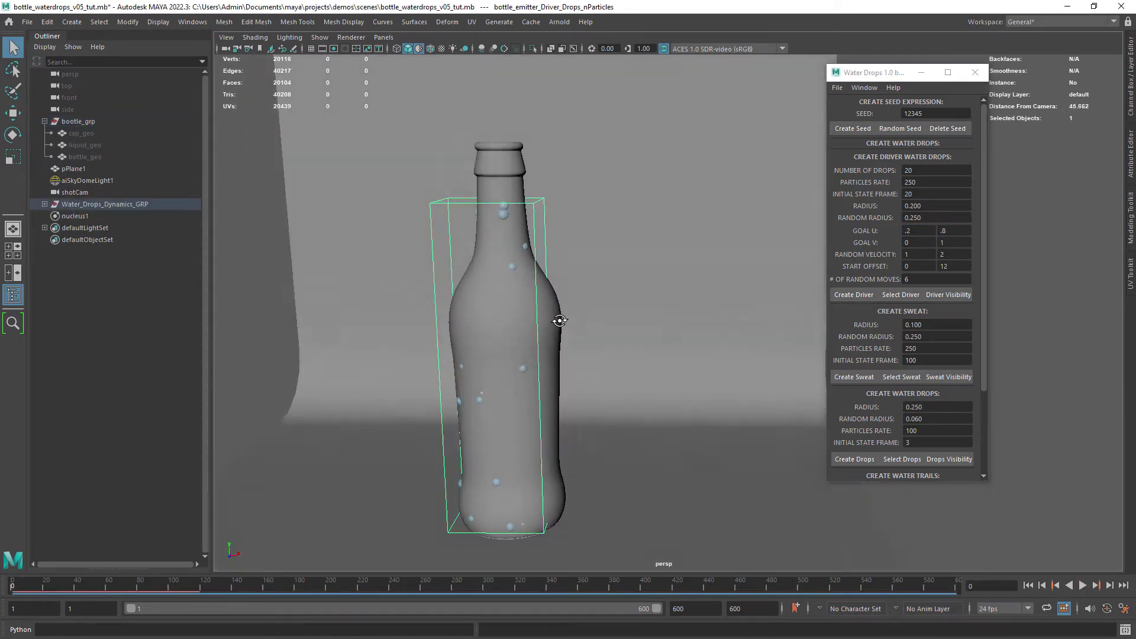
Play back the driver drops simulation, return to frame 1, and examine the drops around the bottle.
click(1083, 585)
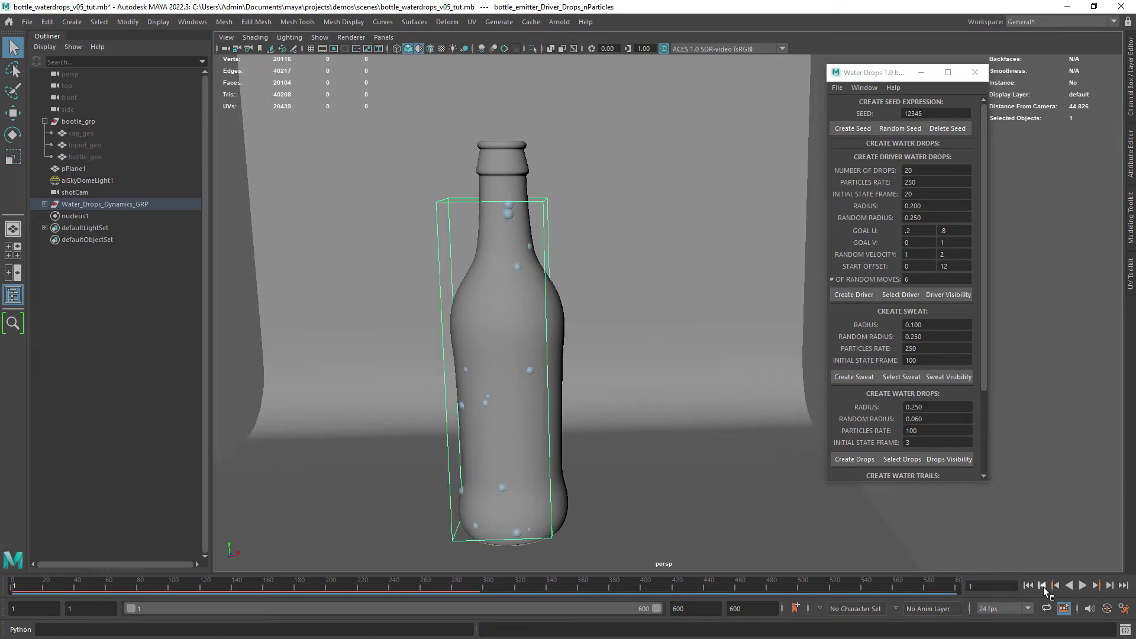
click(1082, 587)
click(1028, 585)
alt+middle_drag(576, 364, 593, 367)
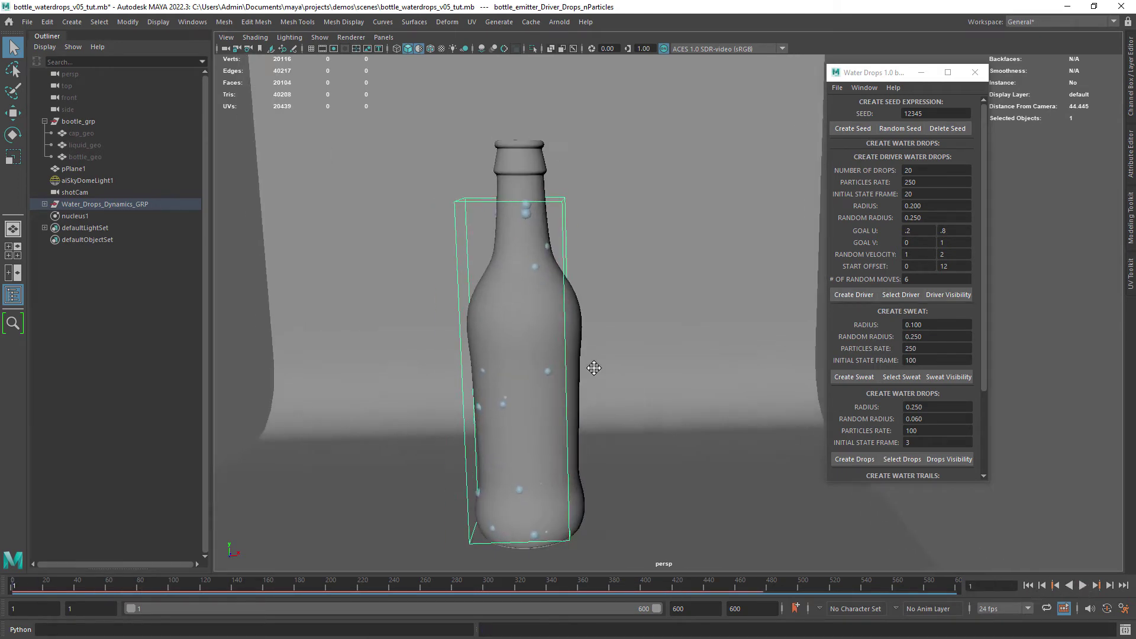
alt+drag(593, 367, 539, 378)
alt+middle_drag(539, 378, 591, 377)
mouse_move(590, 377)
alt+mouse_down()
mouse_move(591, 436)
mouse_move(603, 352)
mouse_move(556, 445)
mouse_move(576, 335)
mouse_move(583, 369)
alt+mouse_up()
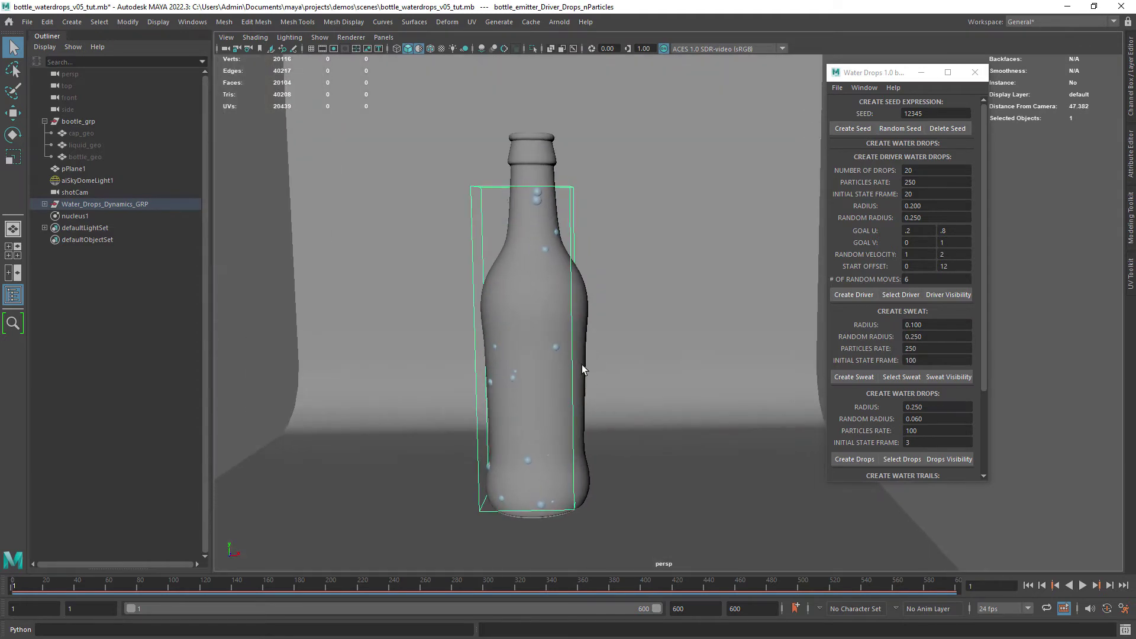
Create sweat on the bottle_emitter mesh with a particles rate of 400 and play back the simulation with nothing selected.
click(584, 338)
scroll(977, 278, down, 5)
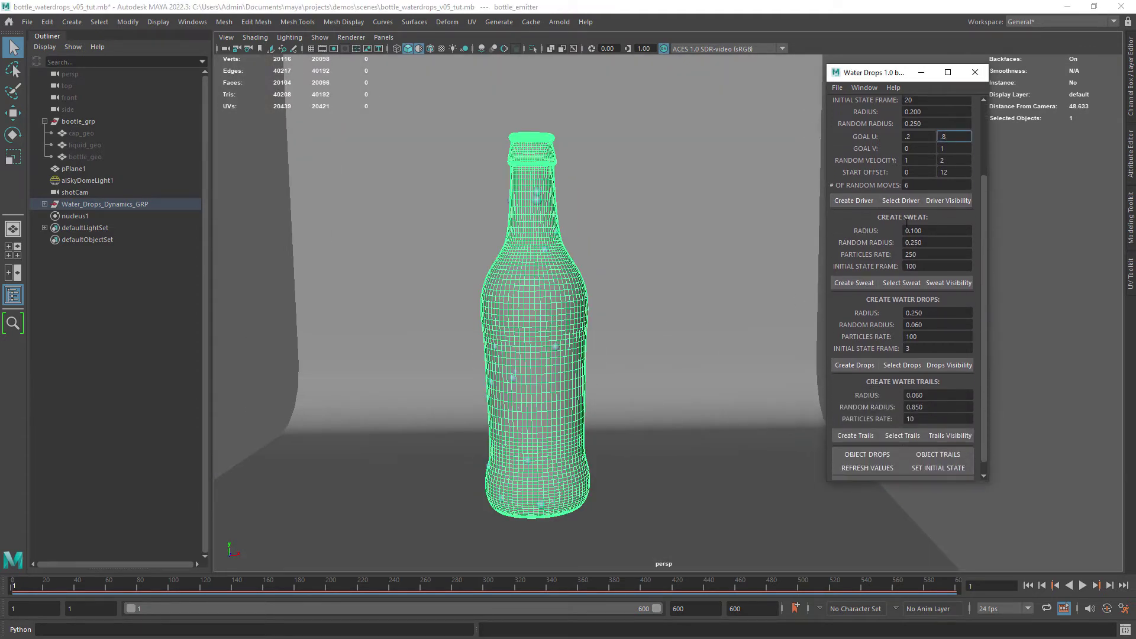
click(927, 253)
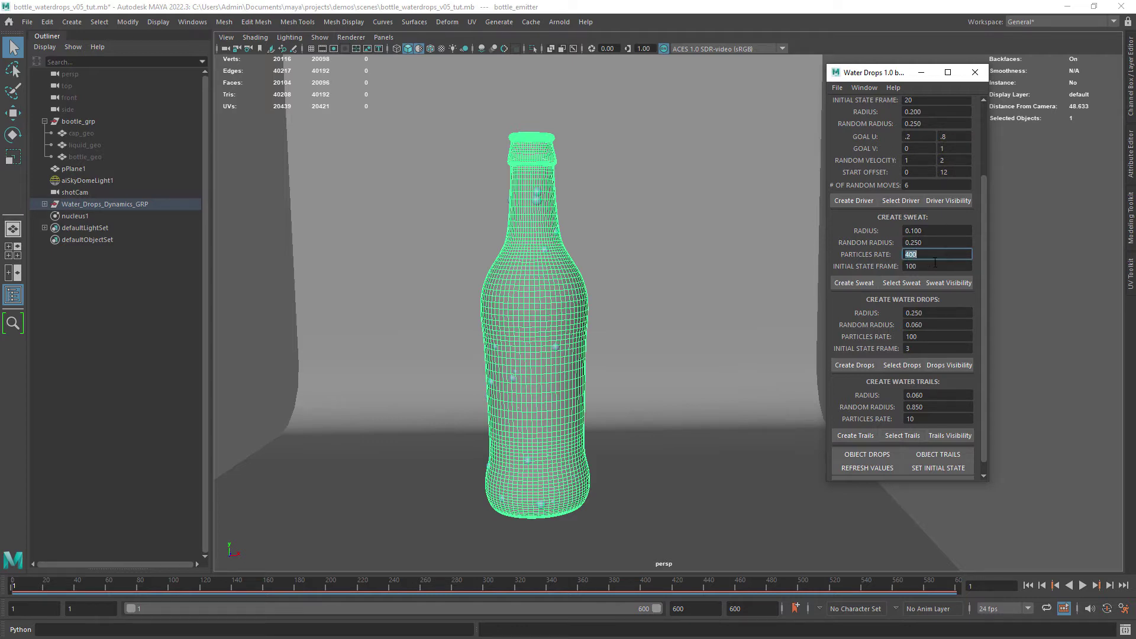
click(854, 283)
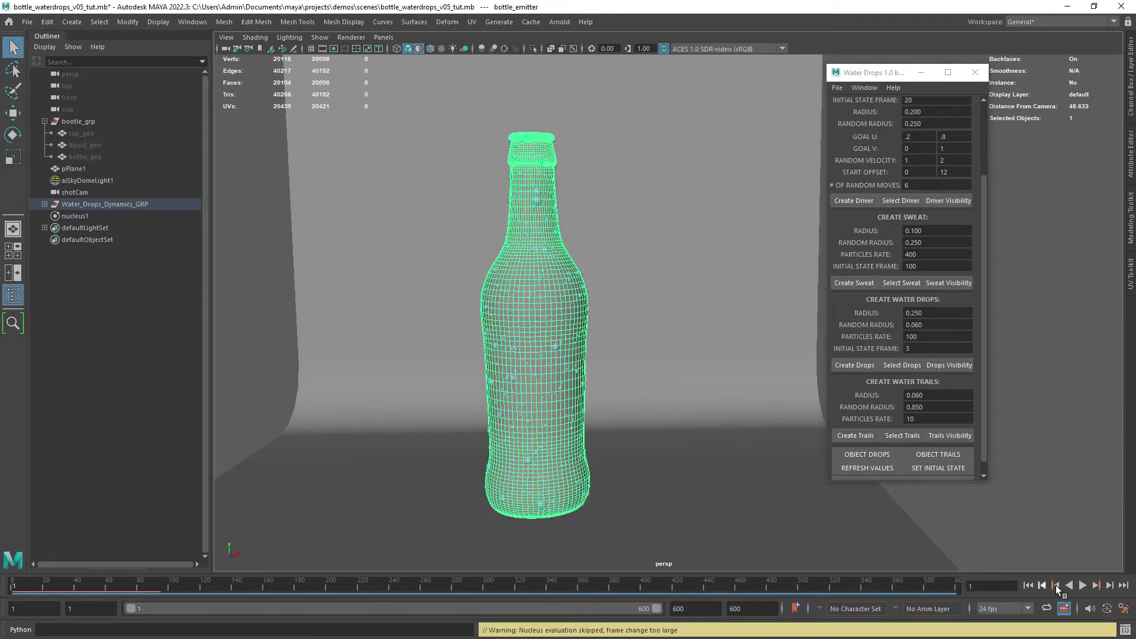
click(1081, 585)
click(964, 527)
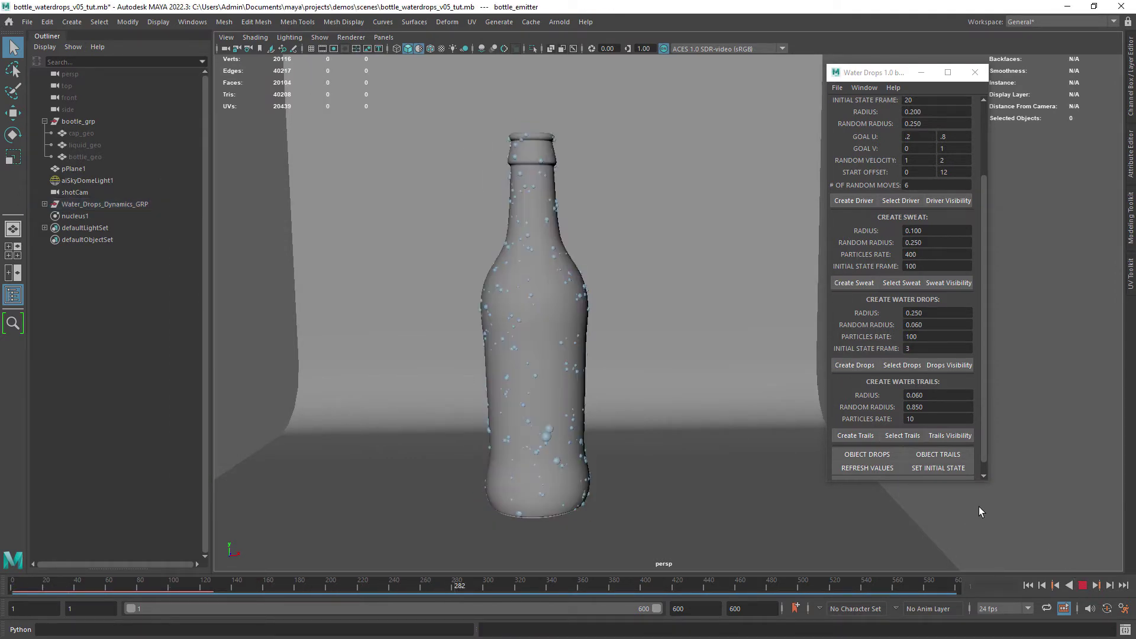
Select the sweat particles, try a larger sweat radius, and set it back to 0.1.
click(885, 288)
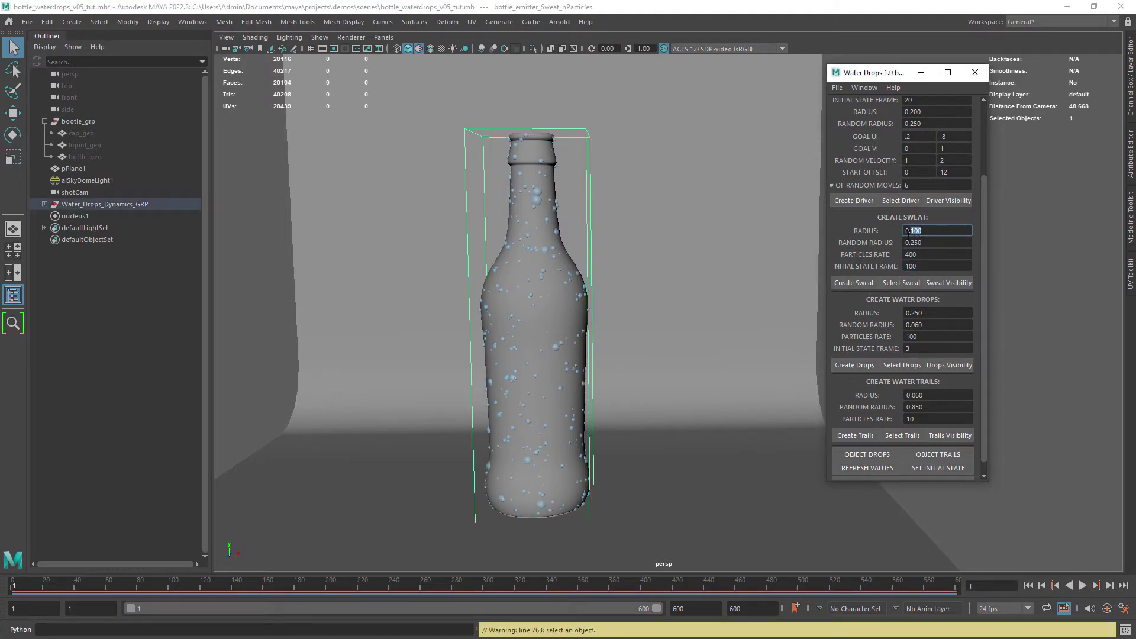
key(Return)
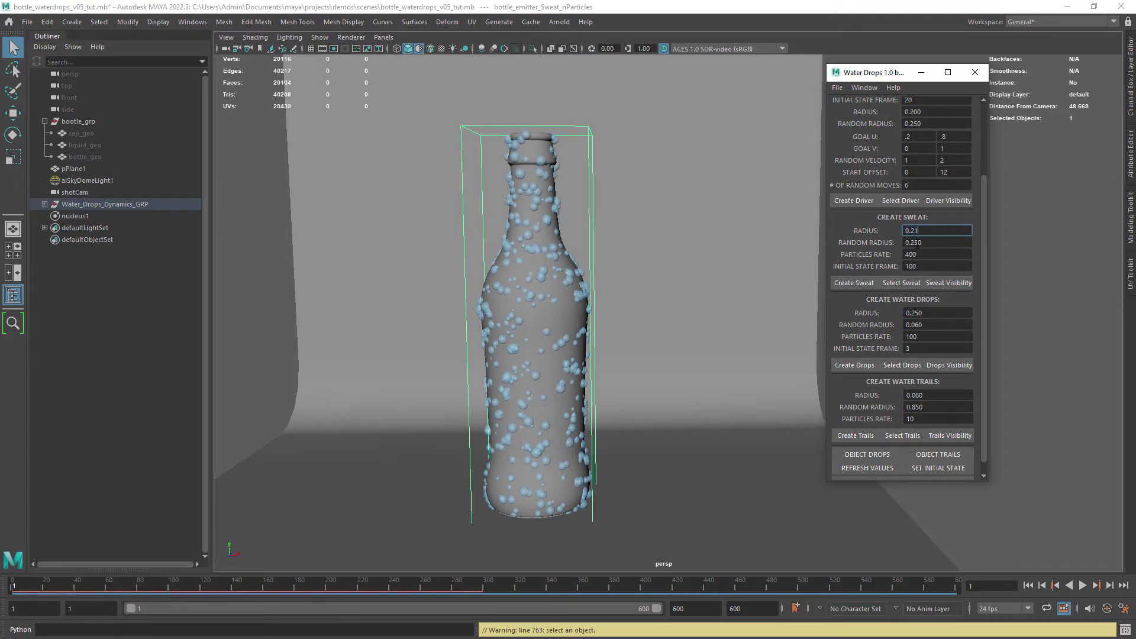
key(Return)
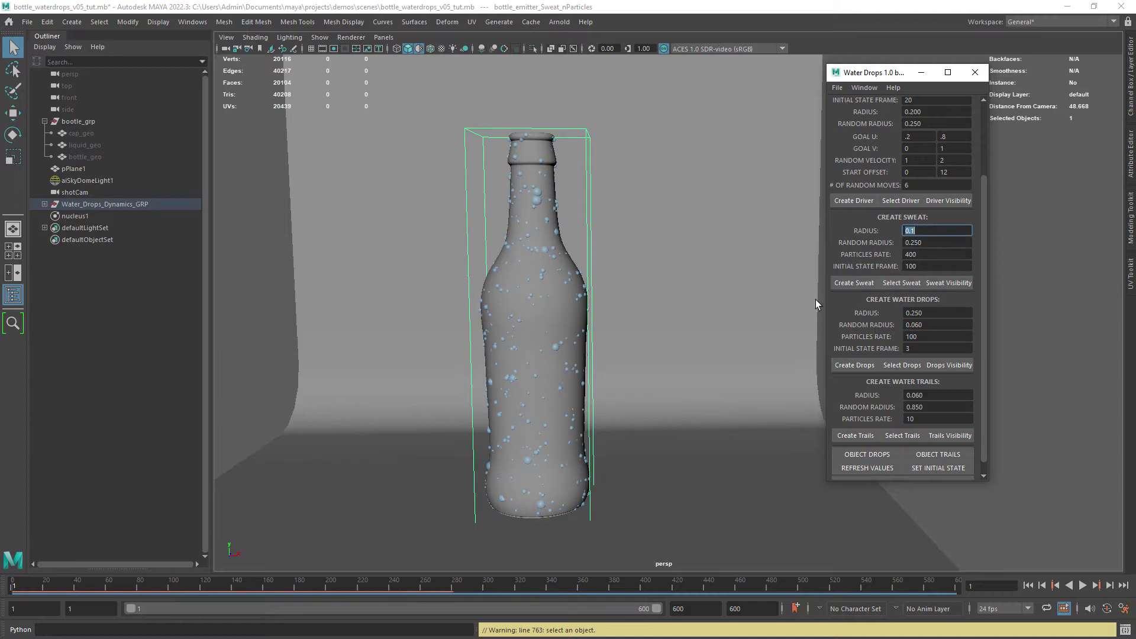
Play back the simulation and examine the sweat and driver drops on the bottle.
mouse_move(626, 311)
alt+mouse_down()
mouse_move(616, 317)
mouse_move(627, 317)
alt+mouse_up()
click(1082, 585)
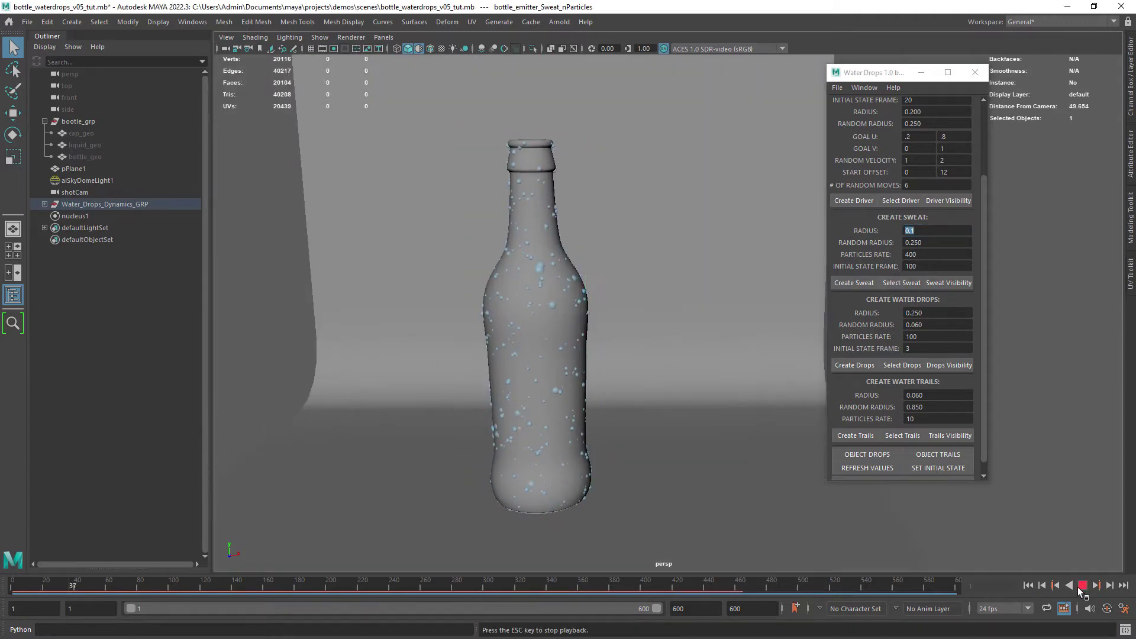
alt+drag(618, 391, 596, 373)
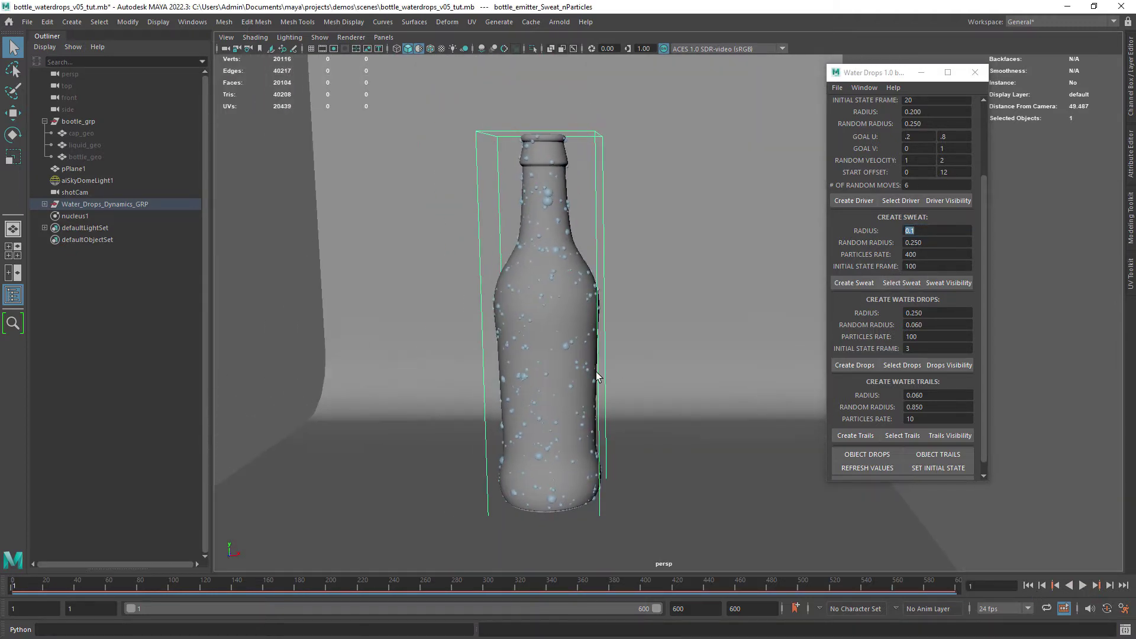
Create water drops from the bottle_emitter_Driver_Drops_nParticles and apply the initial state.
drag(981, 333, 984, 296)
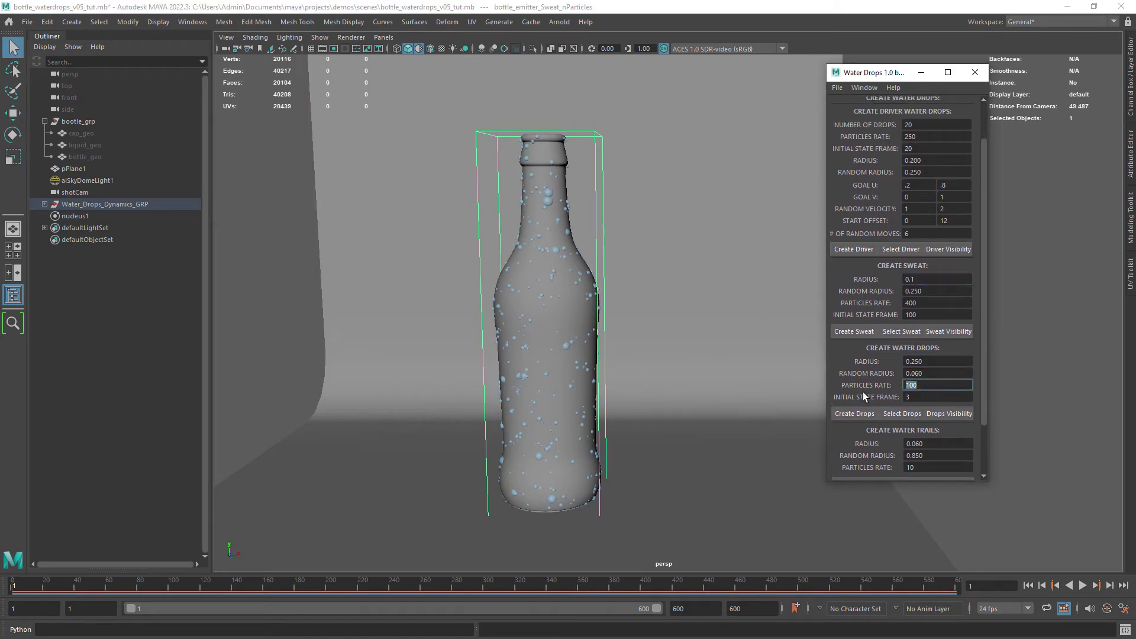
click(894, 249)
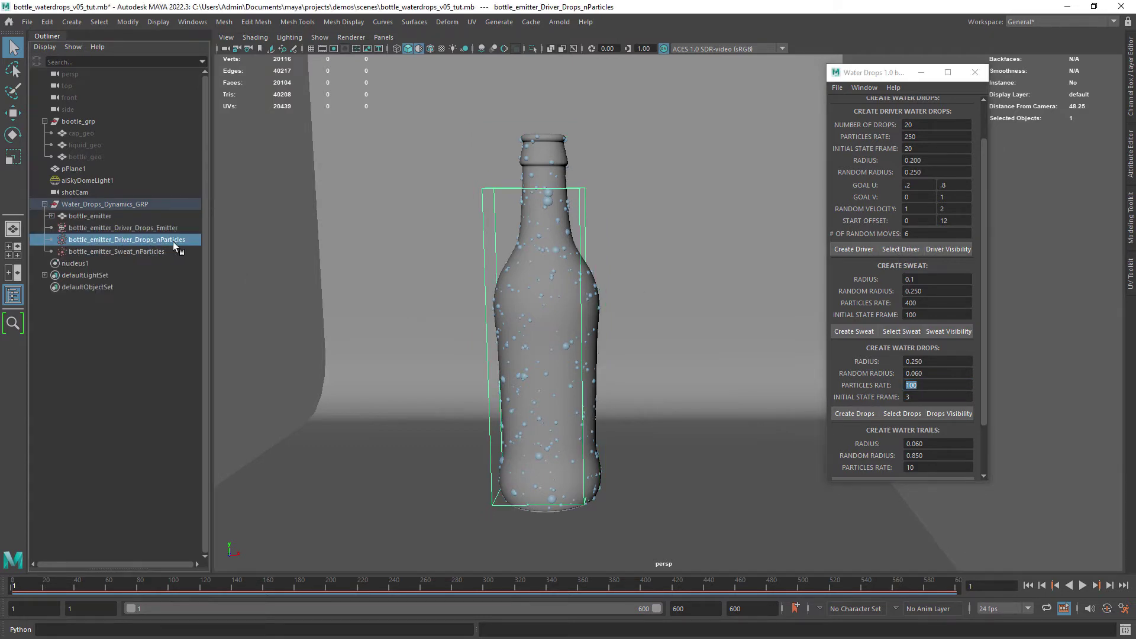
click(858, 414)
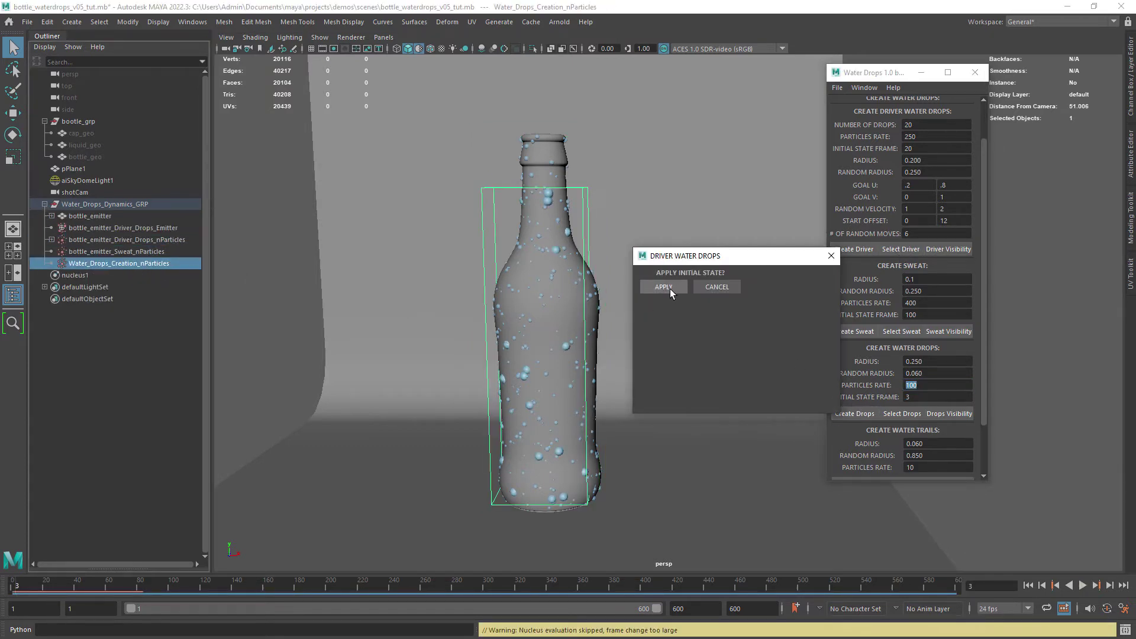
click(664, 287)
Play back the simulation from the start several times and examine the water drops running down the bottle.
click(1082, 585)
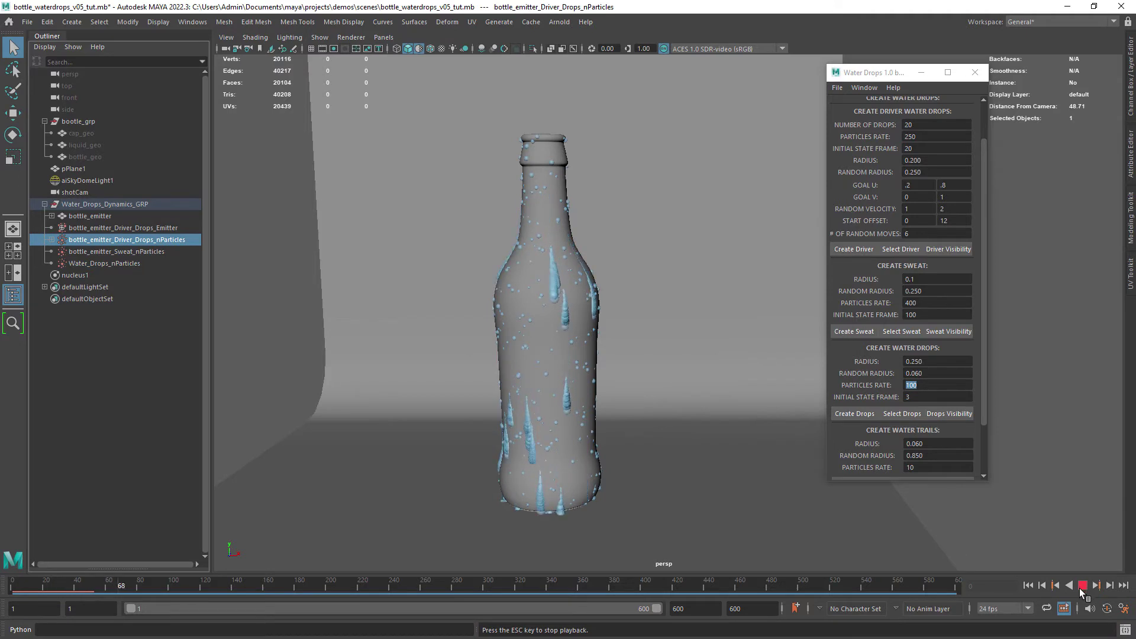
click(1042, 585)
click(1082, 585)
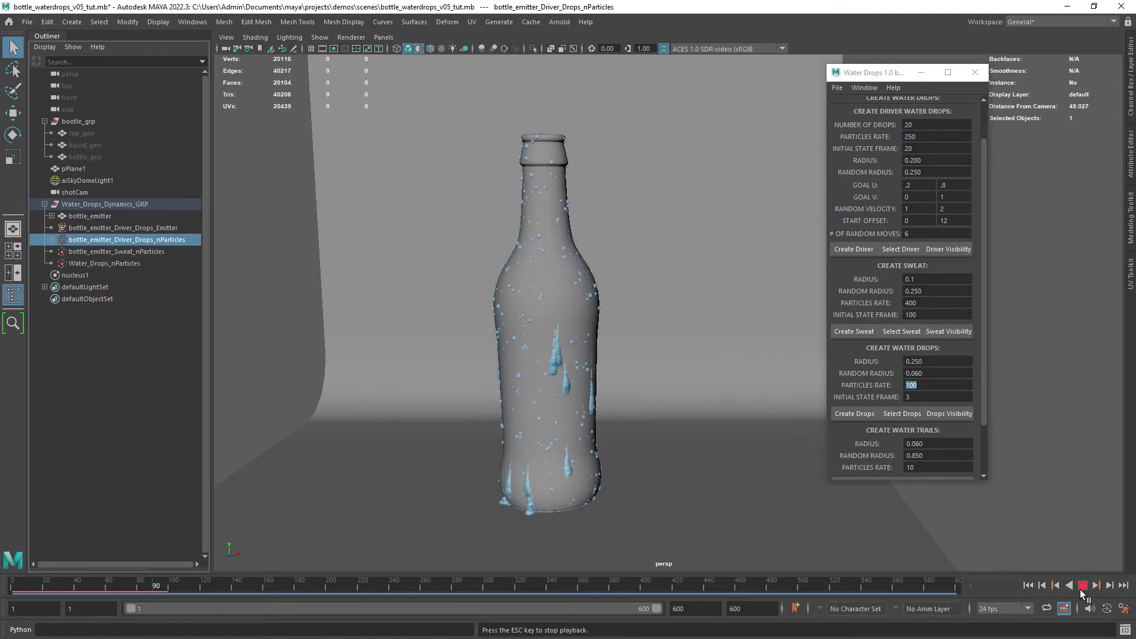
click(1080, 585)
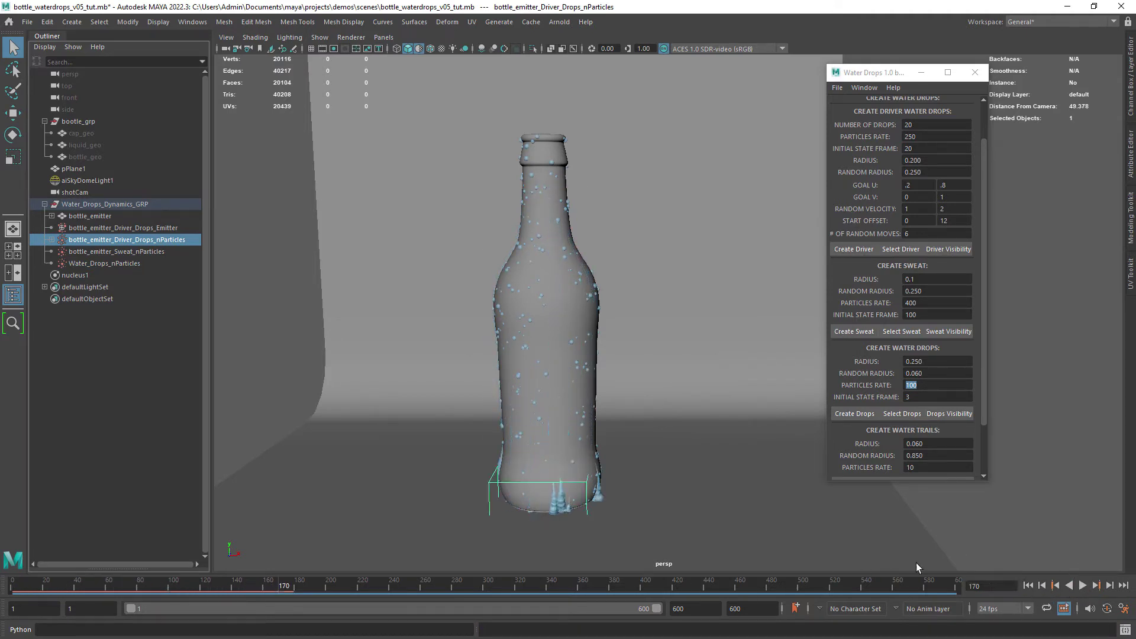
click(1030, 585)
click(1081, 585)
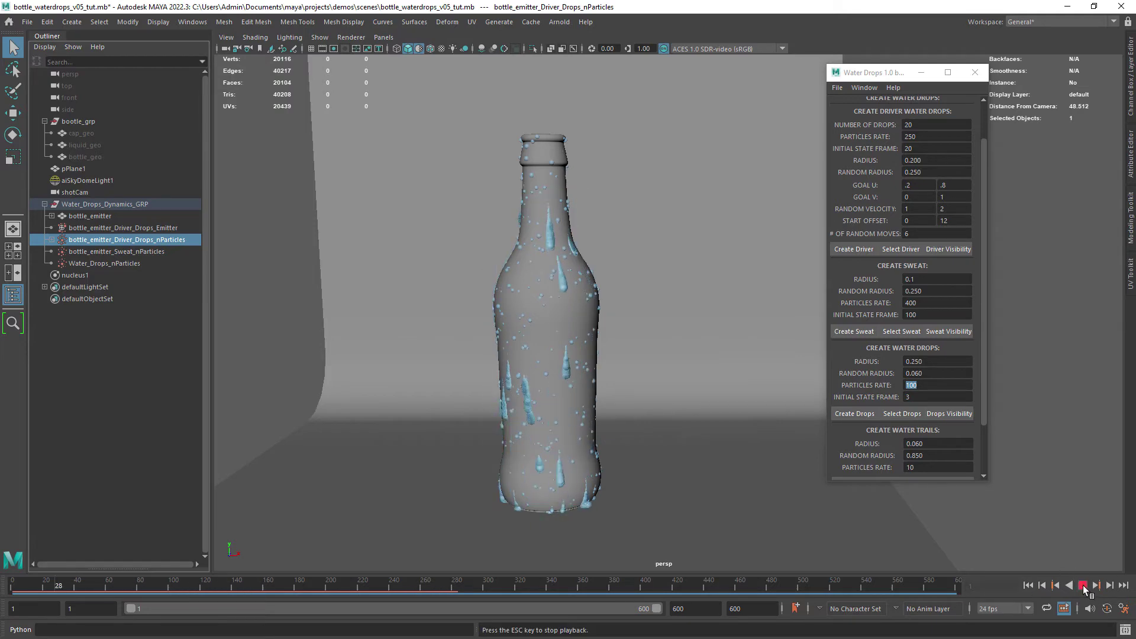
click(1082, 586)
mouse_move(583, 394)
alt+mouse_down()
mouse_move(497, 396)
mouse_move(583, 408)
alt+mouse_up()
mouse_move(583, 408)
alt+right_down()
mouse_move(626, 423)
mouse_move(601, 400)
alt+right_up()
Select the water drops particles, set their radius to 0.20, and play back the simulation from the start.
click(902, 412)
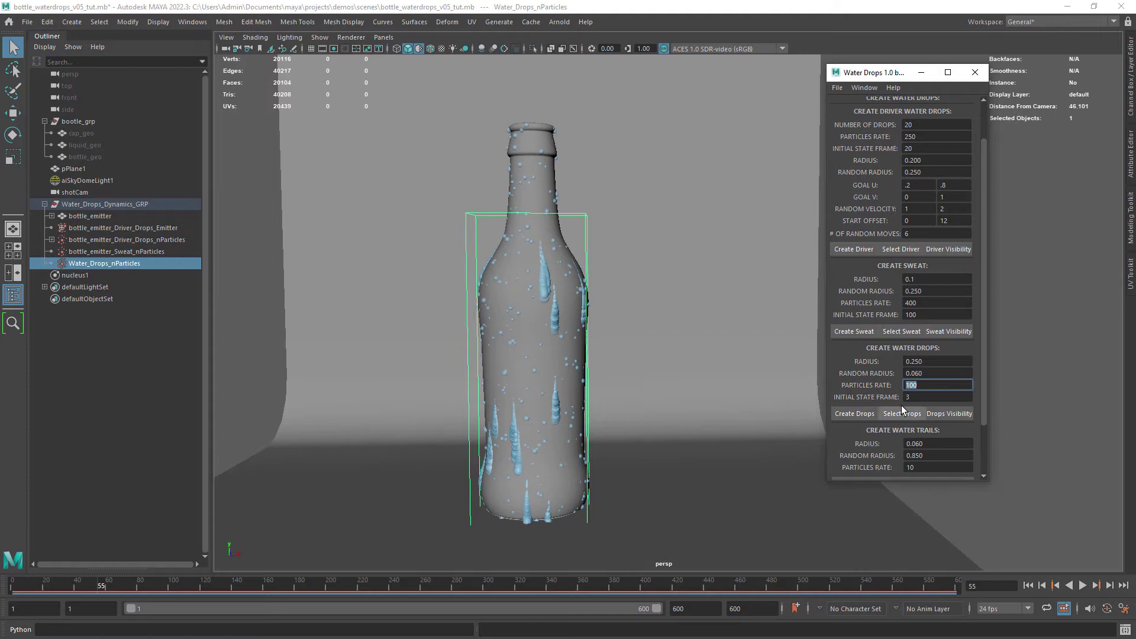
key(BackSpace)
key(Return)
click(1082, 586)
click(1083, 585)
click(1028, 586)
click(1082, 586)
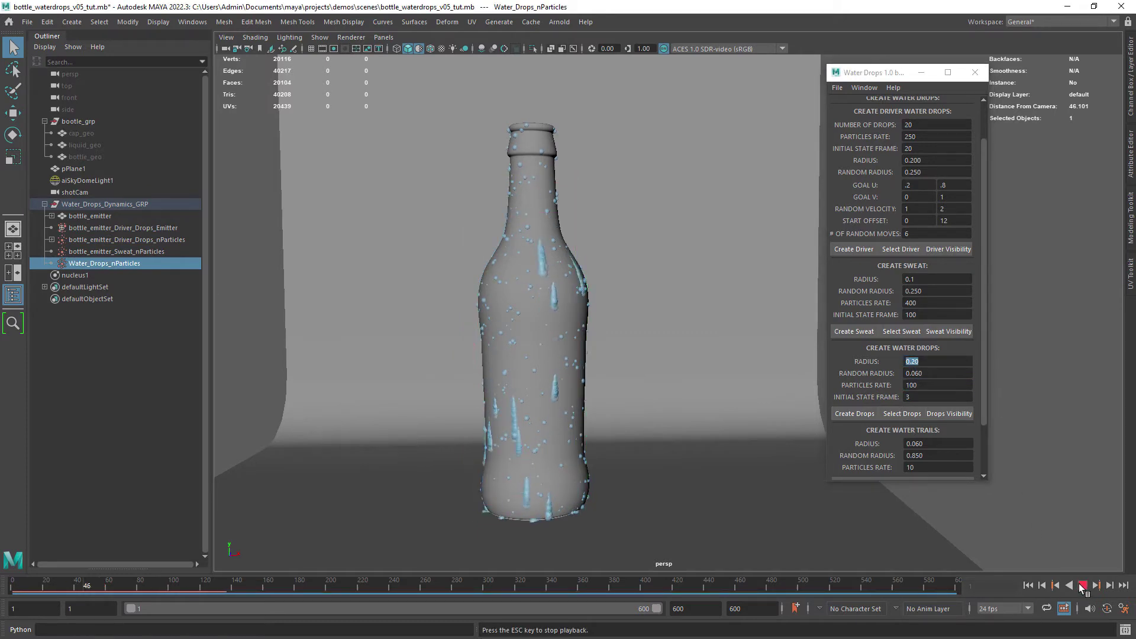
click(1083, 585)
Set the water drops radius back to 0.25, play the simulation from the start, and stop at about frame 53.
drag(919, 363, 915, 365)
text(25)
key(Return)
click(1028, 586)
click(1082, 586)
click(1082, 586)
alt+drag(668, 409, 655, 410)
mouse_move(656, 410)
alt+right_down()
mouse_move(676, 413)
mouse_move(670, 407)
alt+right_up()
Close the Water Drops script window, show the particle attributes, and convert Water_Drops_nParticles to polygons.
click(975, 72)
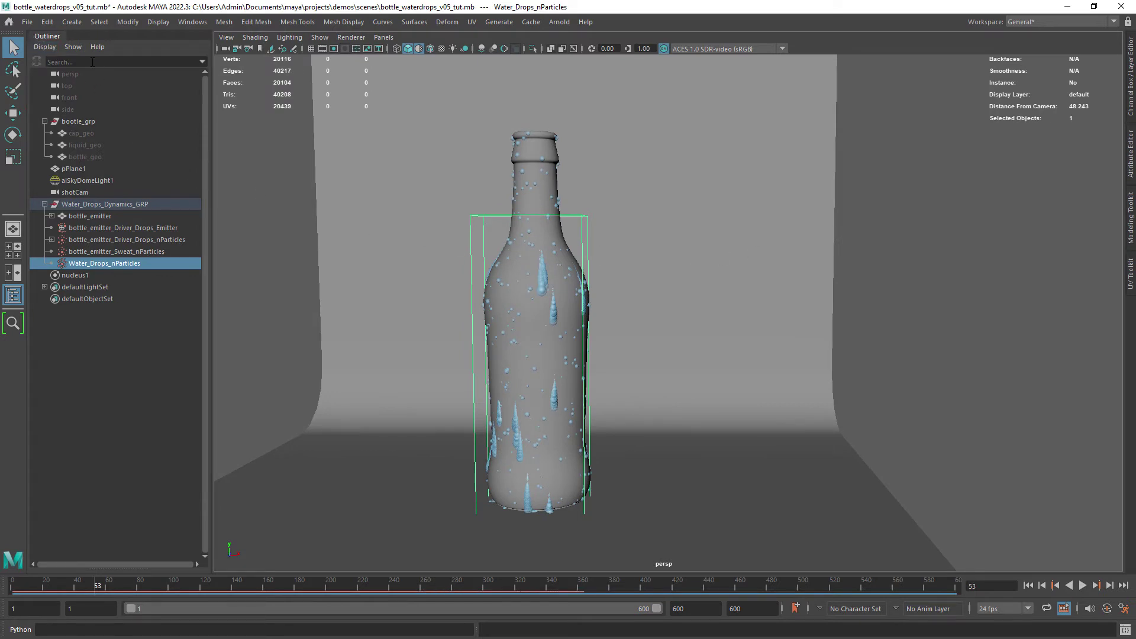
key(ctrl+a)
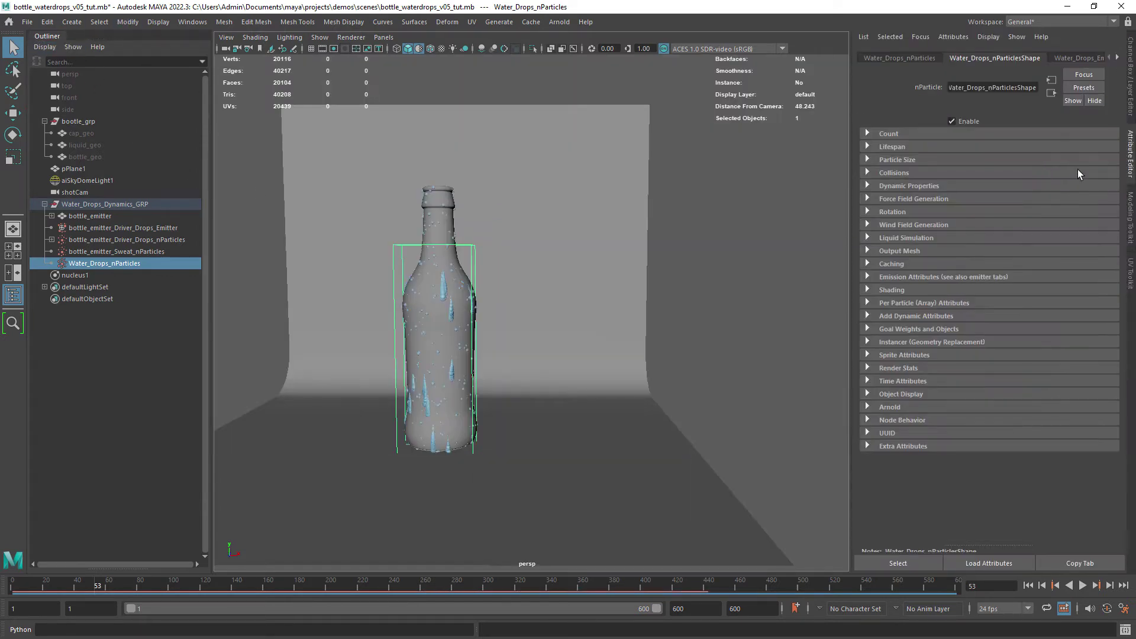
click(129, 28)
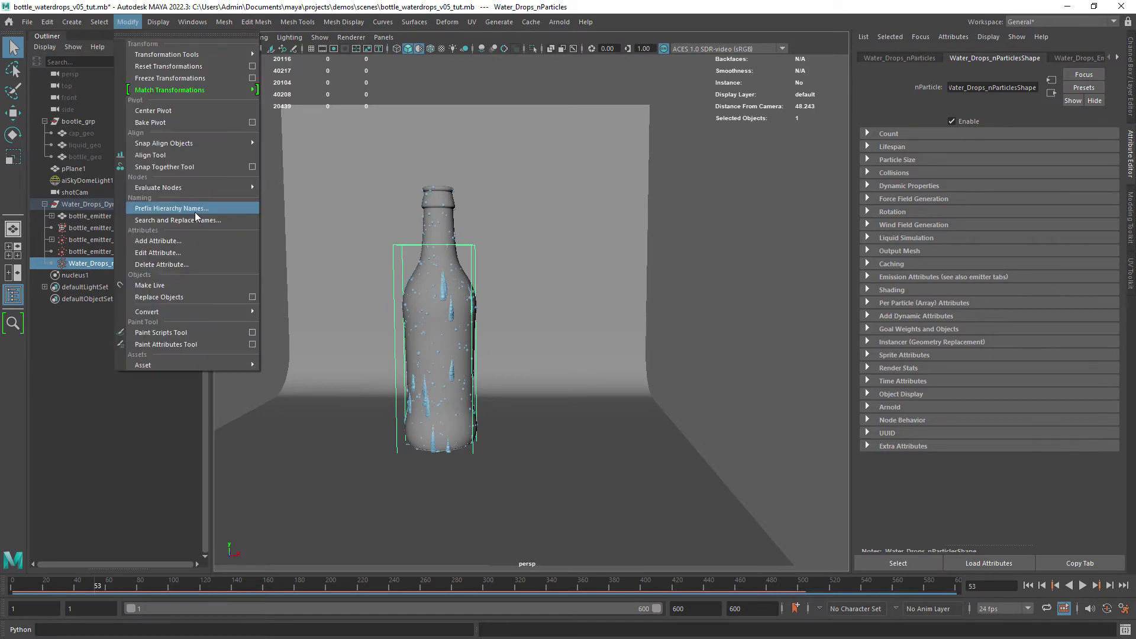
click(105, 262)
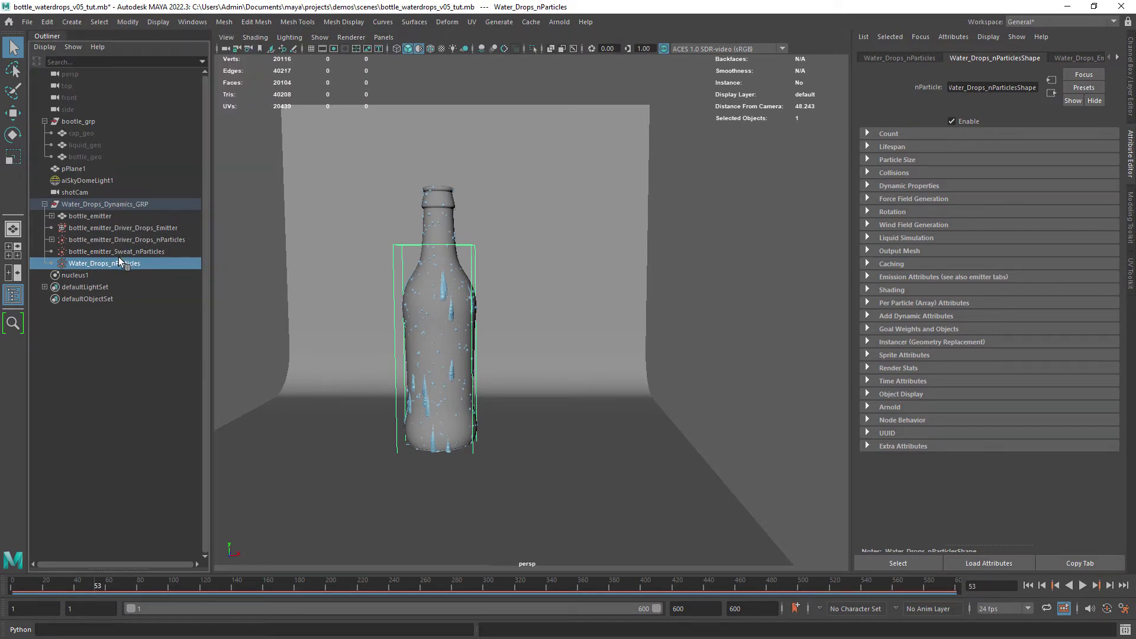
key(ctrl+h)
key(shift+h)
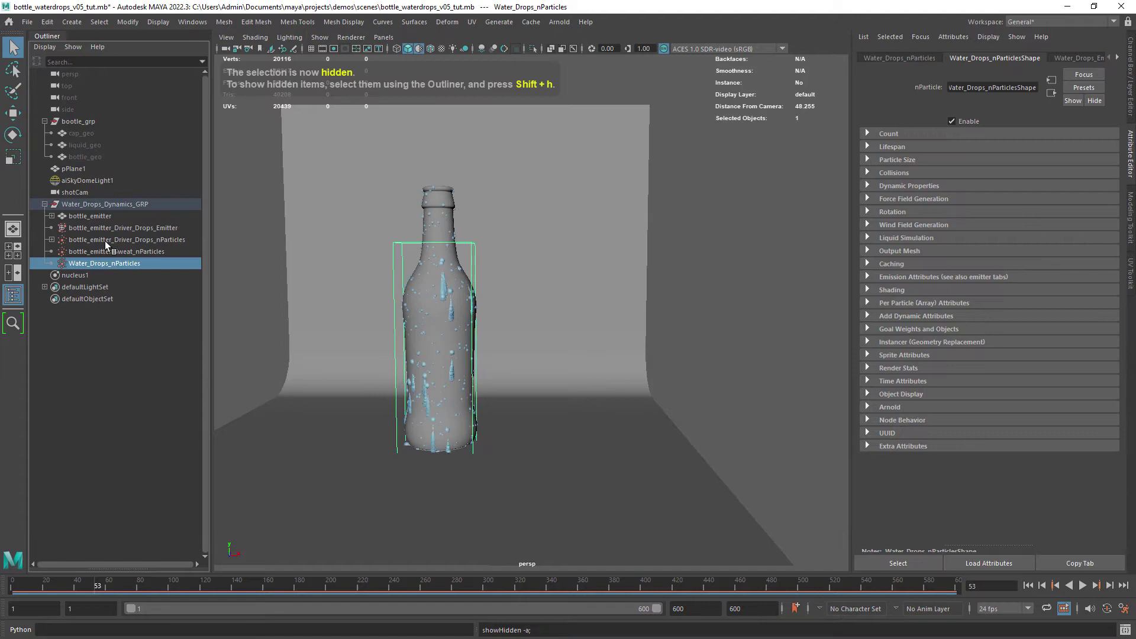
click(128, 22)
mouse_move(237, 312)
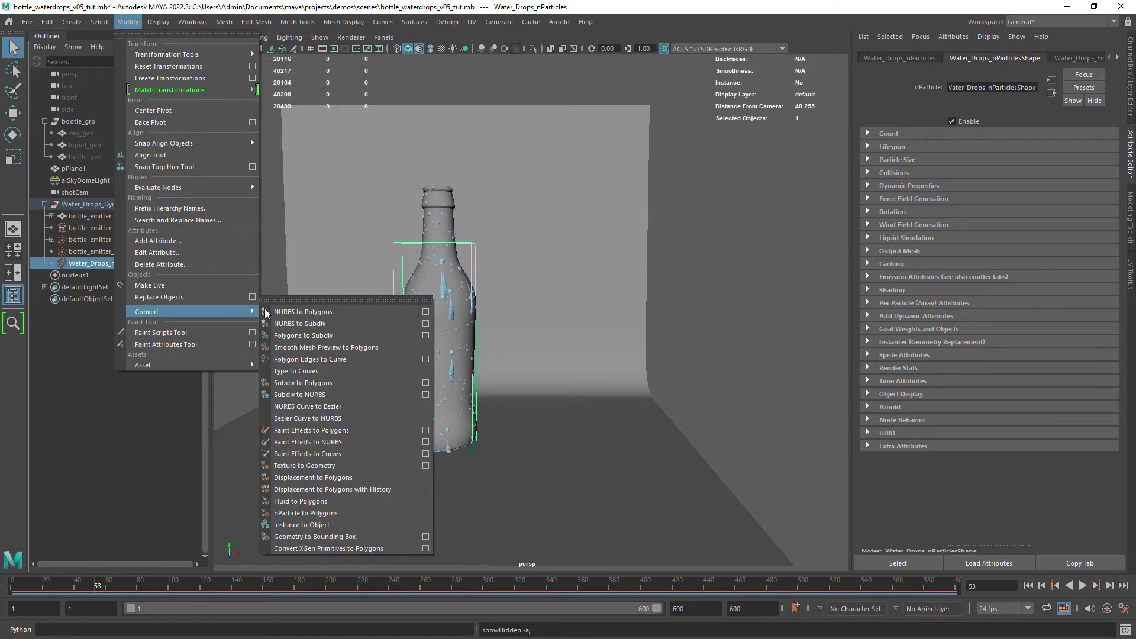
click(335, 513)
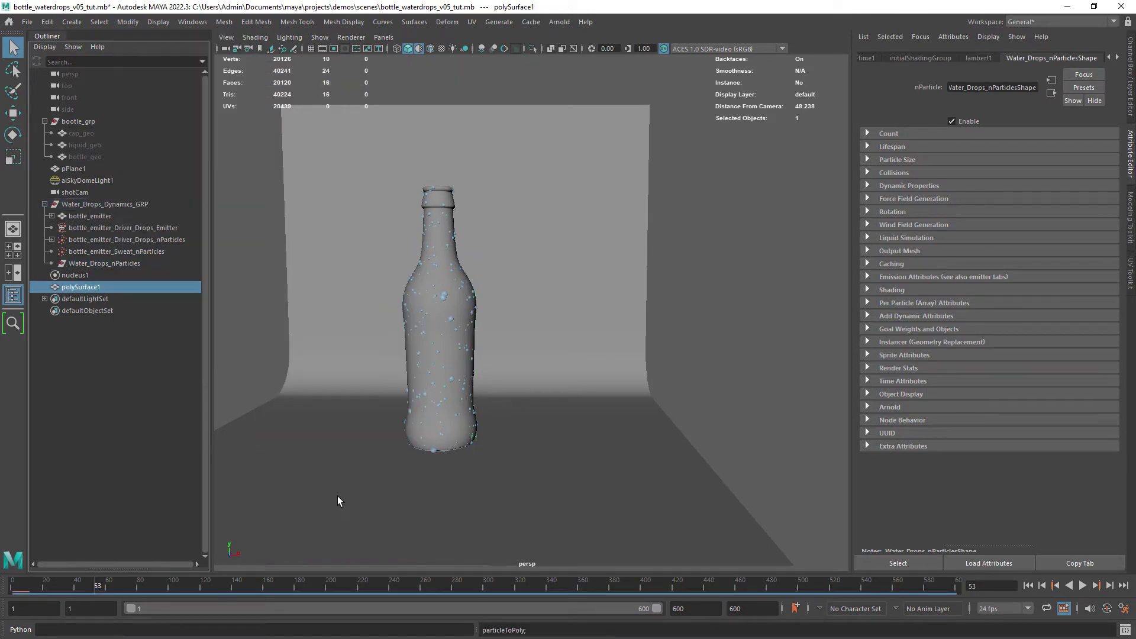
Set the water drops output mesh threshold to 0.1 and its mesh triangle size to 0.1.
click(899, 251)
text(1)
key(Return)
scroll(609, 393, up, 3)
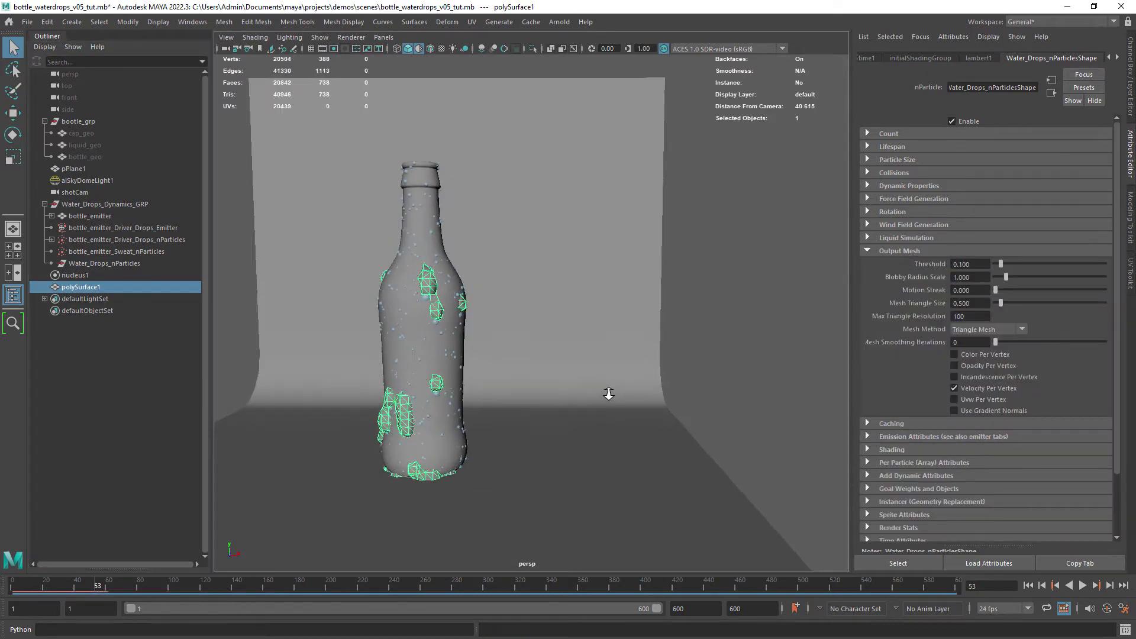
key(Return)
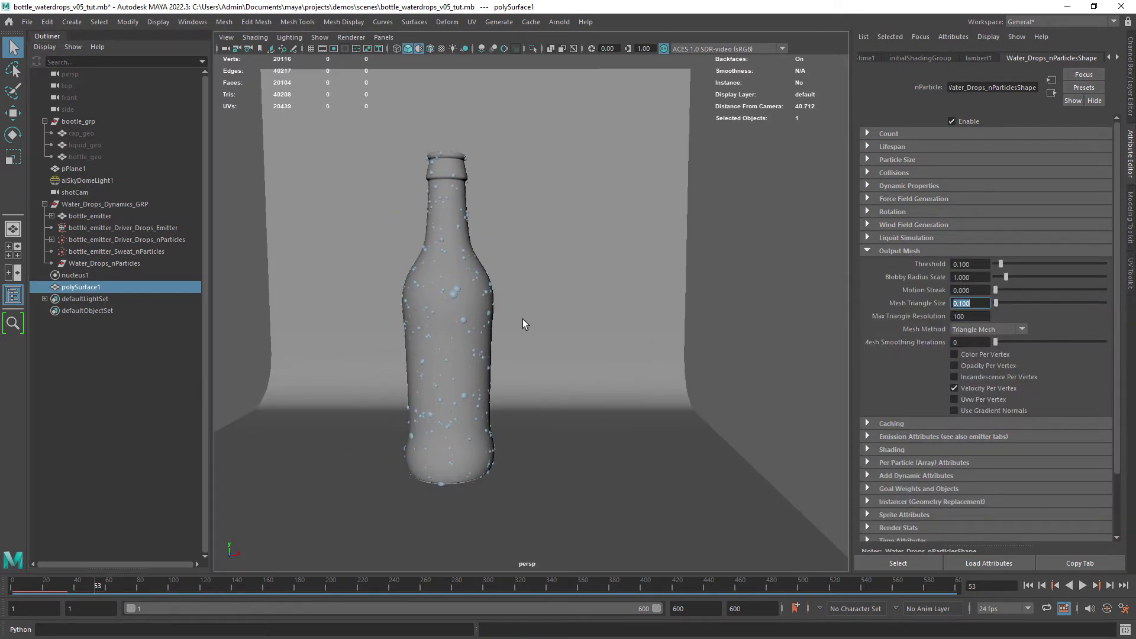
Examine the water drops mesh up close and set its mesh smoothing iterations to 2.
alt+right_drag(509, 321, 664, 311)
click(664, 311)
alt+middle_drag(411, 340, 497, 325)
alt+right_drag(497, 324, 485, 325)
click(485, 324)
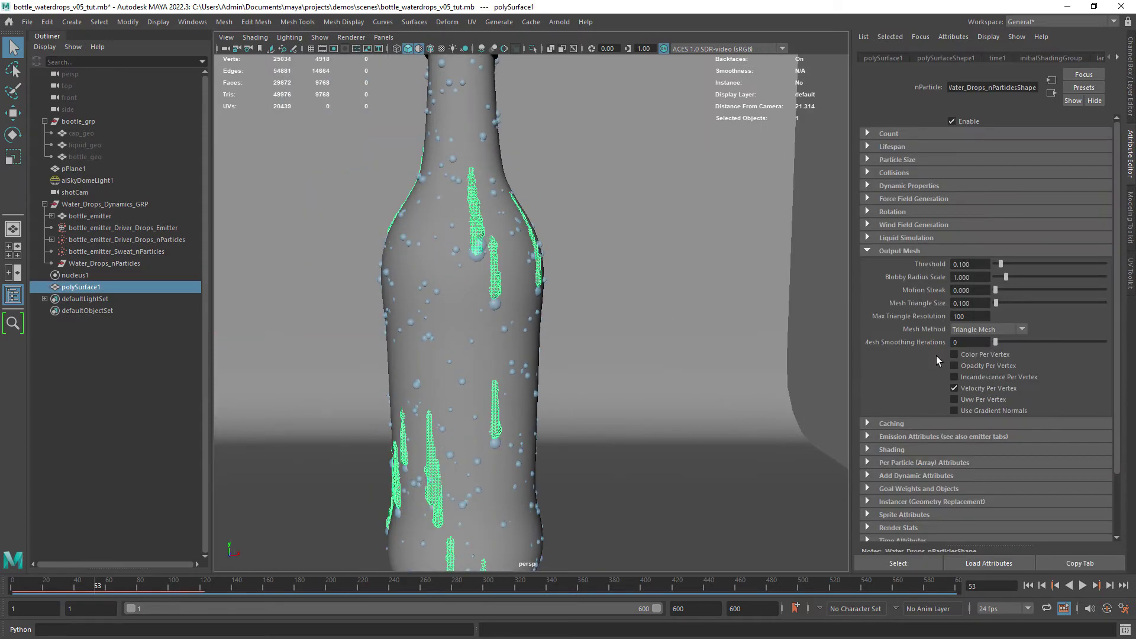
text(2)
key(Return)
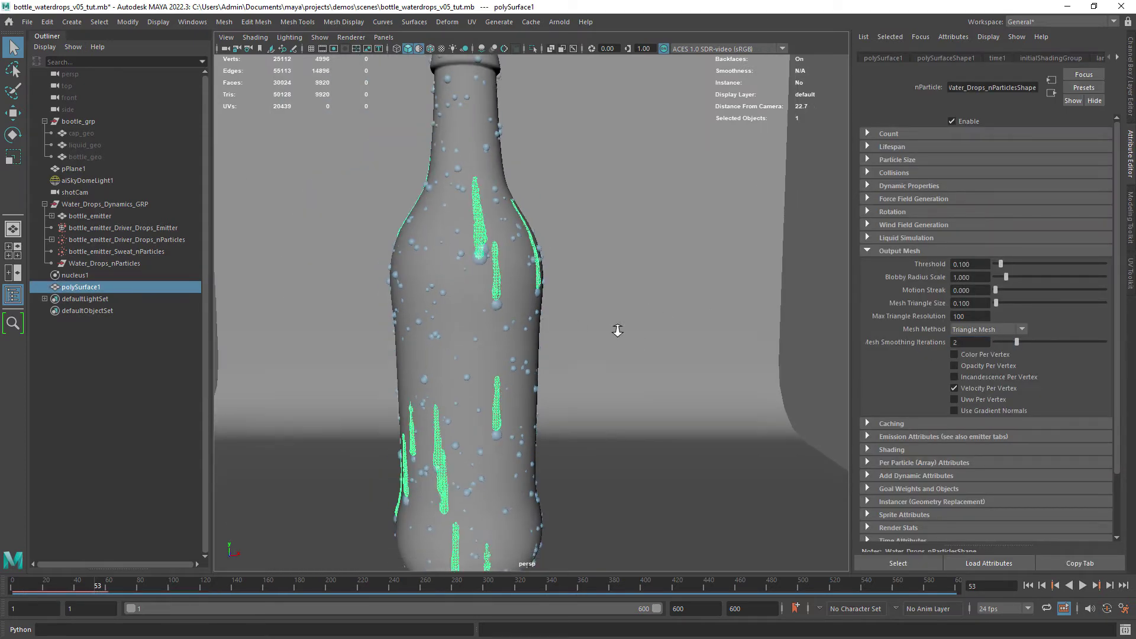
click(616, 329)
scroll(590, 348, down, 4)
Convert bottle_emitter_Sweat_nParticles to polygons with an output mesh threshold of 0.1 and a mesh triangle size of 0.1.
click(150, 241)
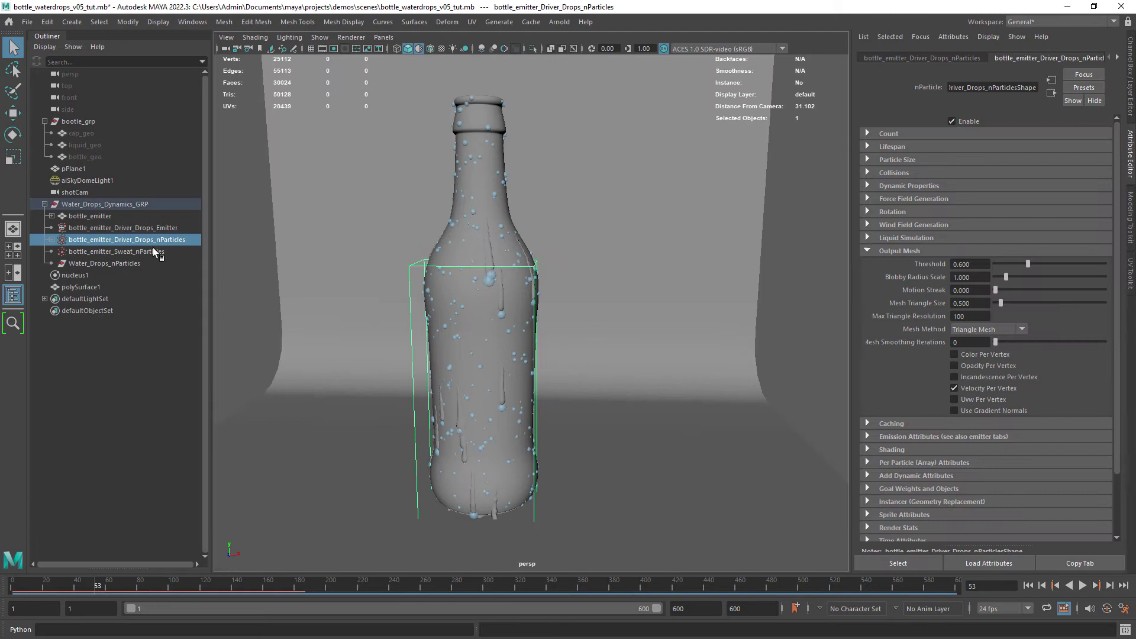
click(155, 251)
scroll(363, 305, down, 3)
click(128, 22)
mouse_move(160, 312)
click(321, 514)
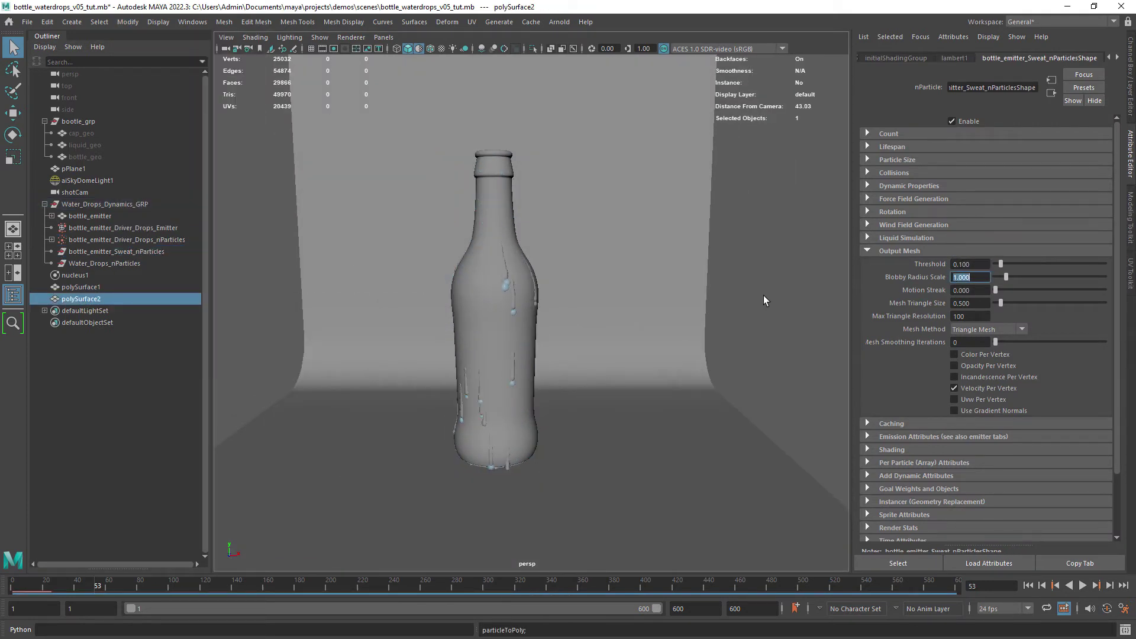
scroll(600, 347, up, 3)
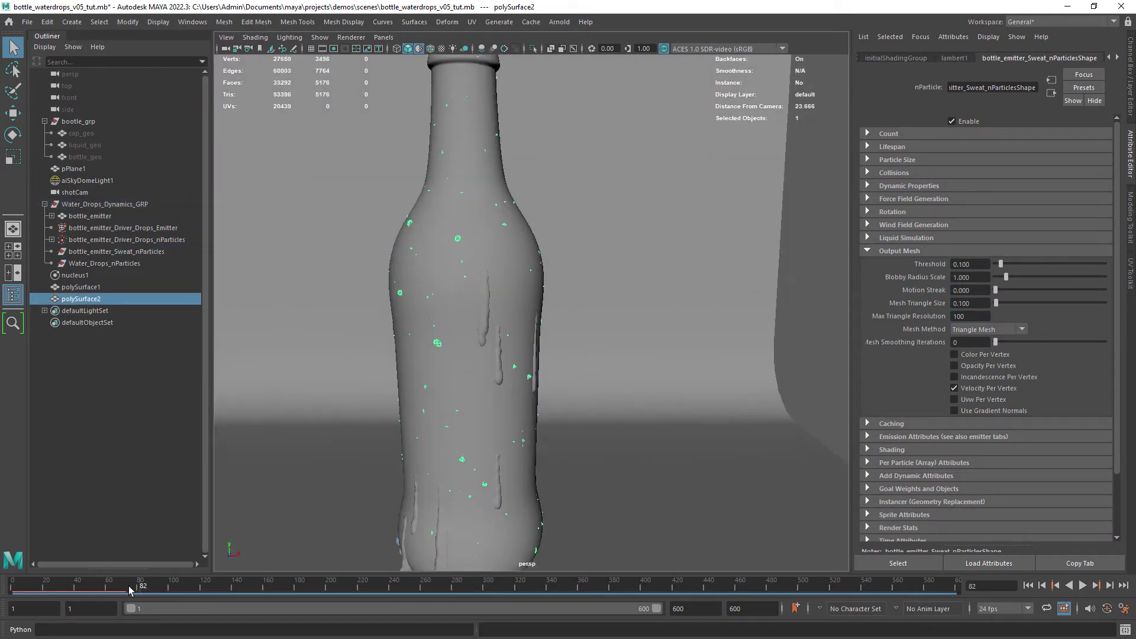
Move to frame 52, try another threshold for the sweat mesh, and set it back to 0.1.
drag(128, 590, 94, 590)
scroll(695, 374, down, 2)
text(0.05)
key(Tab)
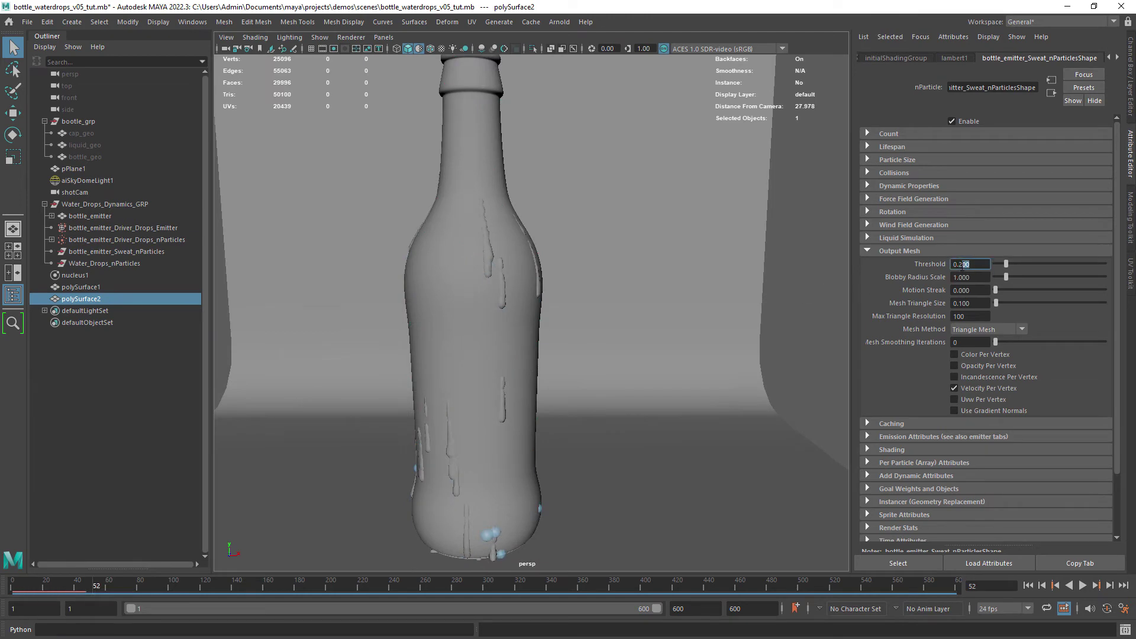
drag(962, 266, 935, 266)
text(0.1)
key(Tab)
Set the sweat mesh smoothing iterations to 2 and examine the sweat drops up close.
drag(963, 342, 907, 342)
text(2)
key(Return)
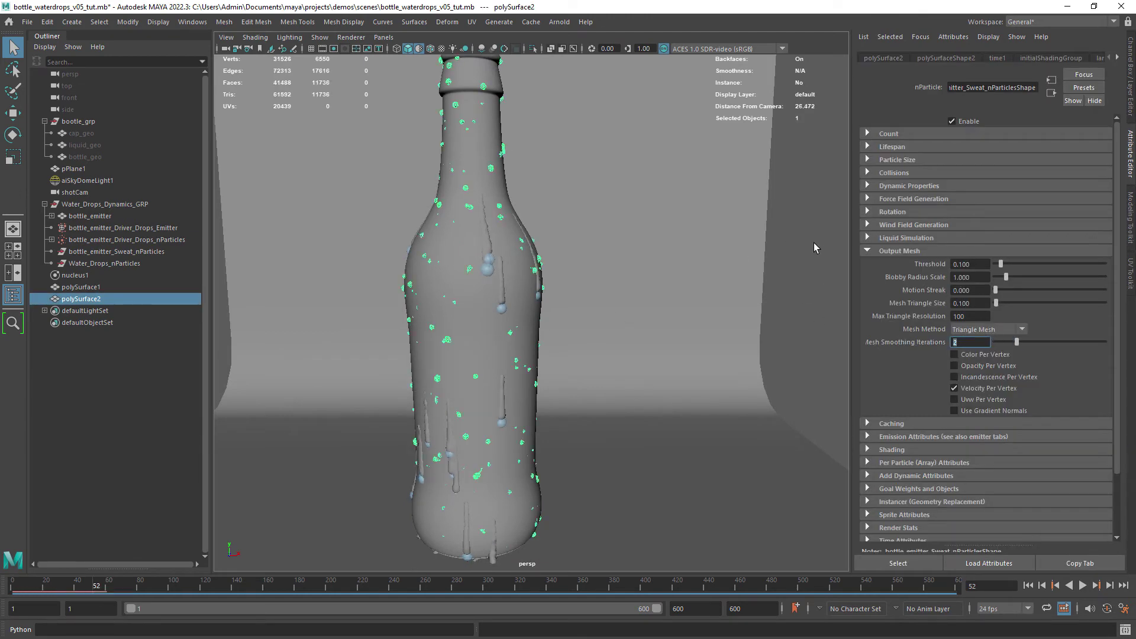
scroll(571, 335, up, 6)
alt+middle_drag(508, 294, 571, 377)
scroll(558, 331, down, 4)
Try a blobby radius scale of 2 on the sweat mesh, and set its threshold to 0.2 and the scale to 1.5.
drag(1006, 277, 994, 279)
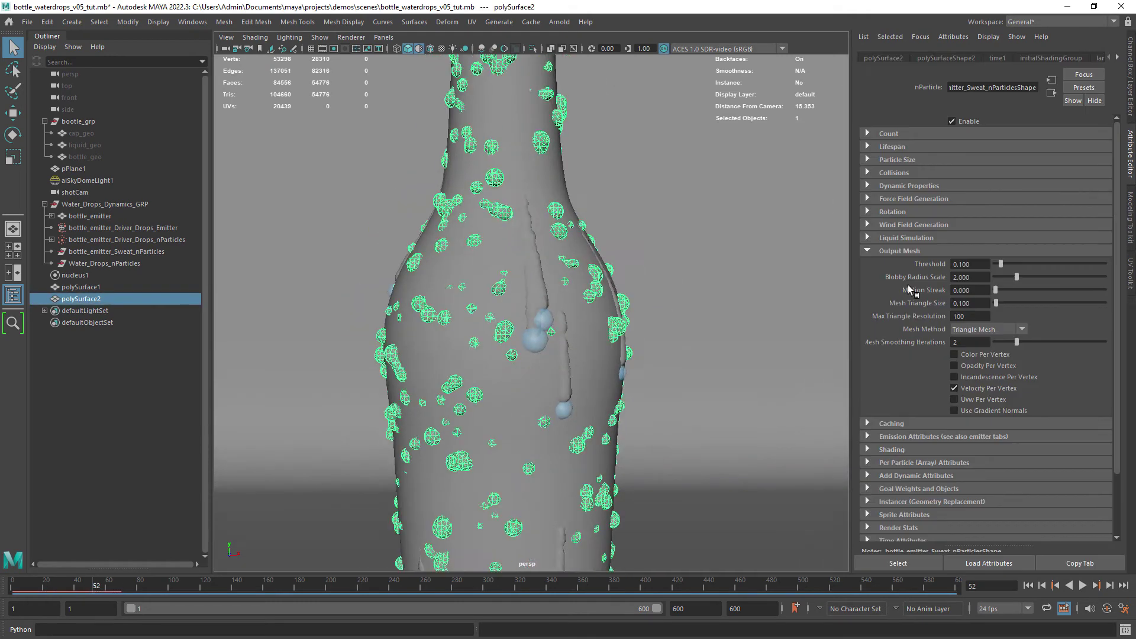
text(0.2)
key(Tab)
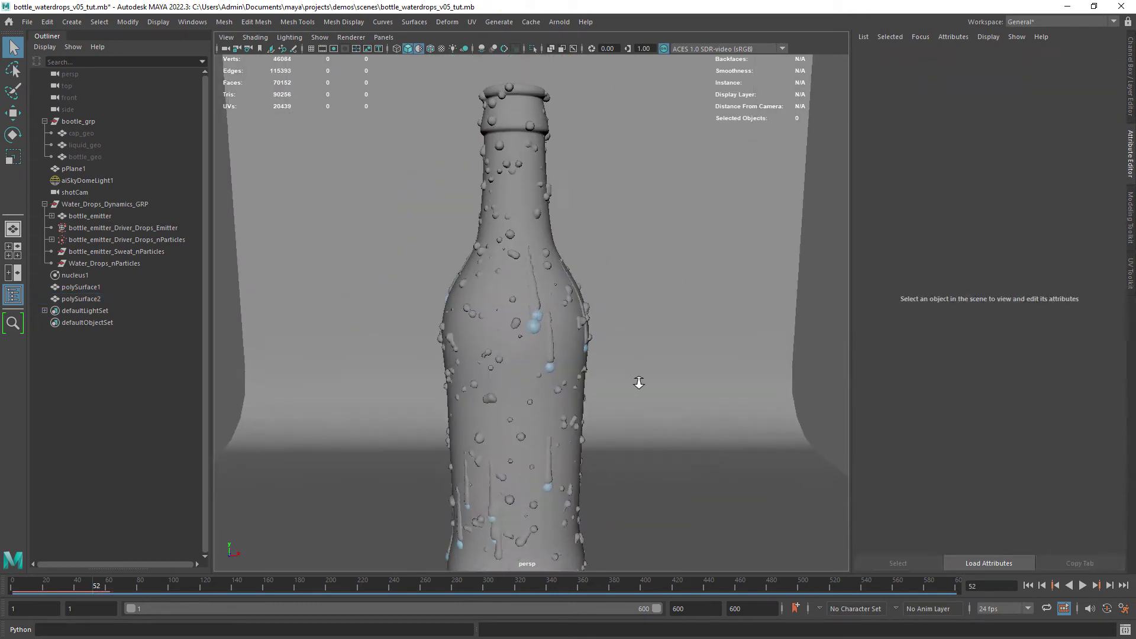
text(1.5)
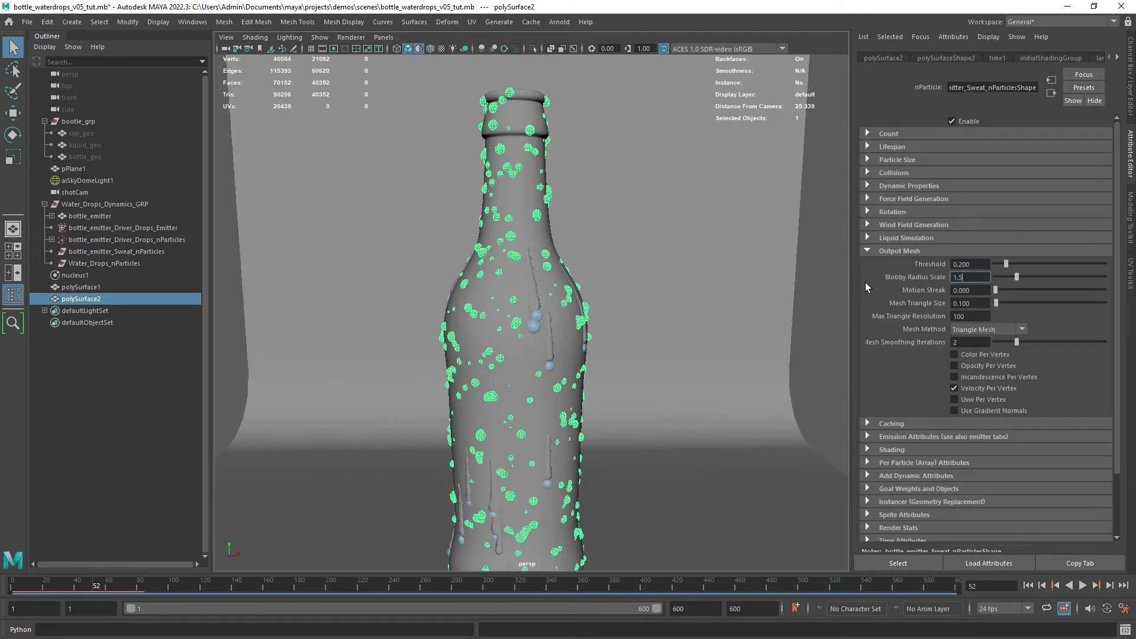
key(Return)
scroll(548, 368, up, 3)
scroll(549, 368, down, 4)
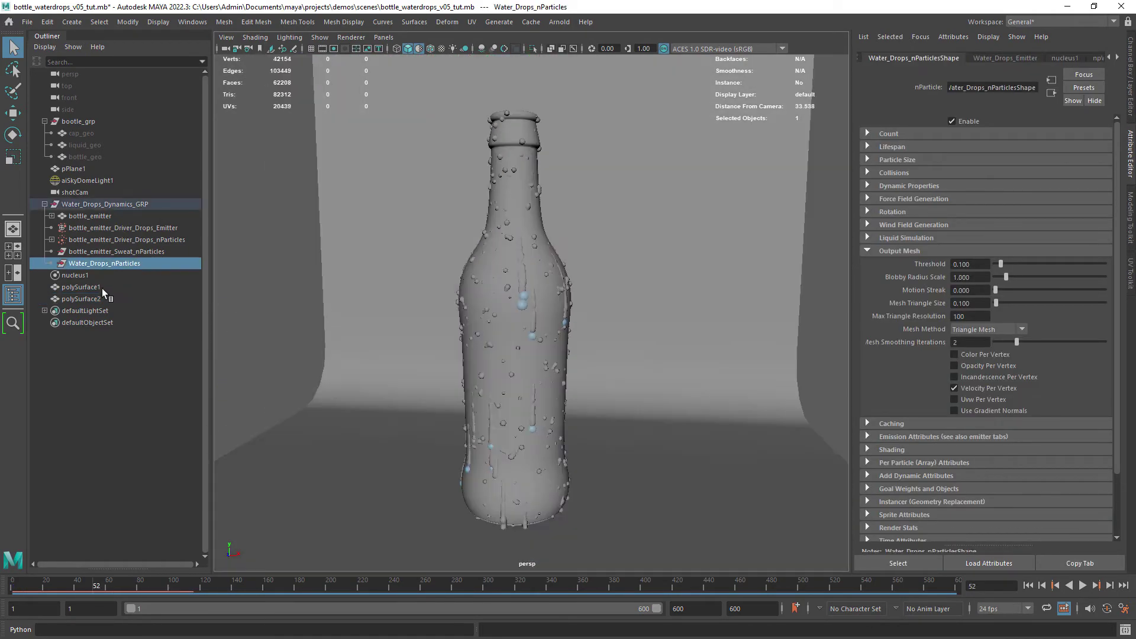
Duplicate the polySurface1 and polySurface2 meshes and delete the history of the duplicates.
click(102, 287)
ctrl+click(105, 299)
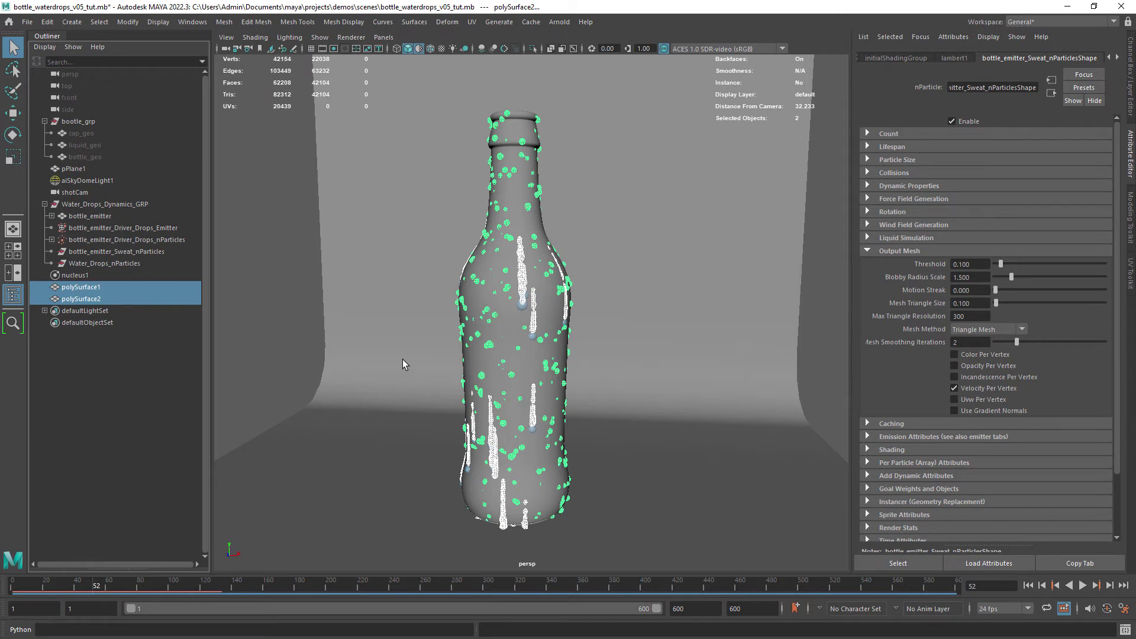
click(44, 24)
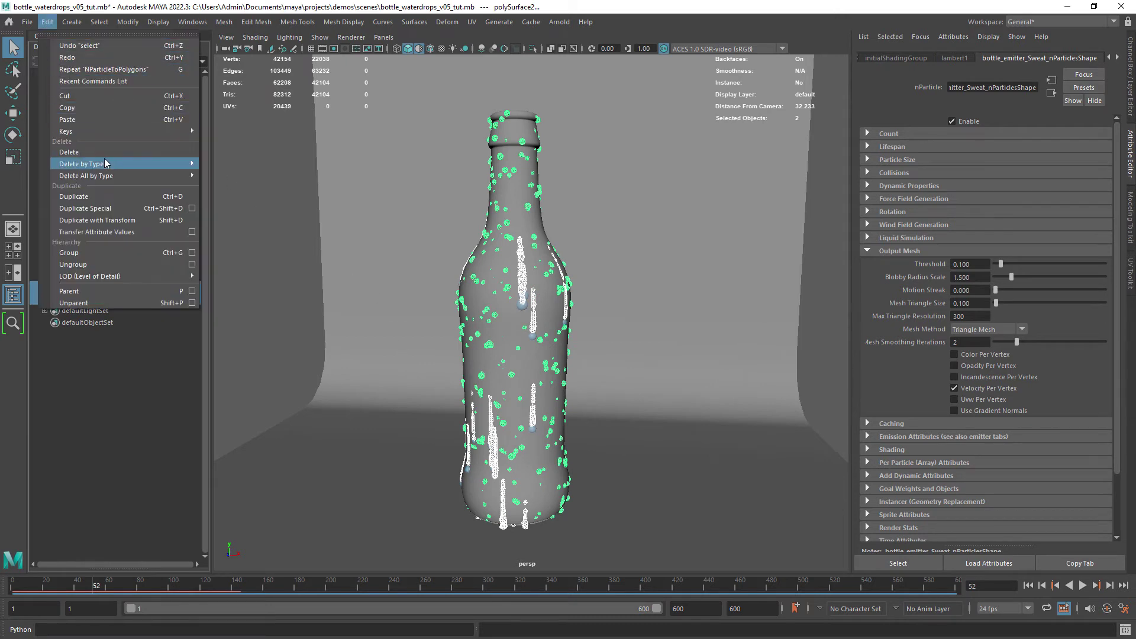
click(110, 196)
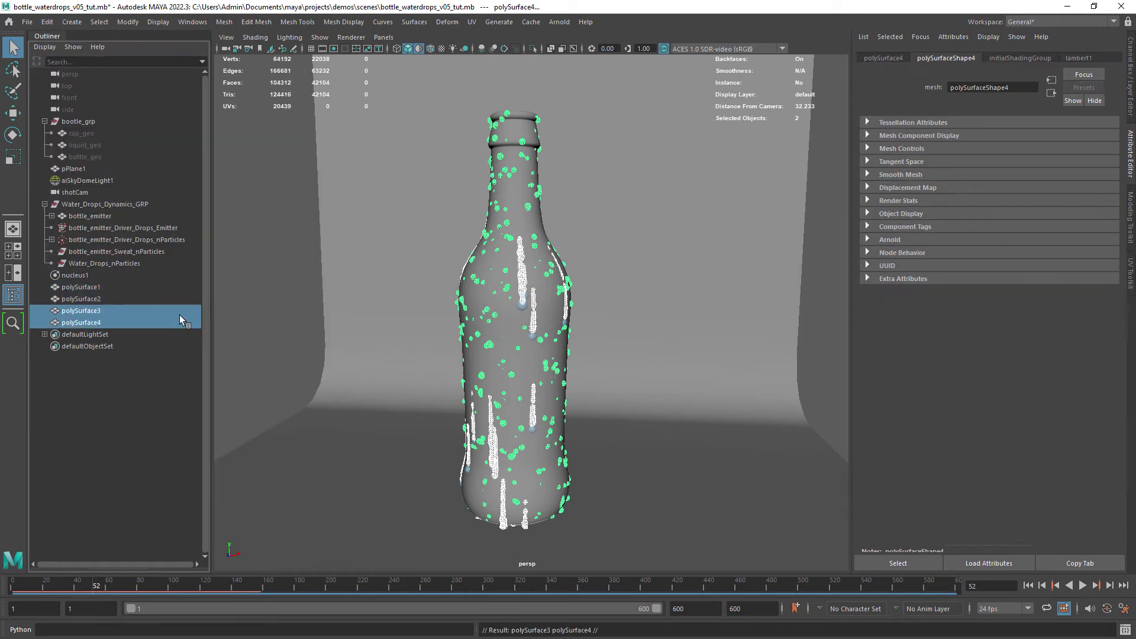
click(47, 22)
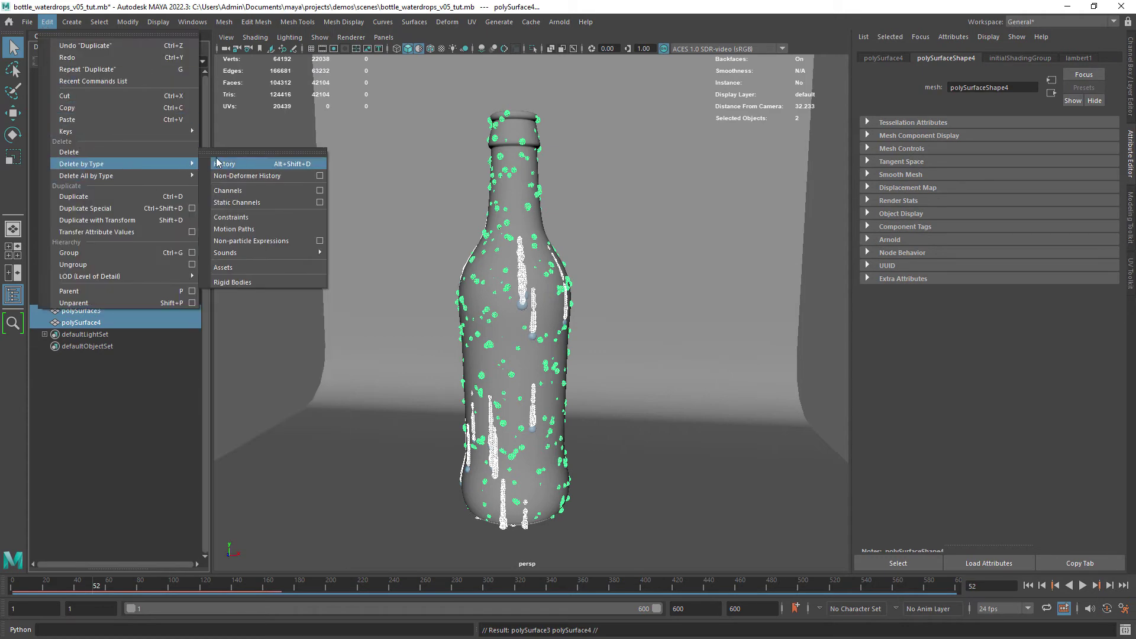
click(219, 170)
Save the scene as bottle_waterdrops_v06_tut.mb.
key(ctrl+shift+s)
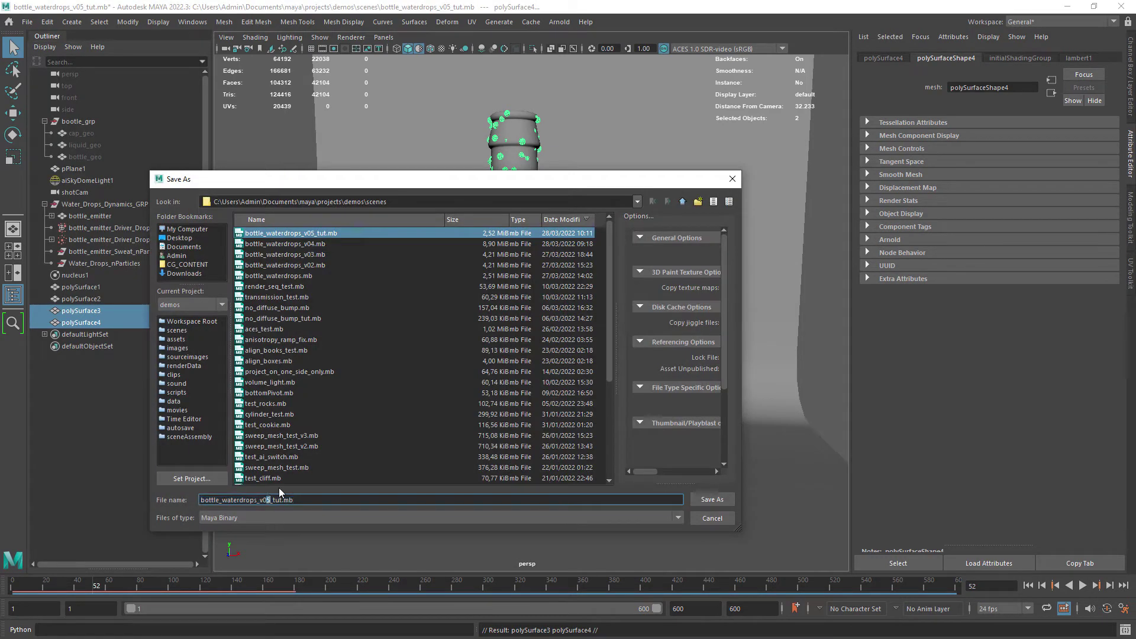
text(6)
key(Return)
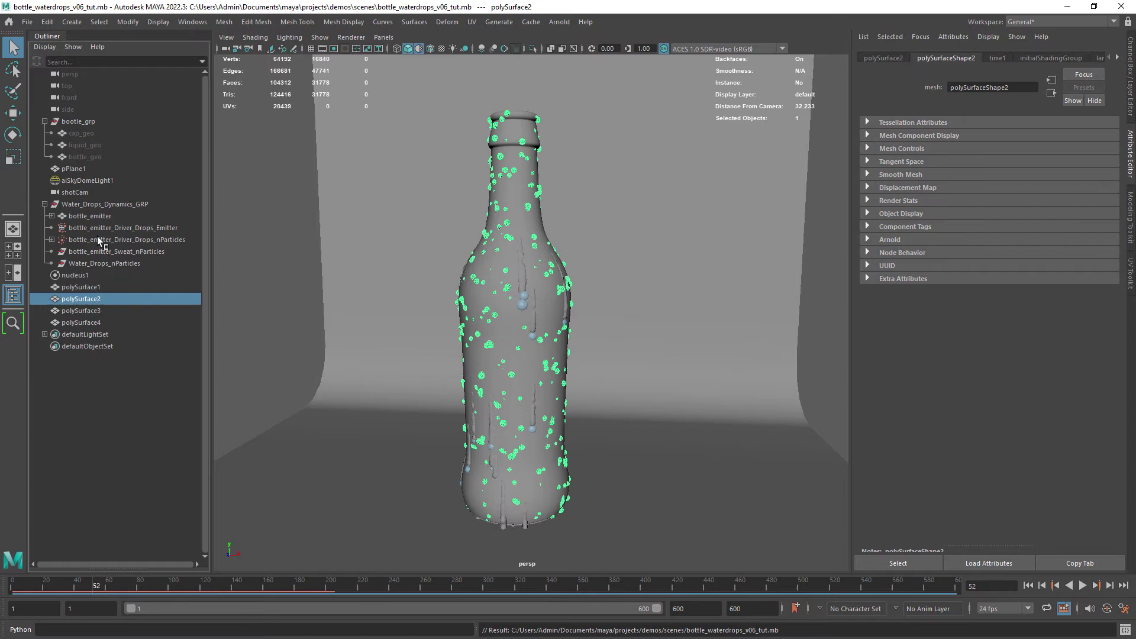
Delete the Water_Drops_Dynamics_GRP group, nucleus1 and the original polySurface1 and polySurface2 meshes.
drag(92, 204, 103, 297)
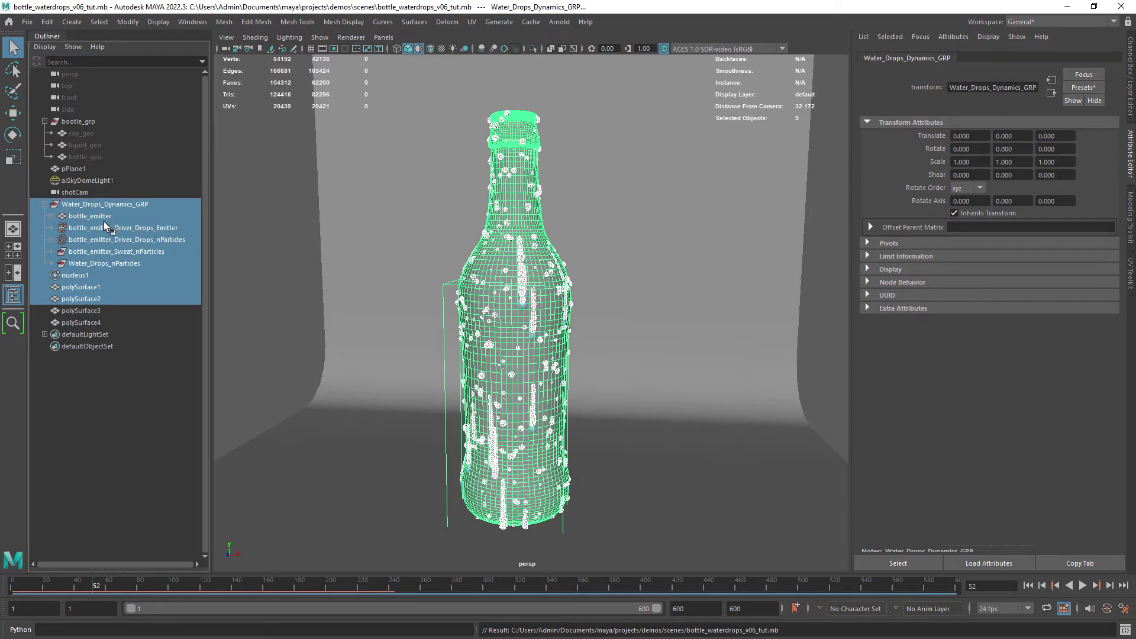
key(Delete)
scroll(462, 294, up, 5)
click(514, 284)
scroll(663, 295, down, 6)
click(733, 266)
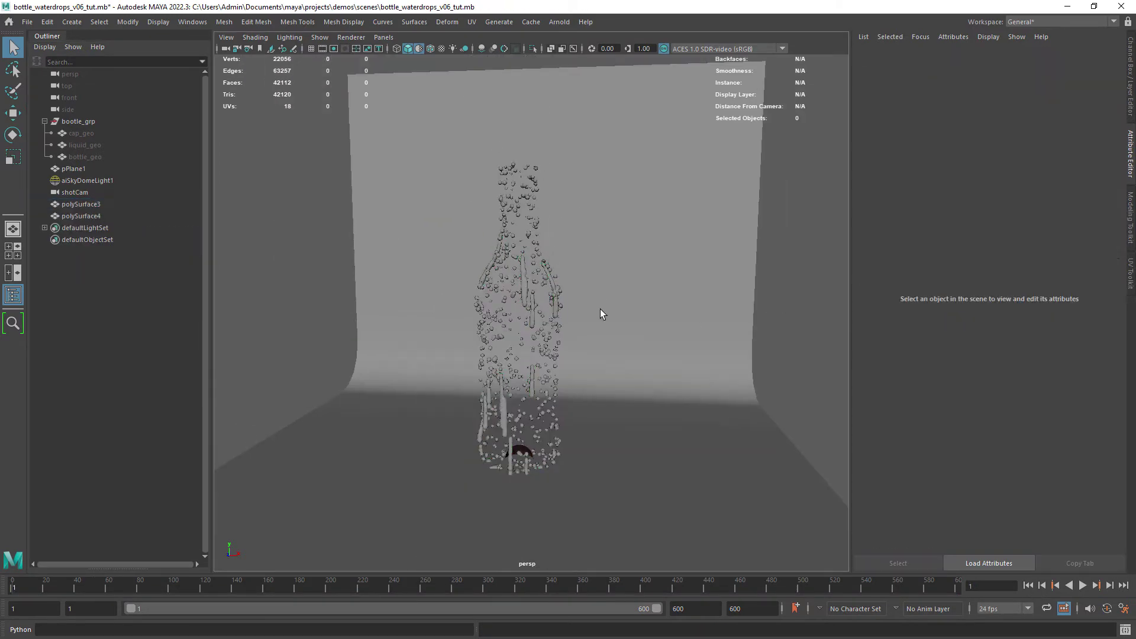
Unhide the cap, liquid and bottle geometry inside bootle_grp and check them together with the drop meshes.
alt+drag(601, 314, 375, 322)
key(ctrl+space)
alt+drag(550, 338, 536, 323)
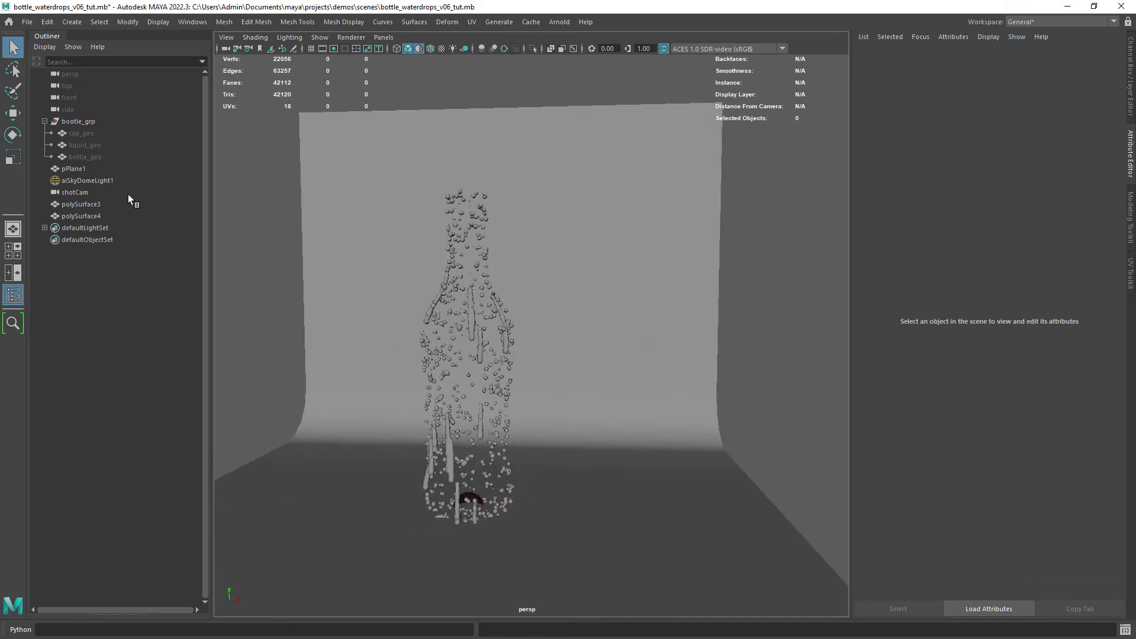
drag(97, 133, 96, 161)
key(shift+h)
click(142, 284)
scroll(510, 390, up, 5)
scroll(510, 391, down, 4)
alt+drag(510, 391, 500, 331)
scroll(485, 318, down, 2)
scroll(499, 417, up, 4)
alt+middle_drag(498, 418, 475, 377)
scroll(496, 349, down, 3)
key(ctrl+s)
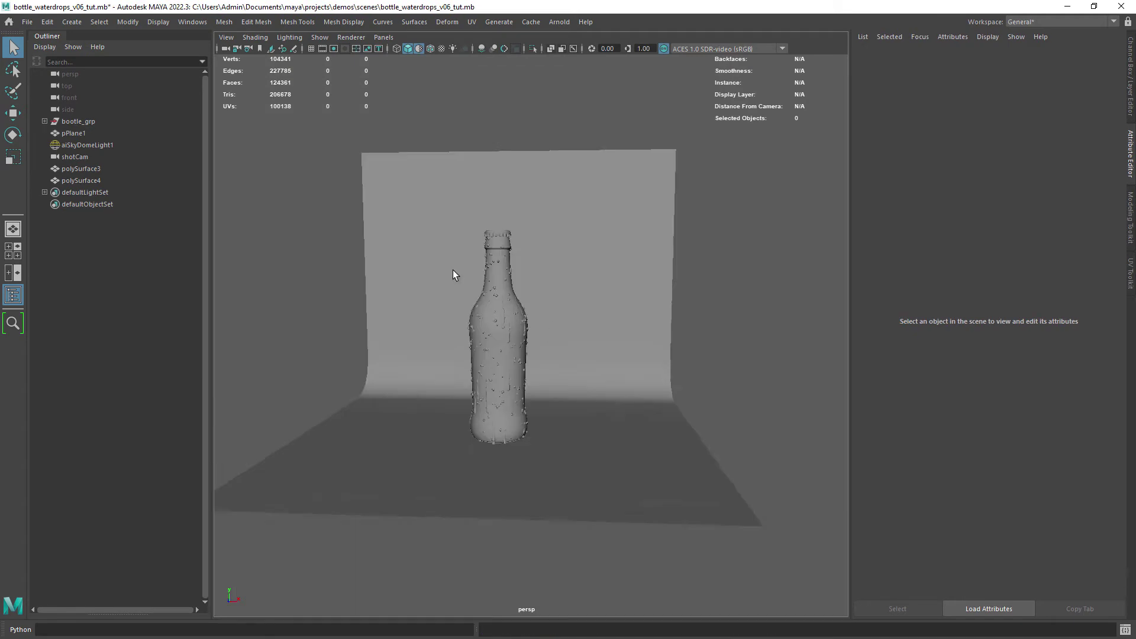
Arrange the workspace as two side-by-side panes, with the perspective view beside the Hypershade.
scroll(454, 260, up, 3)
click(383, 37)
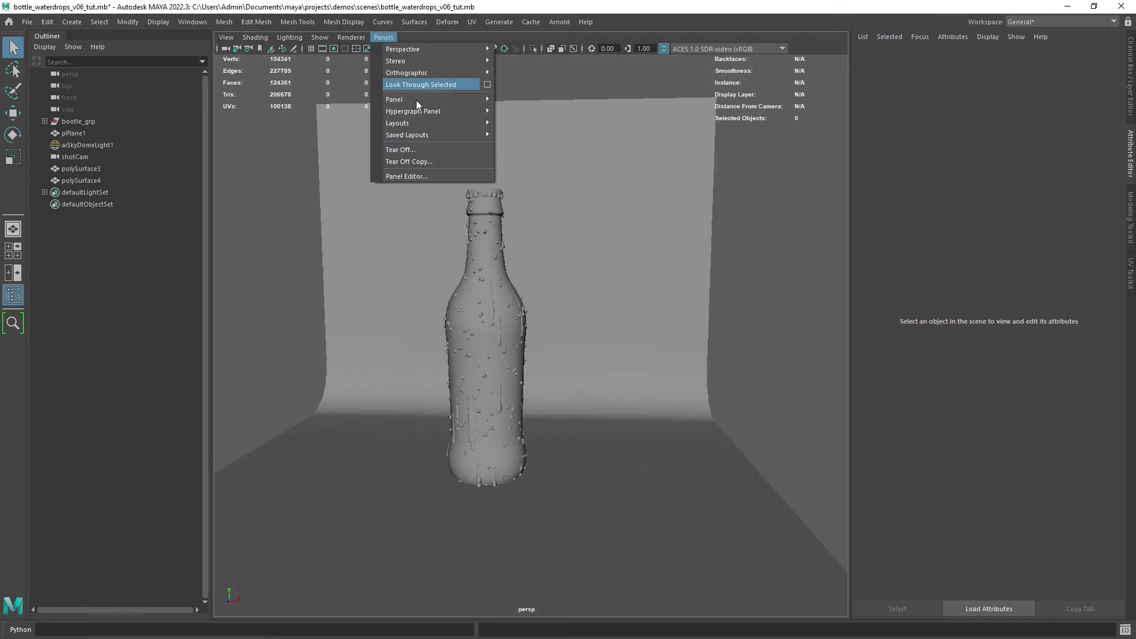
mouse_move(467, 129)
click(529, 139)
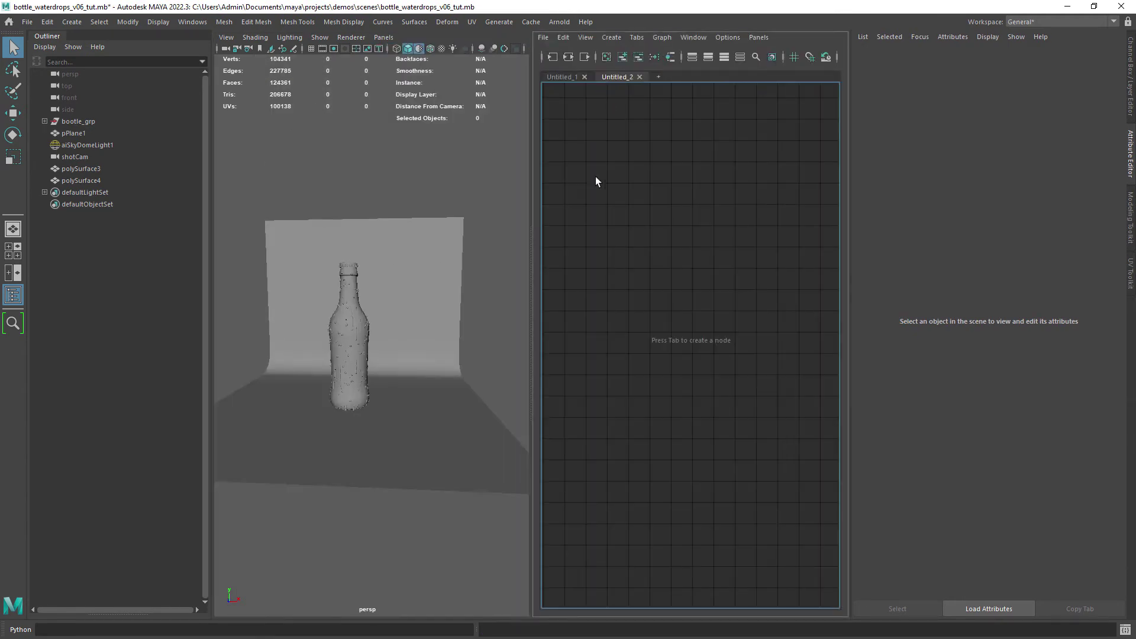
click(1127, 172)
click(896, 36)
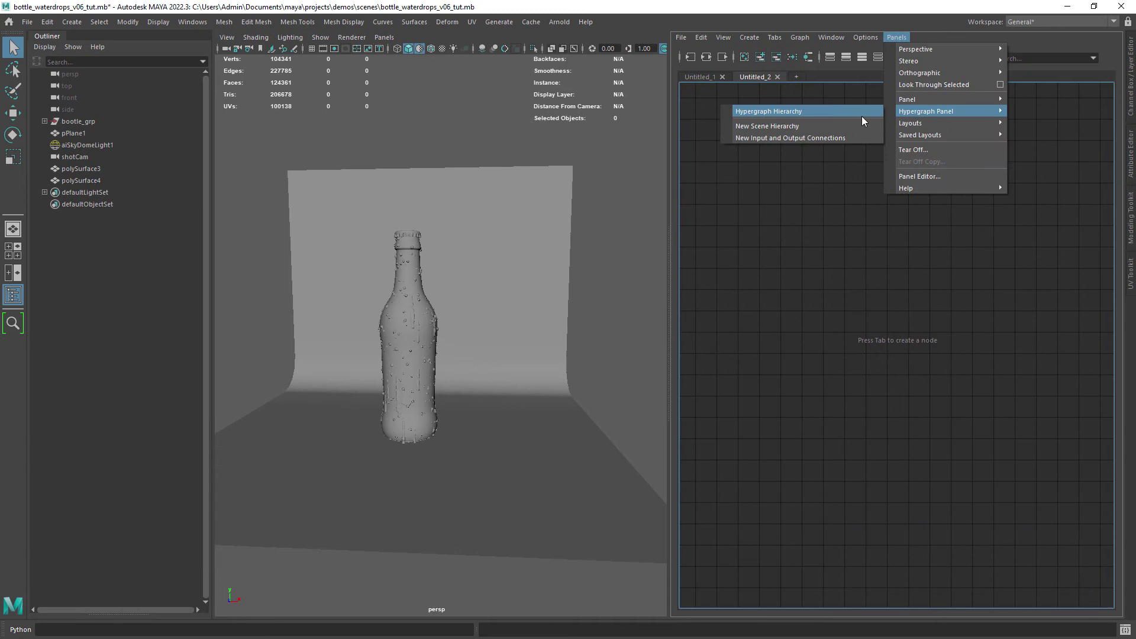
mouse_move(911, 99)
click(806, 188)
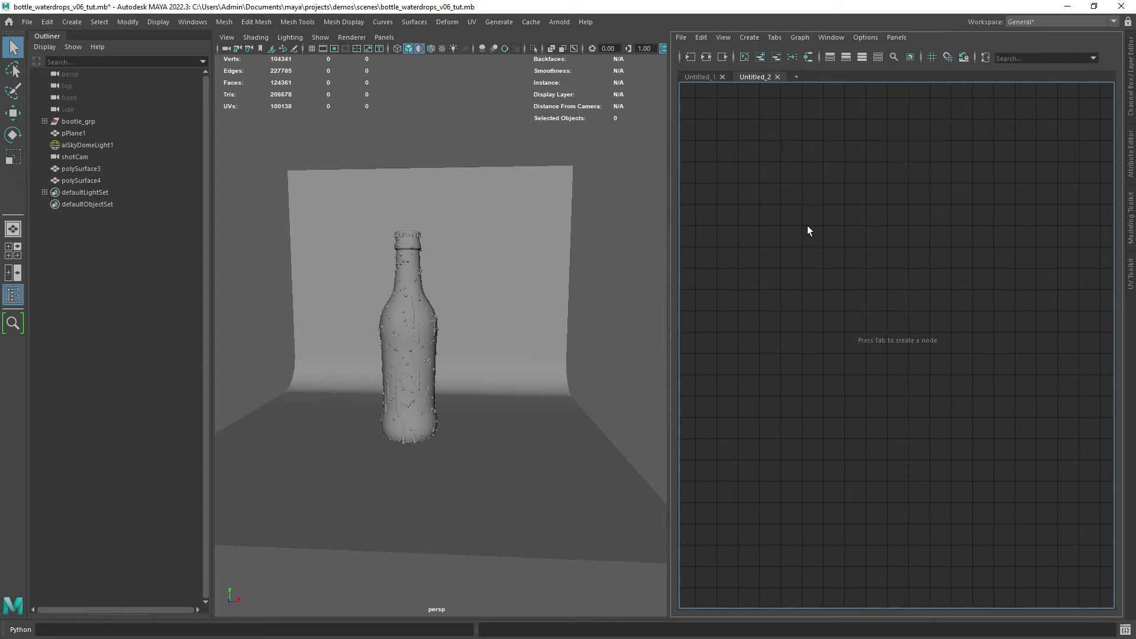
Import liquid_shader.mb from the project's data folder into the Hypershade.
click(681, 38)
click(700, 58)
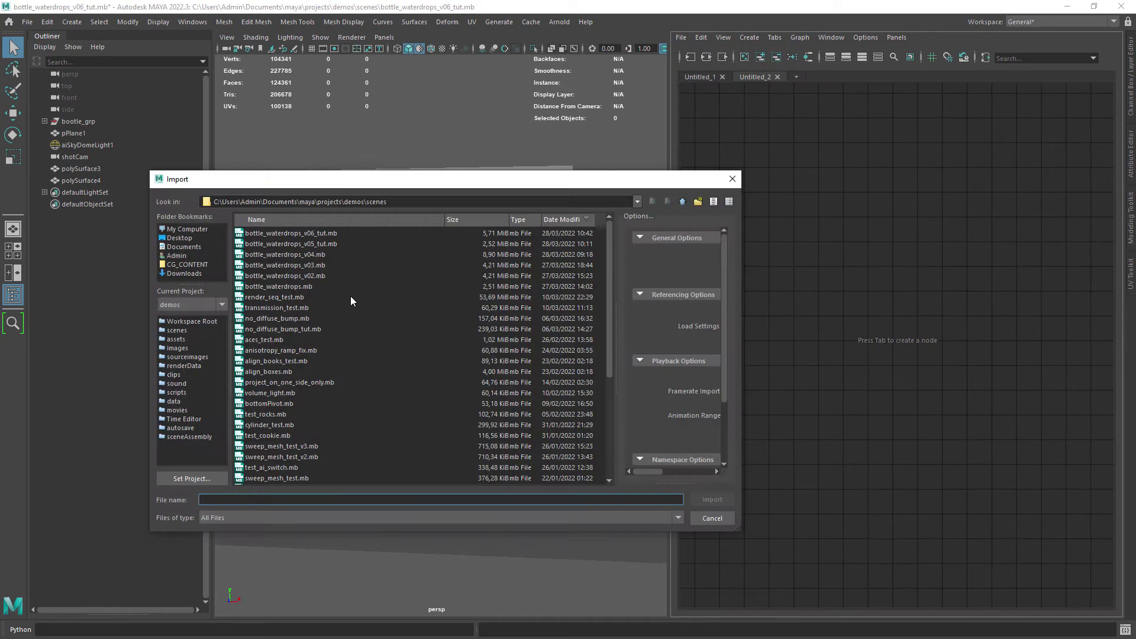
click(175, 401)
click(299, 234)
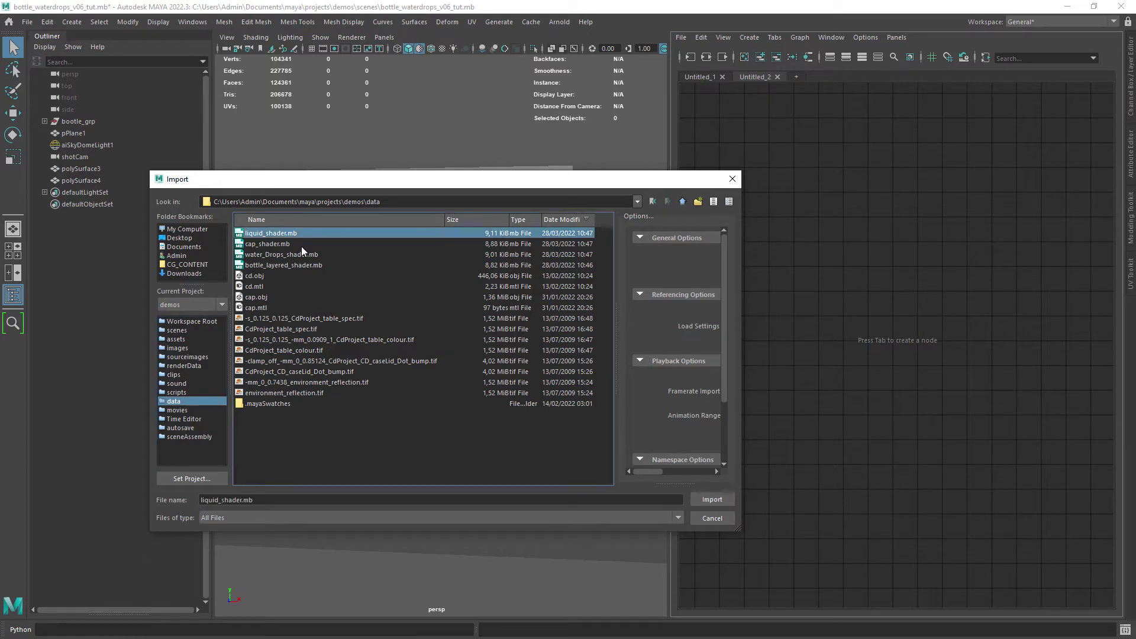
click(711, 499)
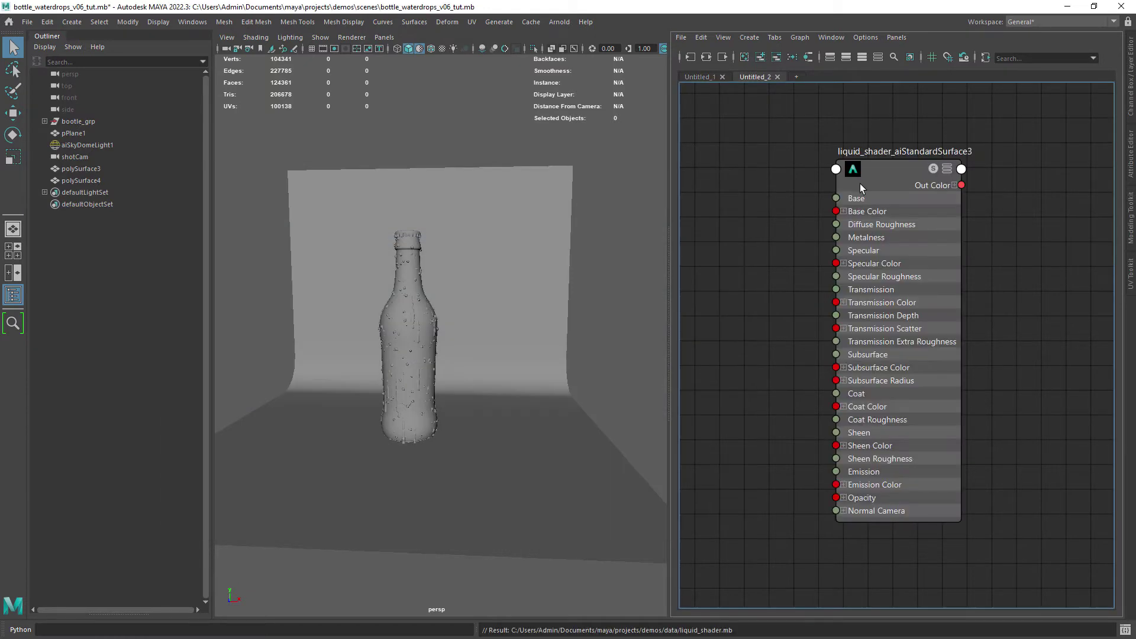
Examine the imported liquid shader's specular and transmission attributes, including roughness, colour, depth and dielectric priority.
click(1129, 162)
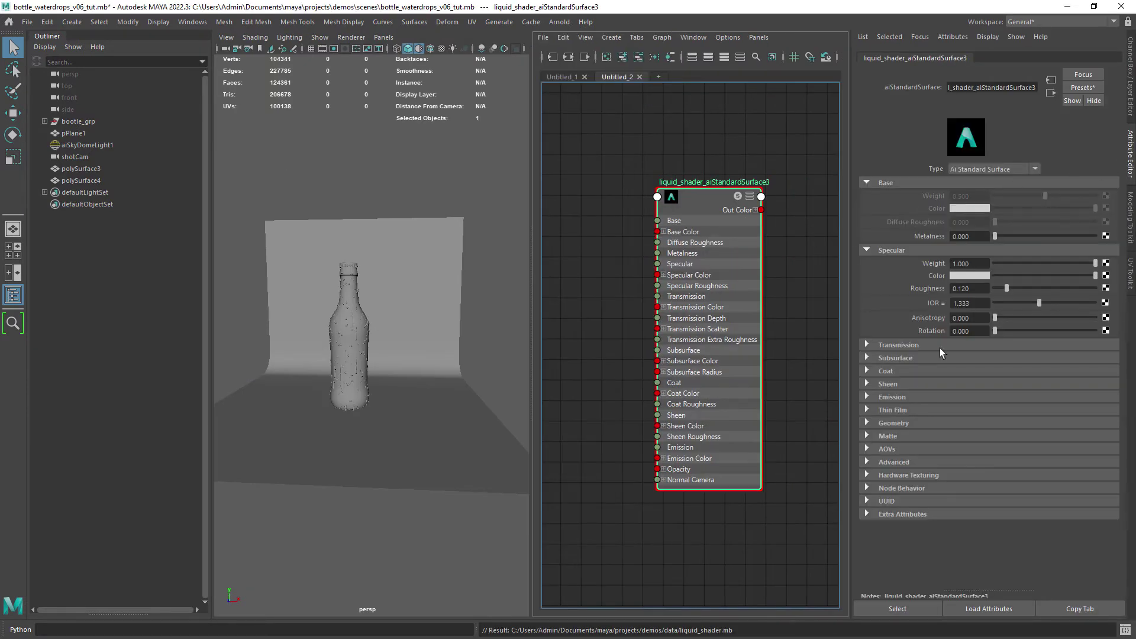
click(961, 264)
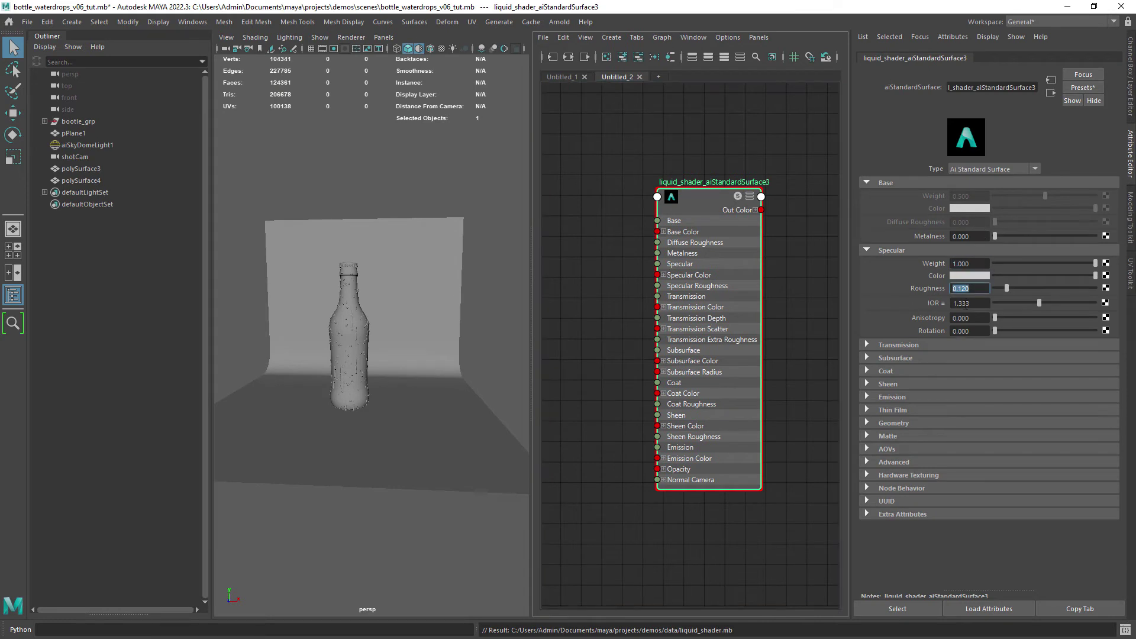
click(905, 345)
click(895, 360)
click(972, 371)
click(903, 388)
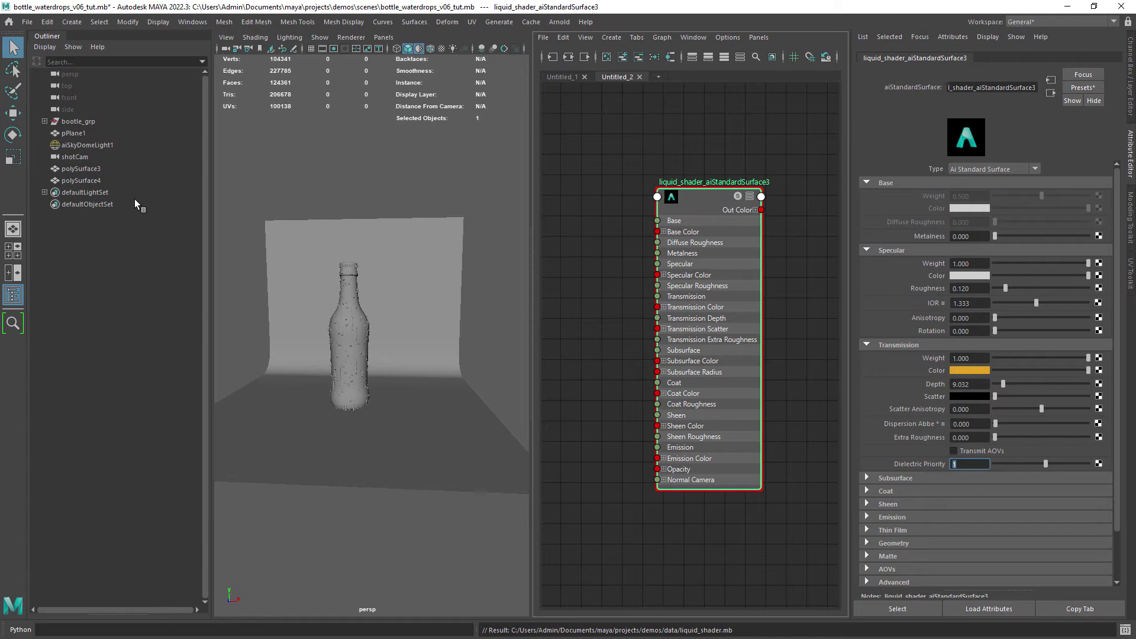
Hide polySurface3, polySurface4, cap_geo and bottle_geo so that only the liquid and backdrop remain shown.
click(45, 121)
drag(81, 133, 91, 159)
ctrl+click(82, 216)
right_drag(349, 300, 377, 619)
click(384, 532)
drag(81, 204, 81, 216)
key(ctrl+h)
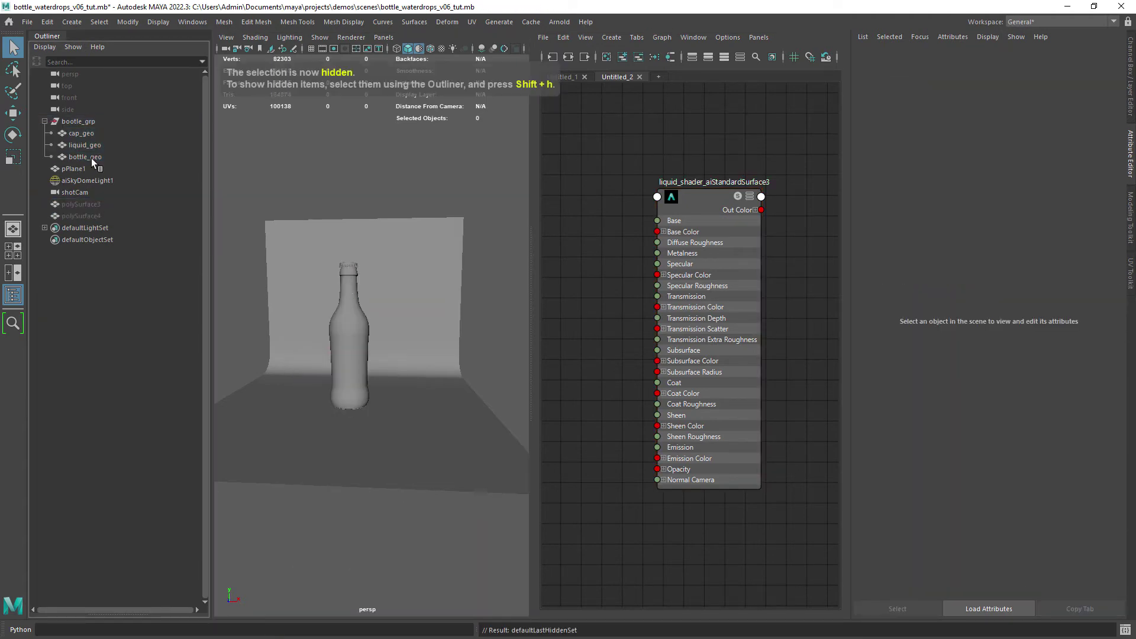
click(89, 158)
ctrl+click(83, 133)
key(ctrl+h)
Inspect the material settings of the backdrop plane.
click(414, 295)
click(988, 58)
click(905, 345)
alt+drag(423, 307, 445, 322)
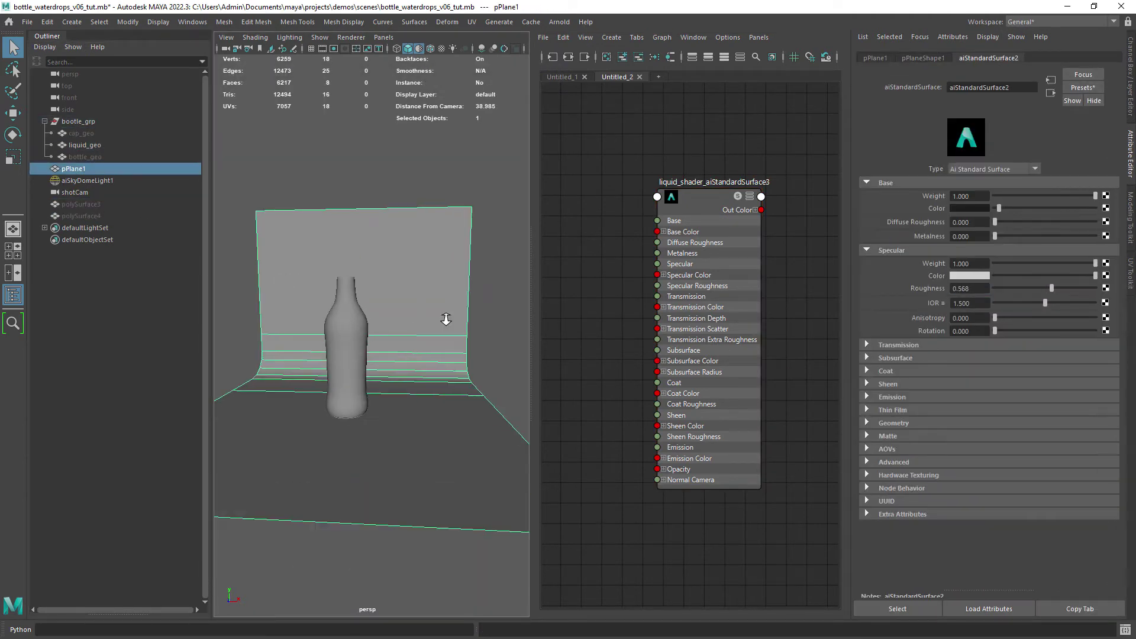
Look through shotCam in the viewport and start an Arnold RenderView render from shotCamShape.
click(383, 38)
click(520, 62)
click(559, 22)
click(592, 48)
click(94, 36)
click(90, 47)
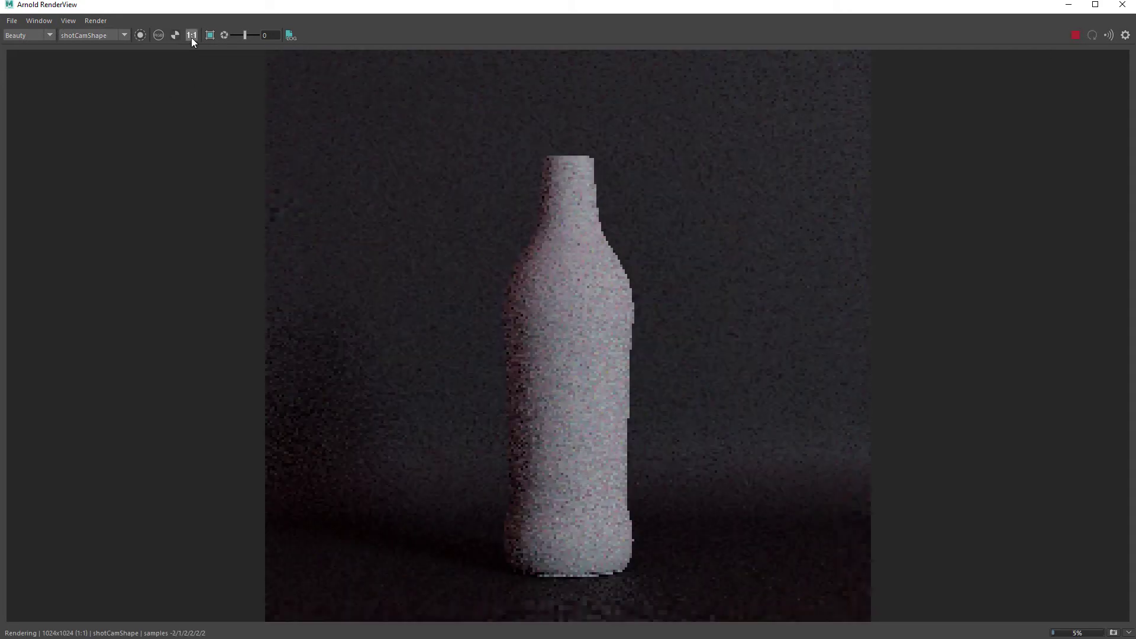
Assign liquid_shader_aiStandardSurface3 to liquid_geo and check the result in the render view.
drag(1053, 6, 401, 423)
click(372, 320)
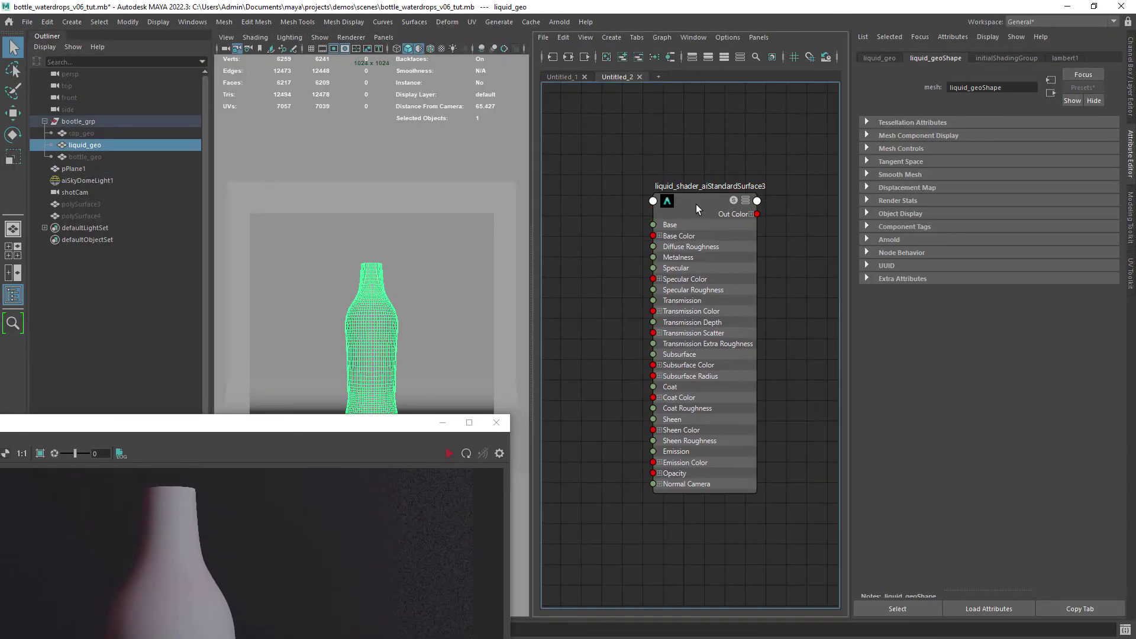
right_drag(696, 204, 695, 173)
drag(401, 418, 580, 120)
click(629, 148)
middle_drag(343, 345, 347, 264)
click(620, 119)
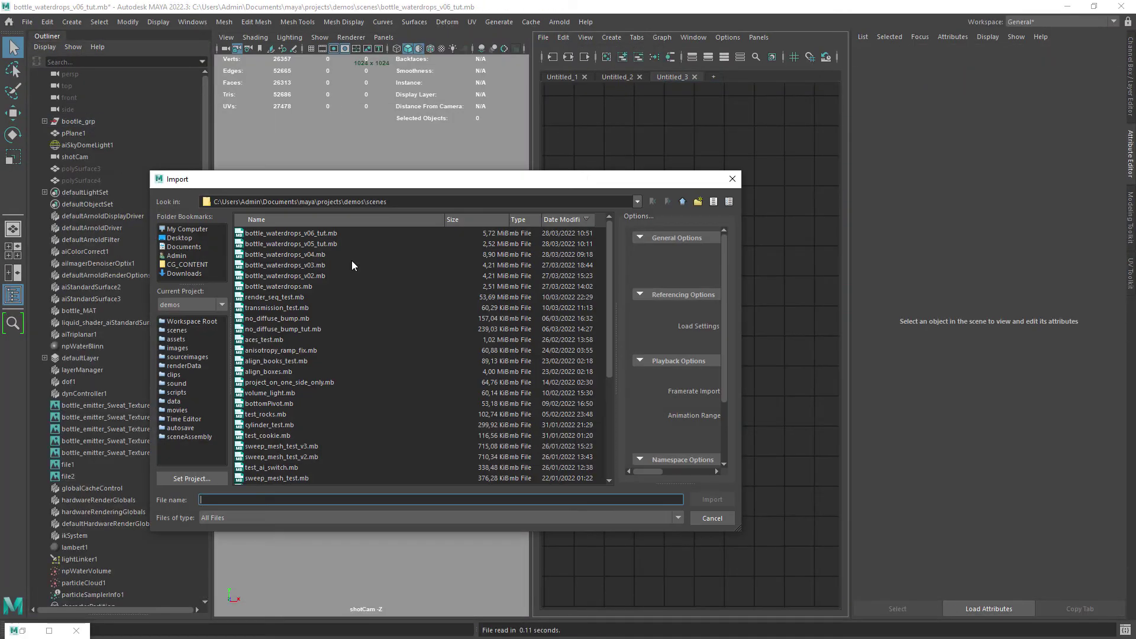
Import bottle_layered_shader.mb from the data folder and filter the Outliner by "bottle".
click(189, 386)
click(715, 515)
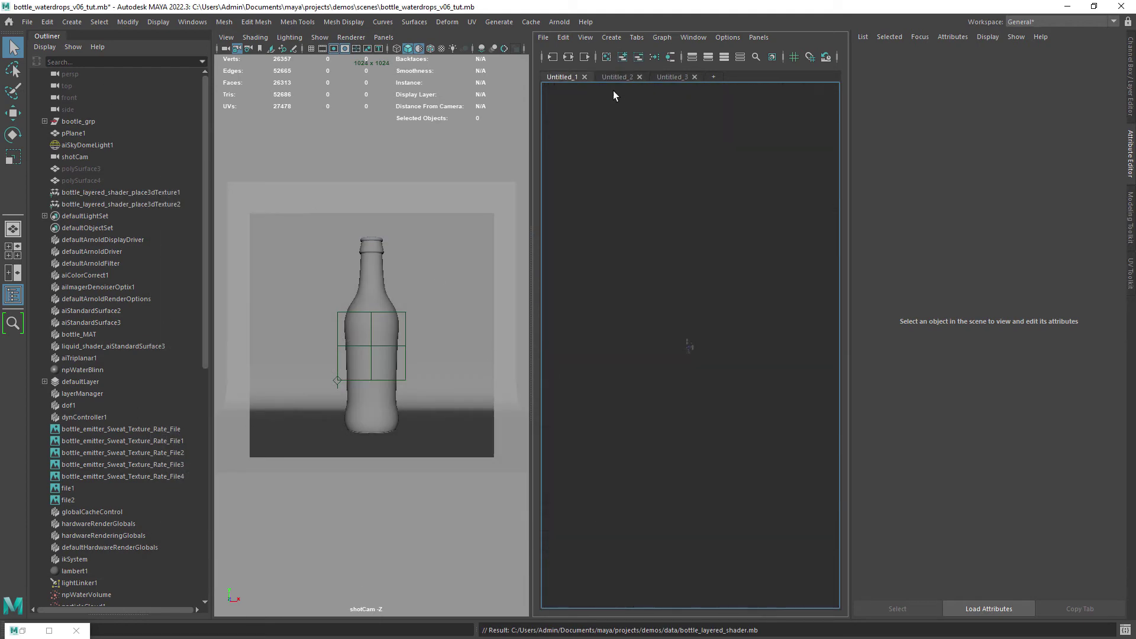
click(136, 61)
text(bottle)
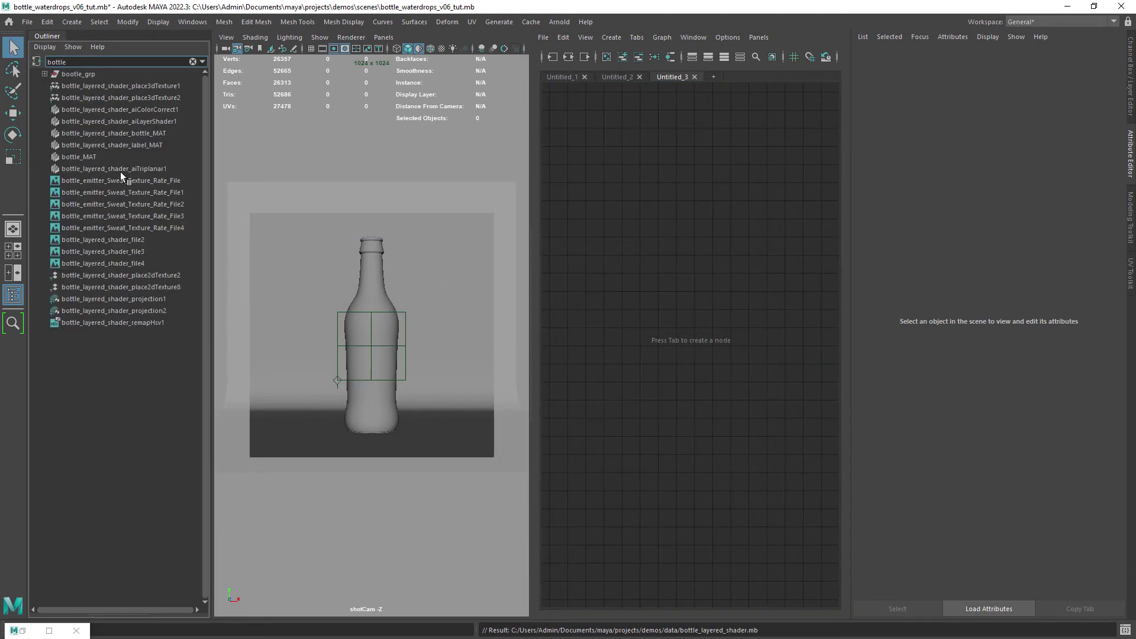
Graph bottle_layered_shader_aiLayerShader1 with its input and output connections in the Hypershade.
middle_drag(120, 172, 698, 266)
click(568, 58)
click(701, 254)
click(568, 58)
click(731, 300)
click(568, 58)
scroll(733, 308, up, 4)
click(733, 299)
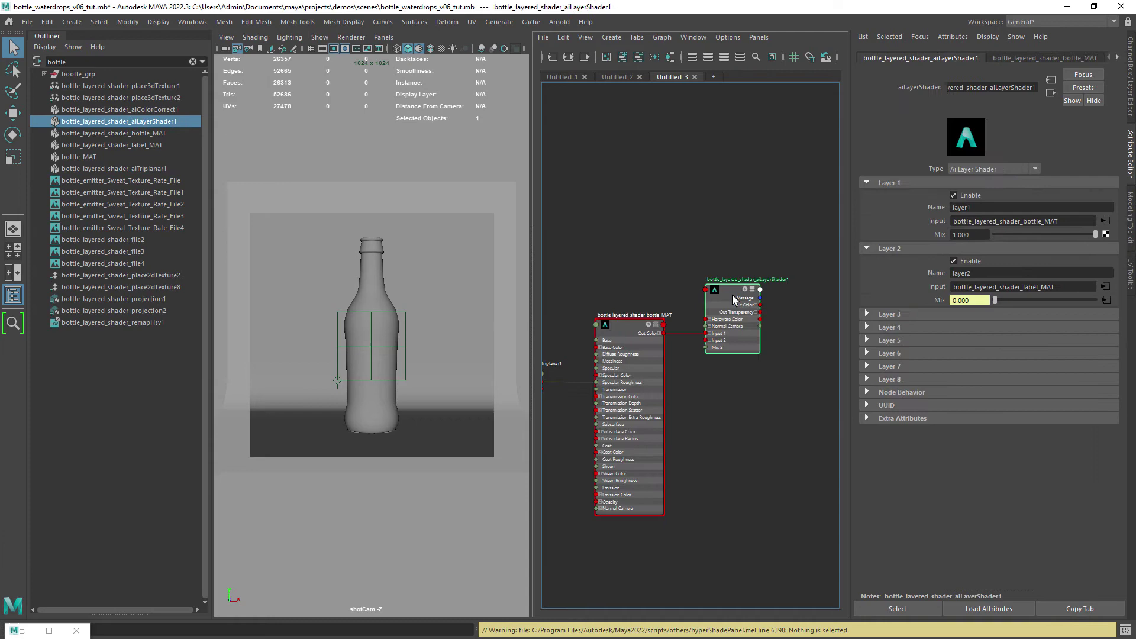
key(a)
alt+right_drag(782, 299, 737, 468)
Clear the Outliner name filter and select bottle_layered_shader_place3dTexture1.
middle_drag(739, 239, 392, 331)
double_click(74, 63)
key(BackSpace)
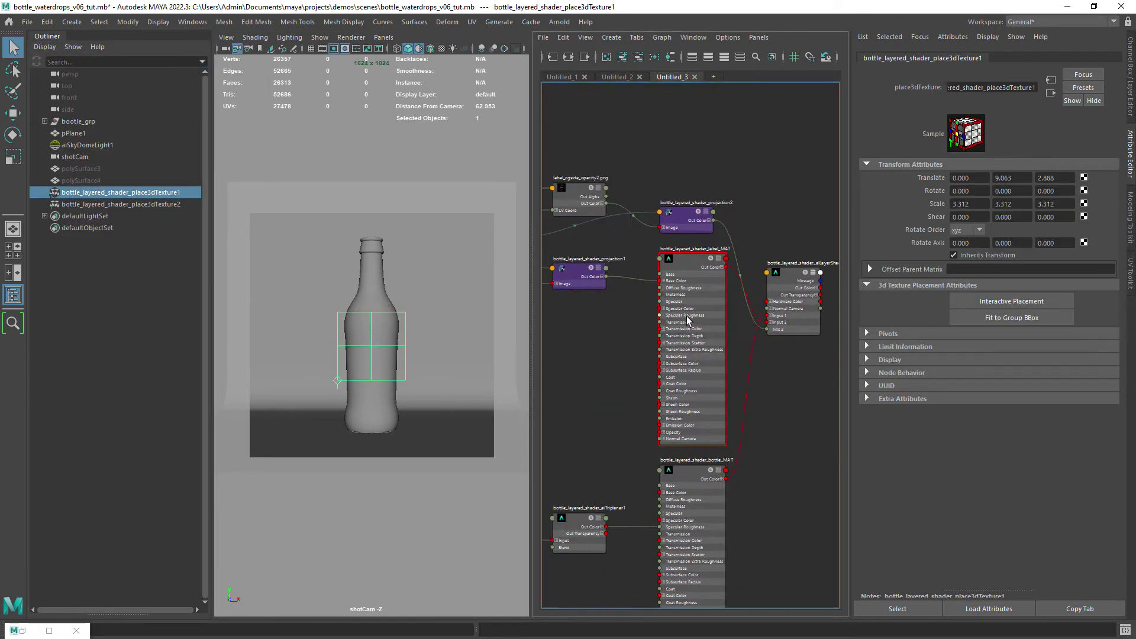
Reopen the Arnold RenderView and assign bottle_layered_shader_aiLayerShader1 to bottle_geo.
click(559, 22)
click(577, 35)
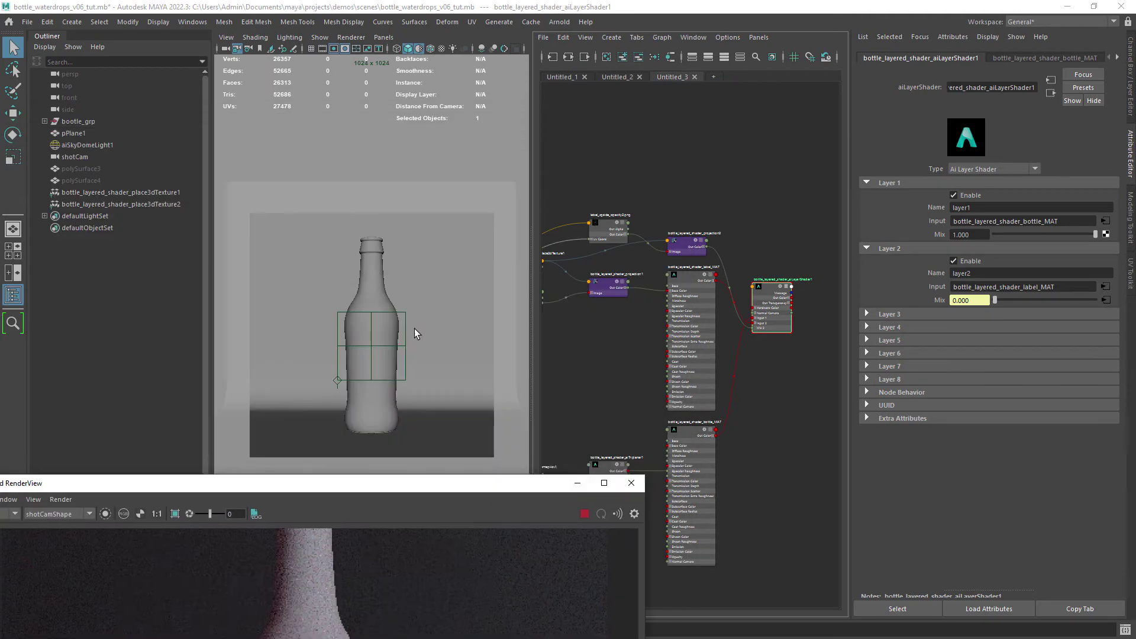
click(414, 329)
right_click(667, 256)
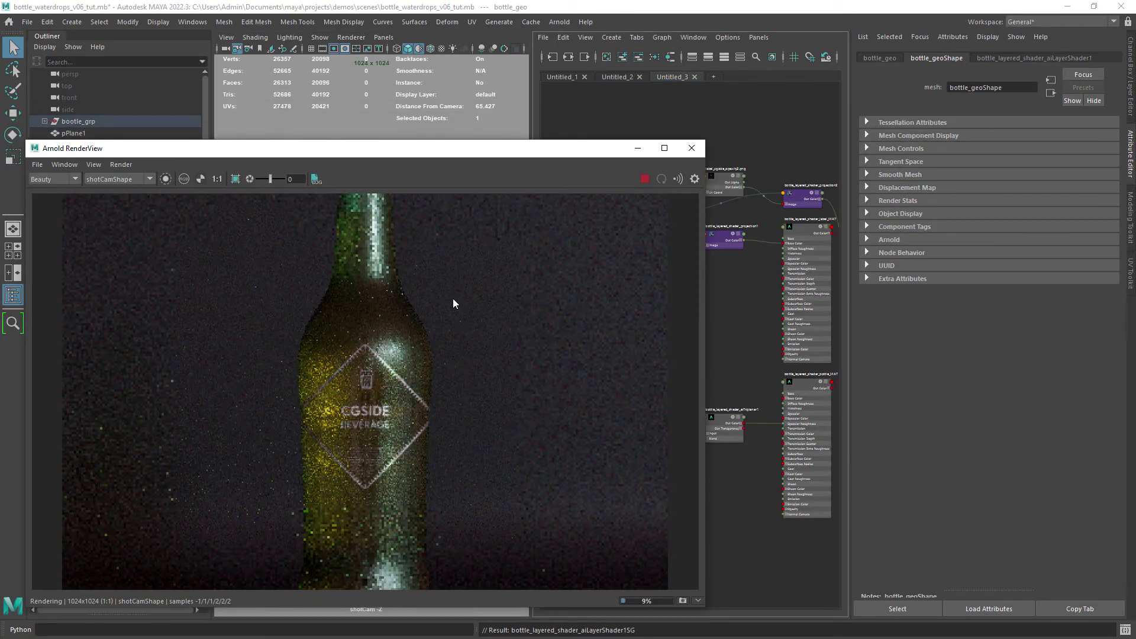
drag(594, 148, 433, 160)
scroll(806, 330, down, 7)
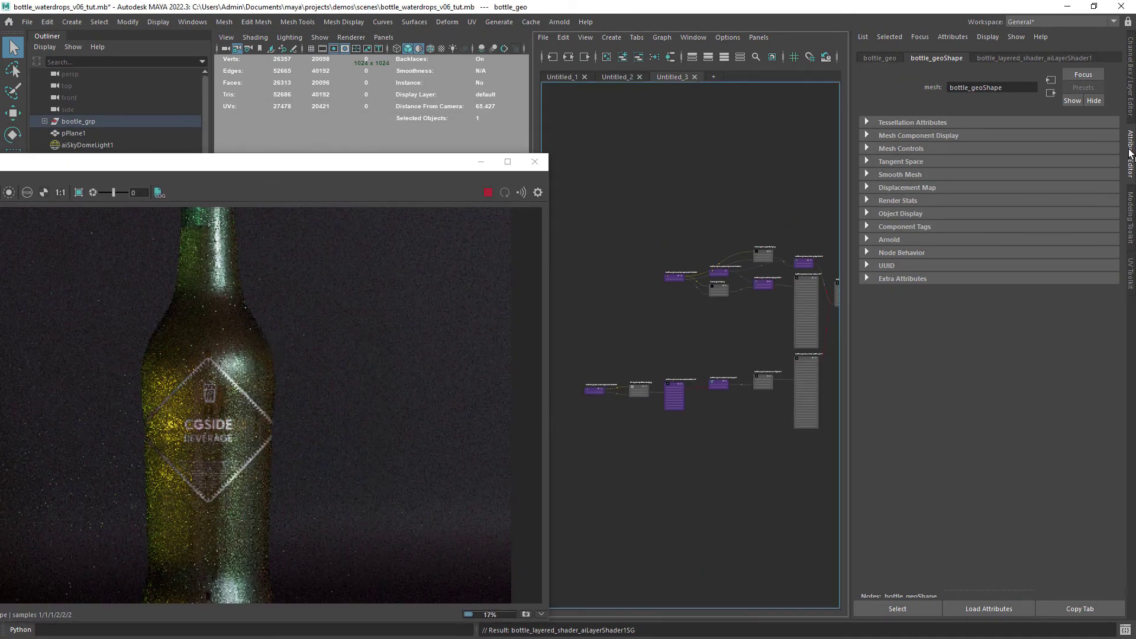
Make room for the bottle shader network and isolate the selected shading node in the Arnold render.
click(1130, 152)
scroll(793, 339, up, 8)
drag(342, 165, 458, 144)
scroll(781, 266, up, 4)
drag(720, 237, 721, 183)
scroll(781, 237, down, 2)
alt+middle_drag(798, 243, 739, 118)
scroll(869, 378, up, 1)
alt+middle_drag(751, 331, 971, 278)
click(810, 362)
click(120, 170)
Preview the colour correction and roughness texture nodes in isolation, ending with the bottle_layered_shader_bottle_MAT material.
click(1063, 355)
scroll(935, 385, down, 4)
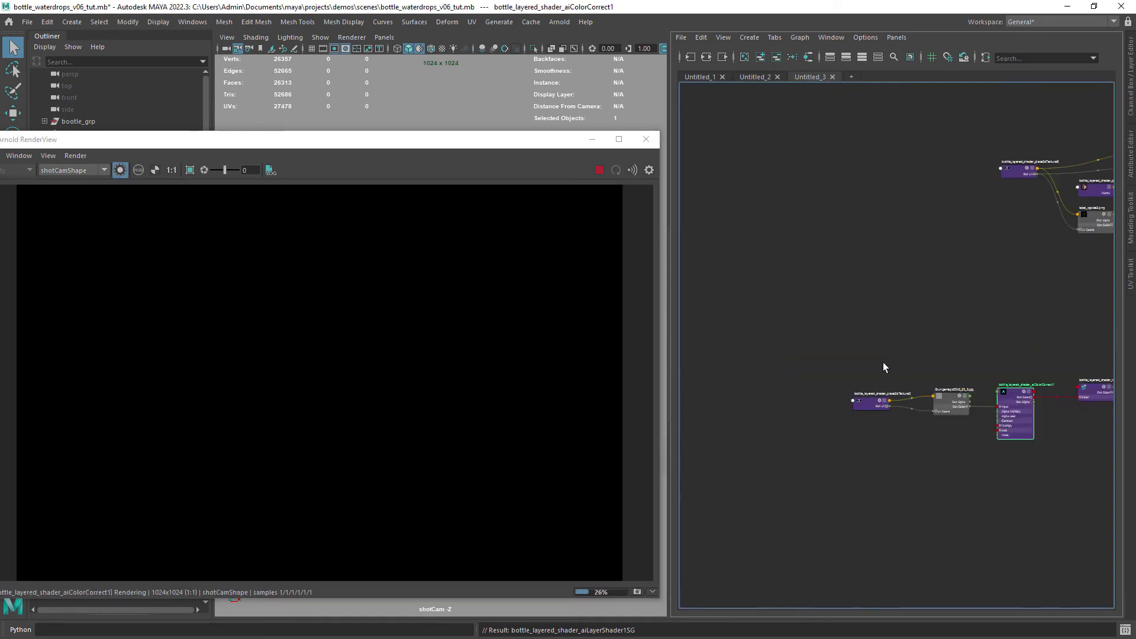
alt+middle_drag(882, 362, 675, 331)
click(875, 352)
scroll(704, 362, up, 4)
alt+middle_drag(1089, 334, 628, 367)
click(855, 326)
click(1130, 153)
double_click(1005, 235)
scroll(729, 345, up, 4)
click(776, 196)
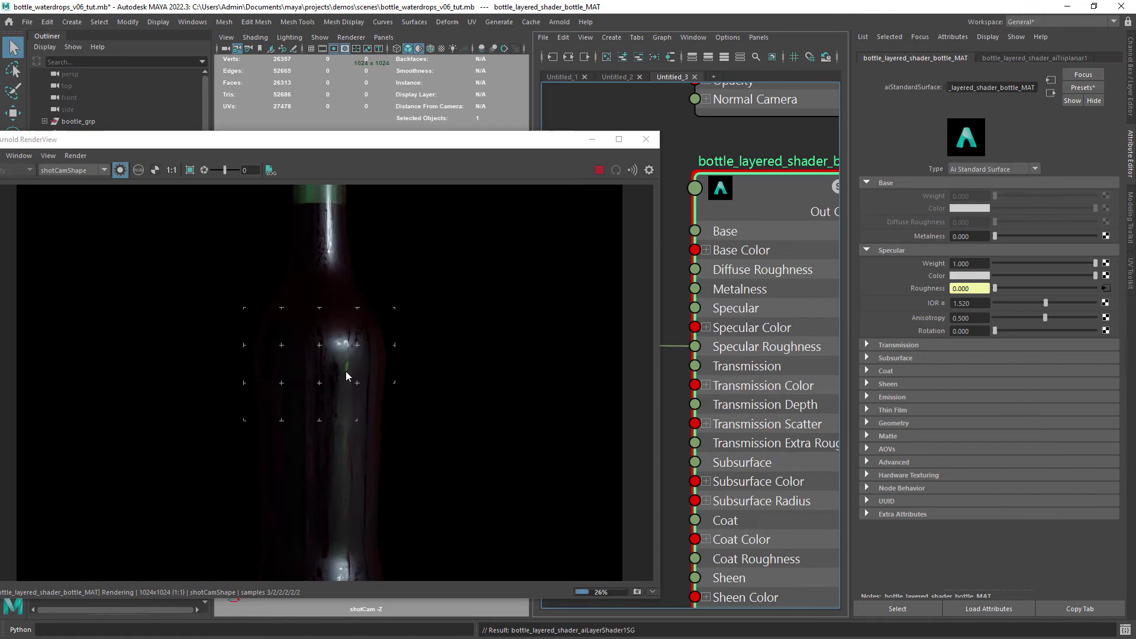
Preview the label_MAT material and its label_cgside2.png texture in isolation.
scroll(776, 305, down, 5)
alt+middle_drag(773, 260, 740, 335)
scroll(740, 319, up, 2)
alt+middle_drag(723, 278, 798, 379)
click(805, 288)
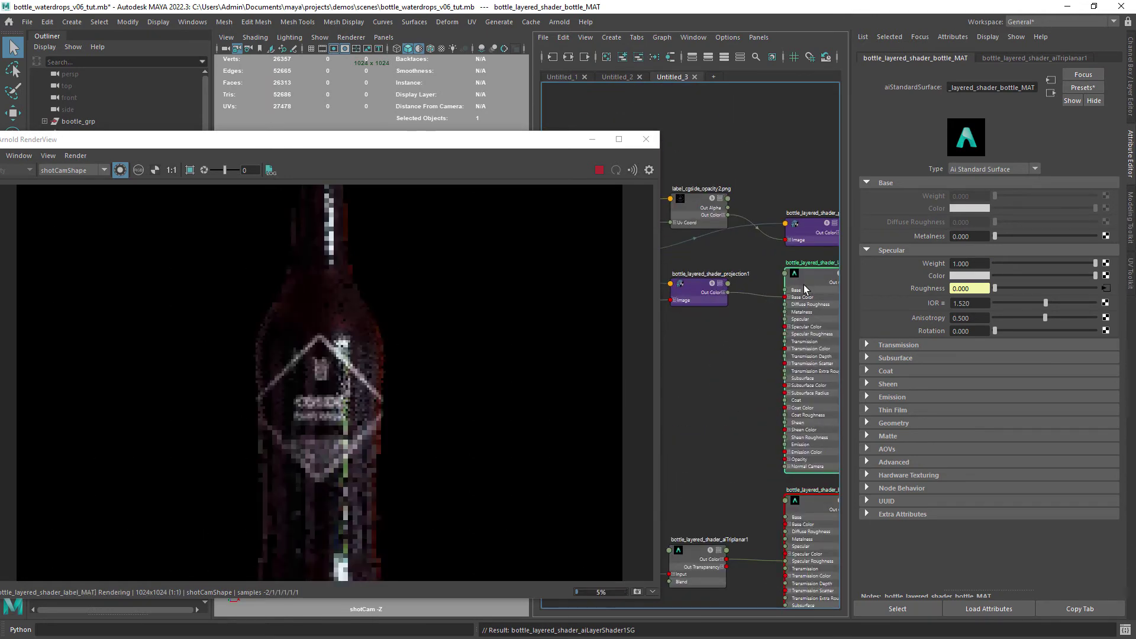
alt+middle_drag(698, 341, 865, 374)
click(738, 290)
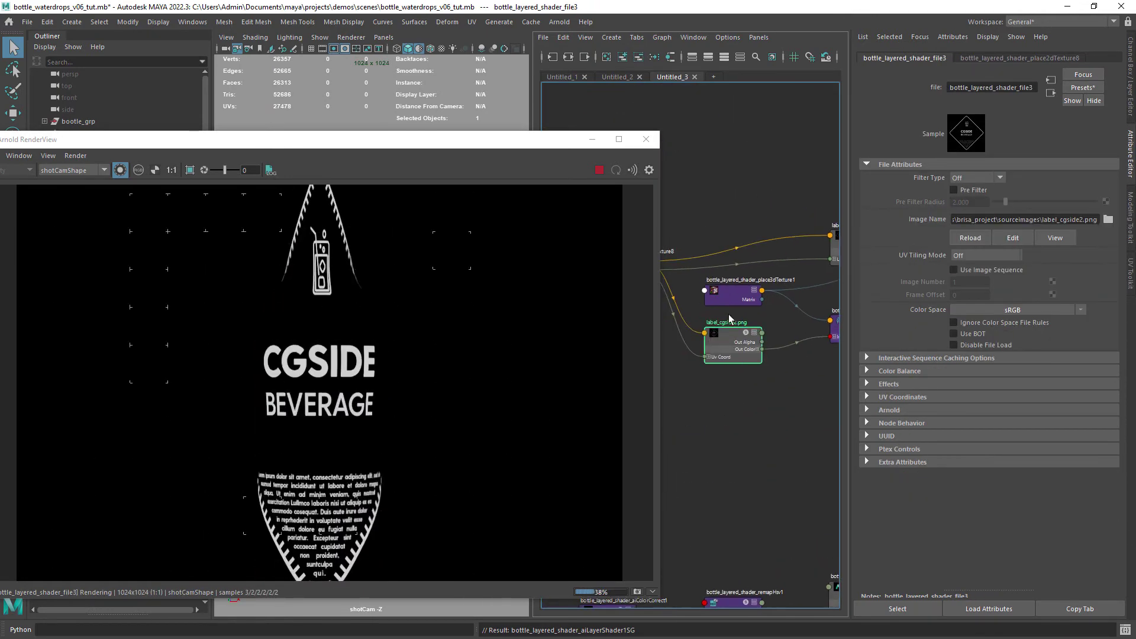
Follow the label texture connections through to the layer shader and examine its two layers.
drag(494, 134, 394, 186)
alt+middle_drag(787, 379, 664, 386)
click(726, 335)
click(966, 211)
click(967, 236)
alt+middle_drag(819, 355, 544, 313)
click(697, 302)
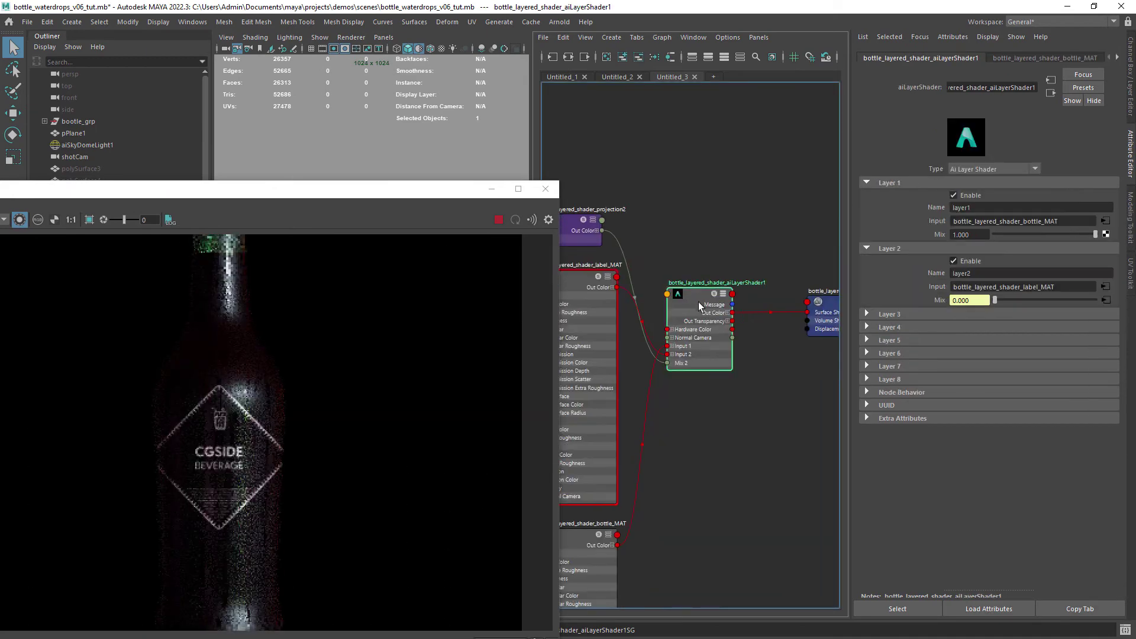
Toggle the layer shader's label layer, Layer 2, off and back on to compare the render, and stop rendering.
click(968, 261)
click(968, 261)
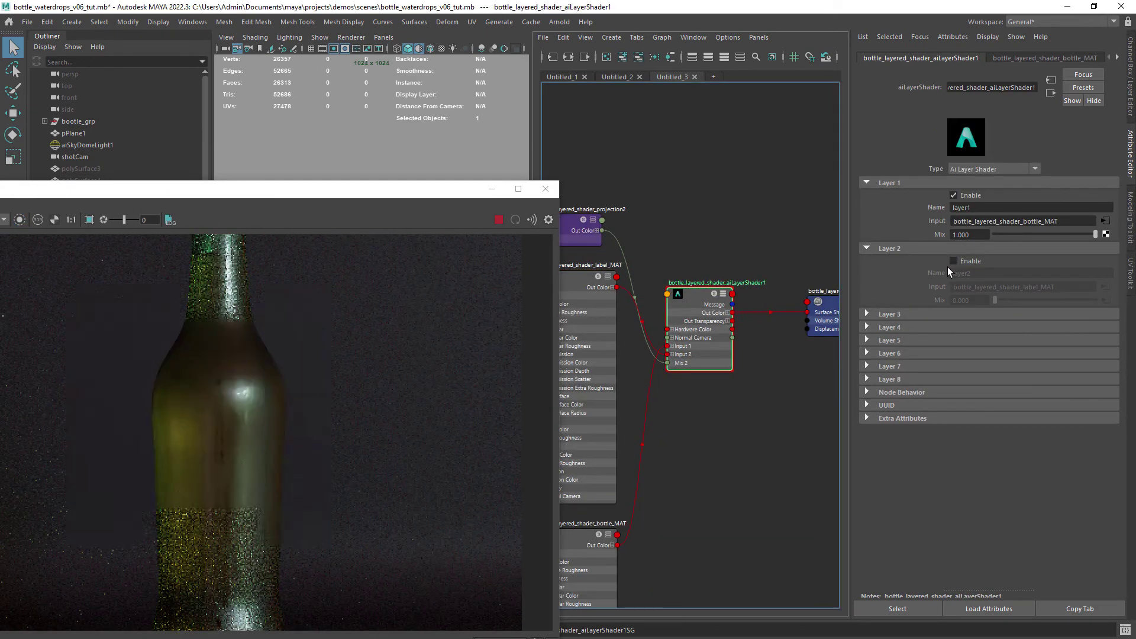
click(499, 219)
drag(456, 190, 330, 371)
Examine the transmission weight, colour and depth of bottle_layered_shader_bottle_MAT.
scroll(700, 373, up, 2)
alt+middle_drag(700, 373, 652, 215)
click(634, 420)
click(900, 345)
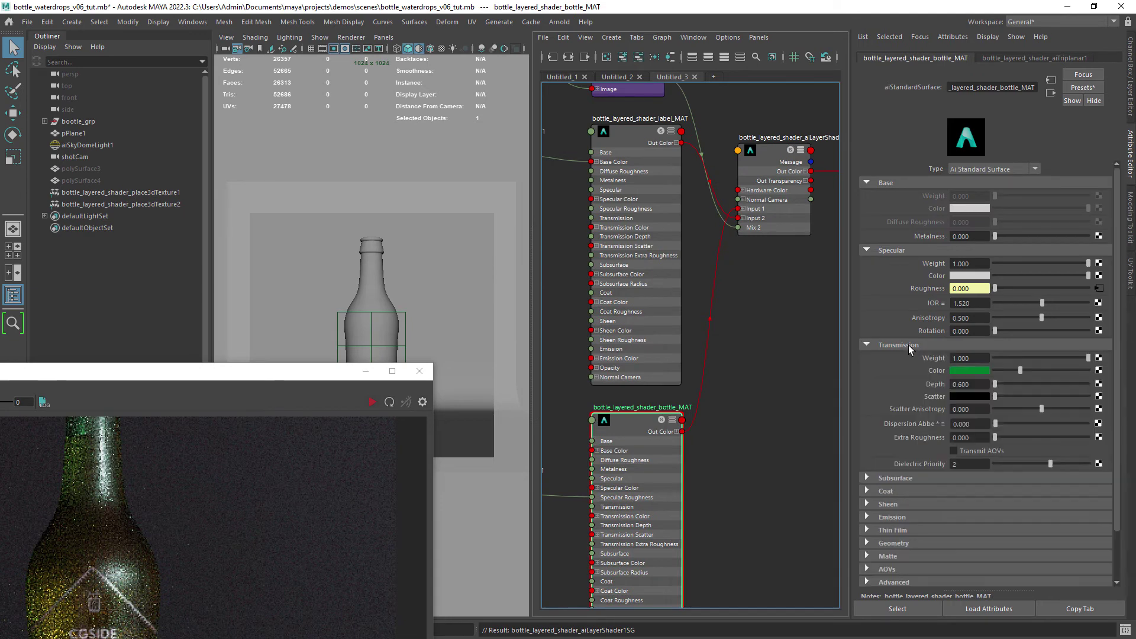
click(976, 358)
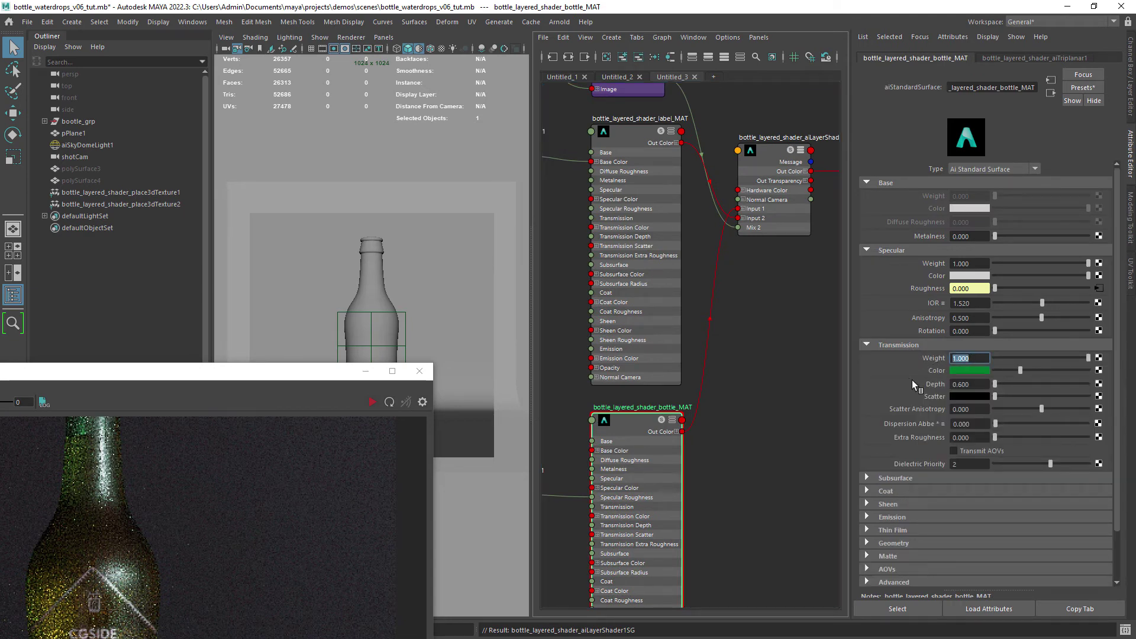
click(974, 371)
Compare the dielectric priority of the liquid_geo material with that of the bottle_geo material in the layer shader.
click(45, 121)
click(85, 146)
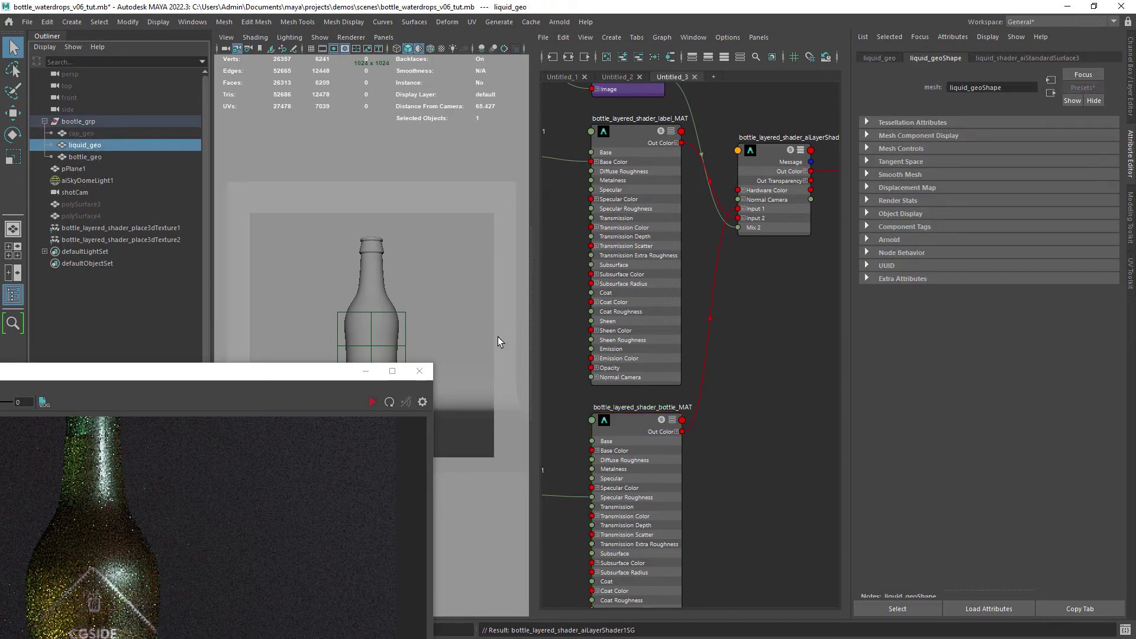
click(1001, 58)
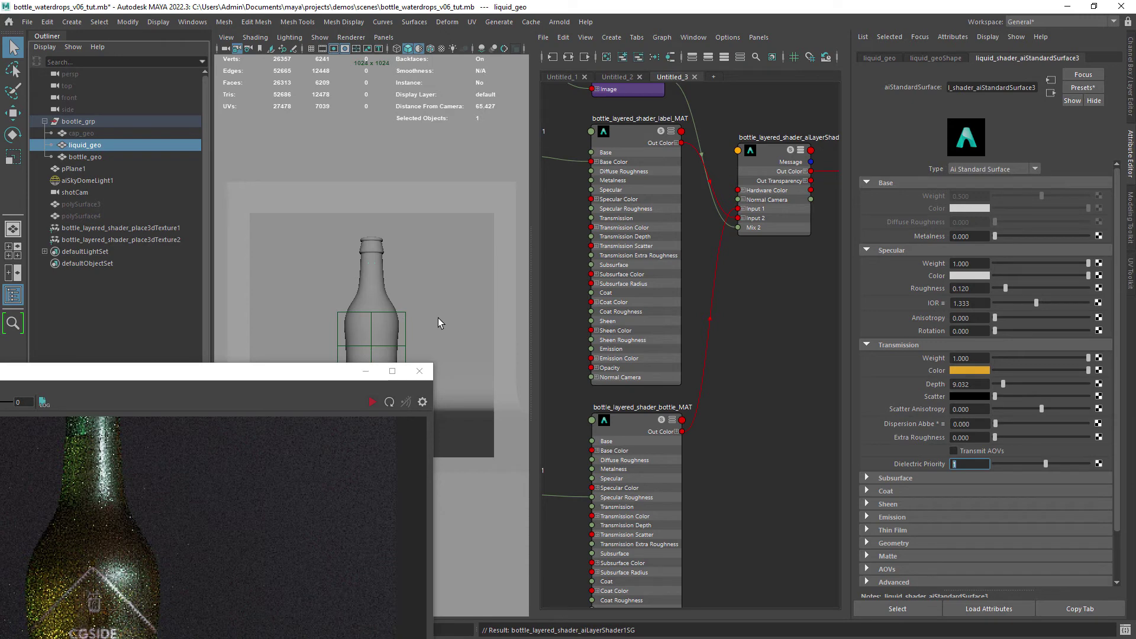
click(85, 156)
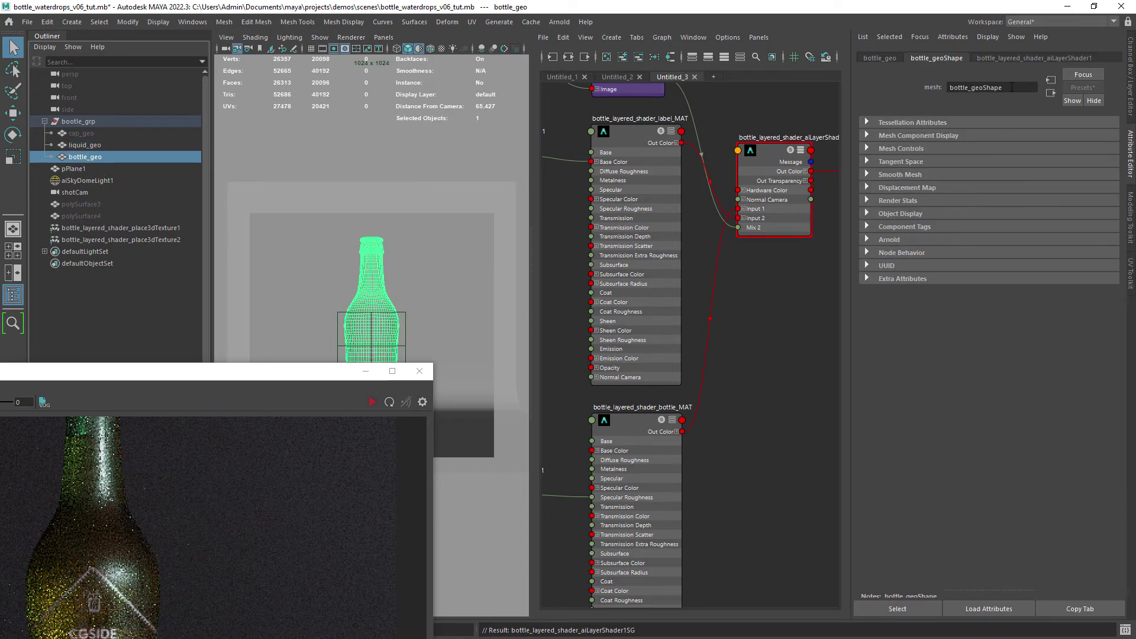
click(1033, 58)
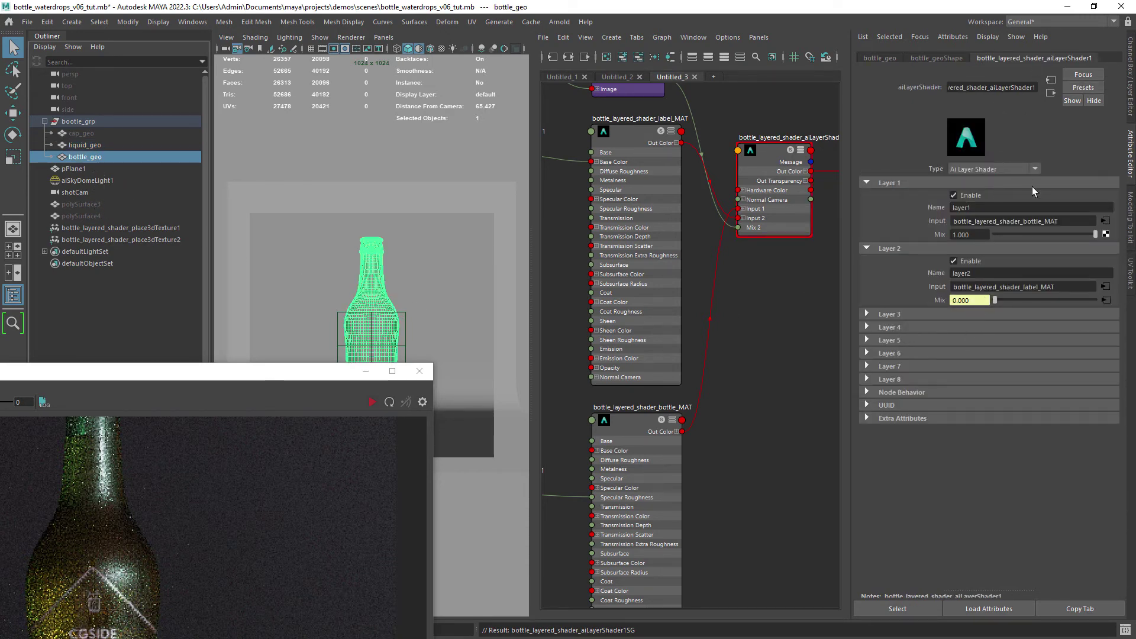
click(1105, 222)
click(959, 466)
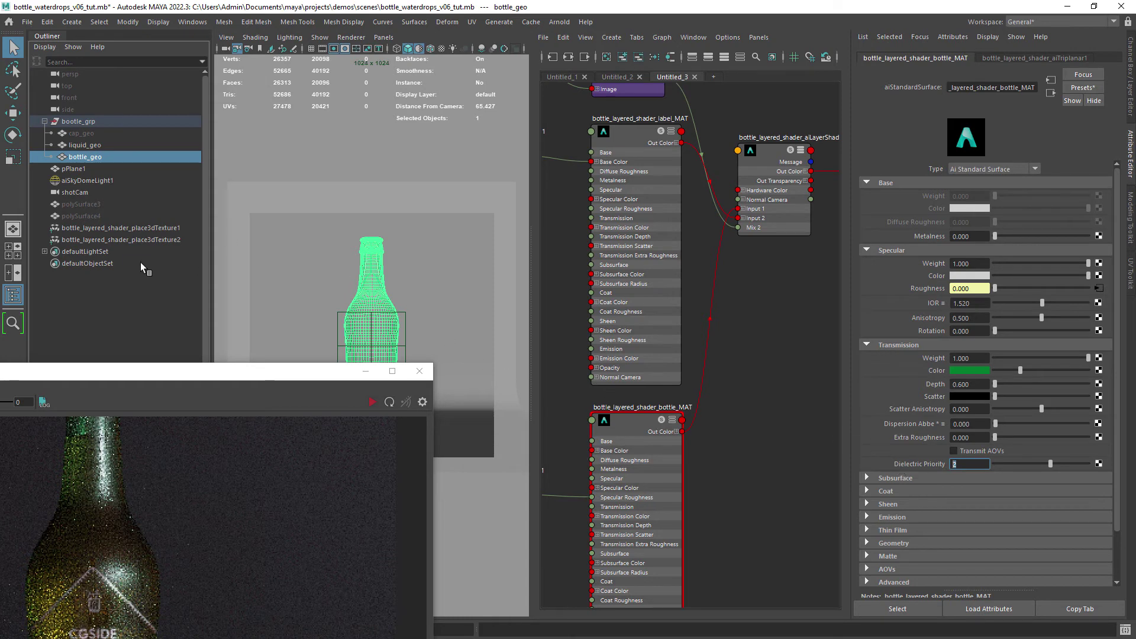
Import cap_shader.mb from the project's data folder and filter the Outliner by "cap" to find its nodes.
click(147, 179)
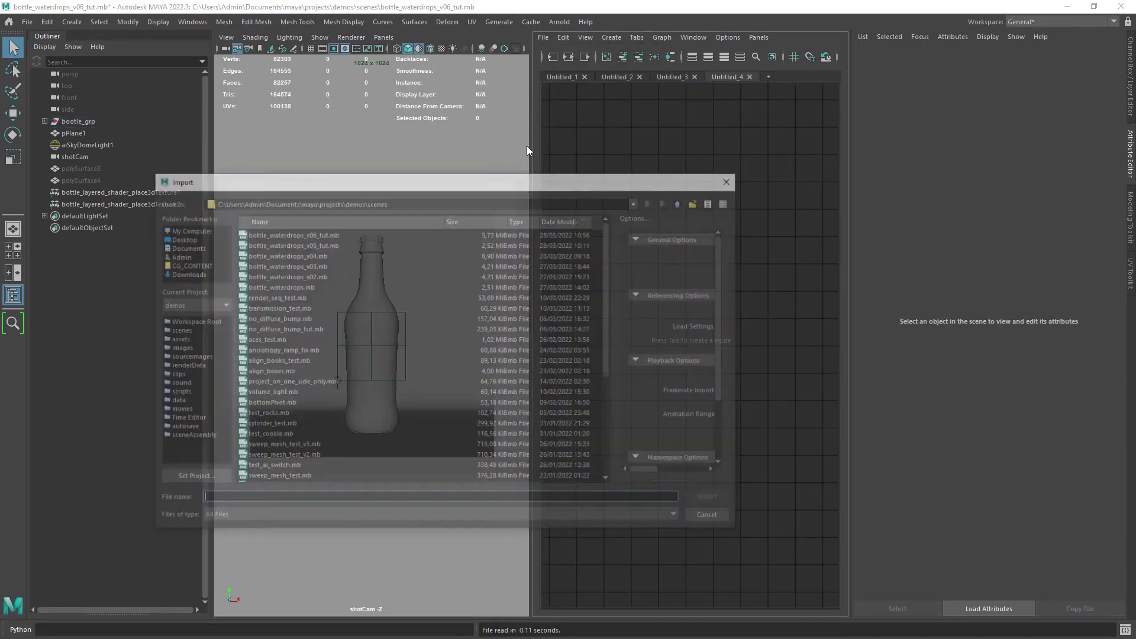
click(174, 401)
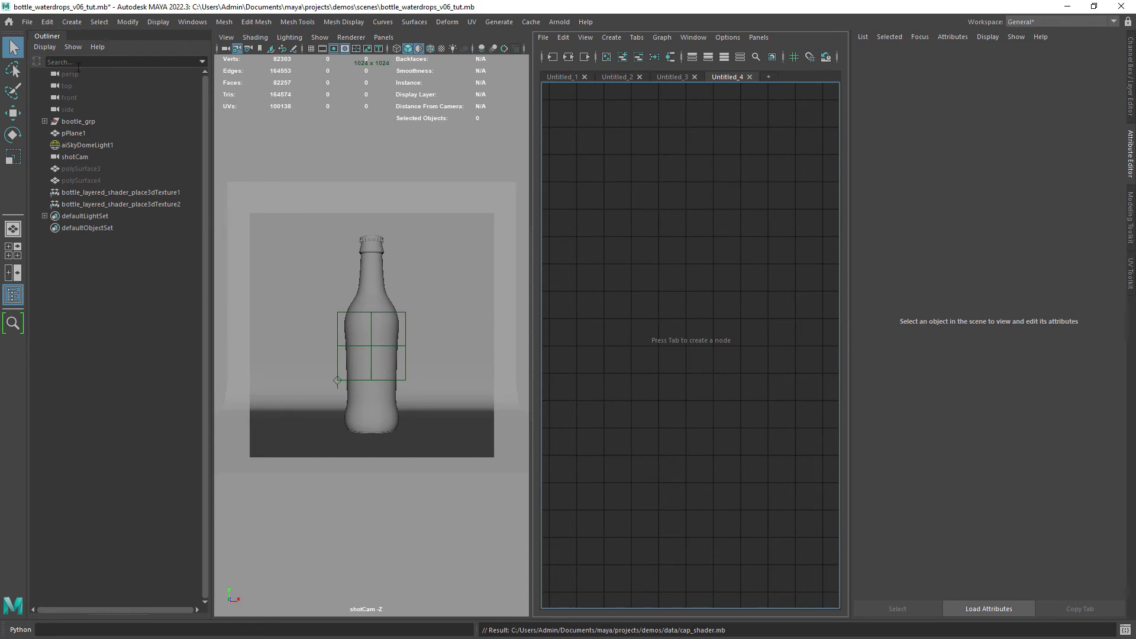
click(112, 62)
text(cap)
key(Return)
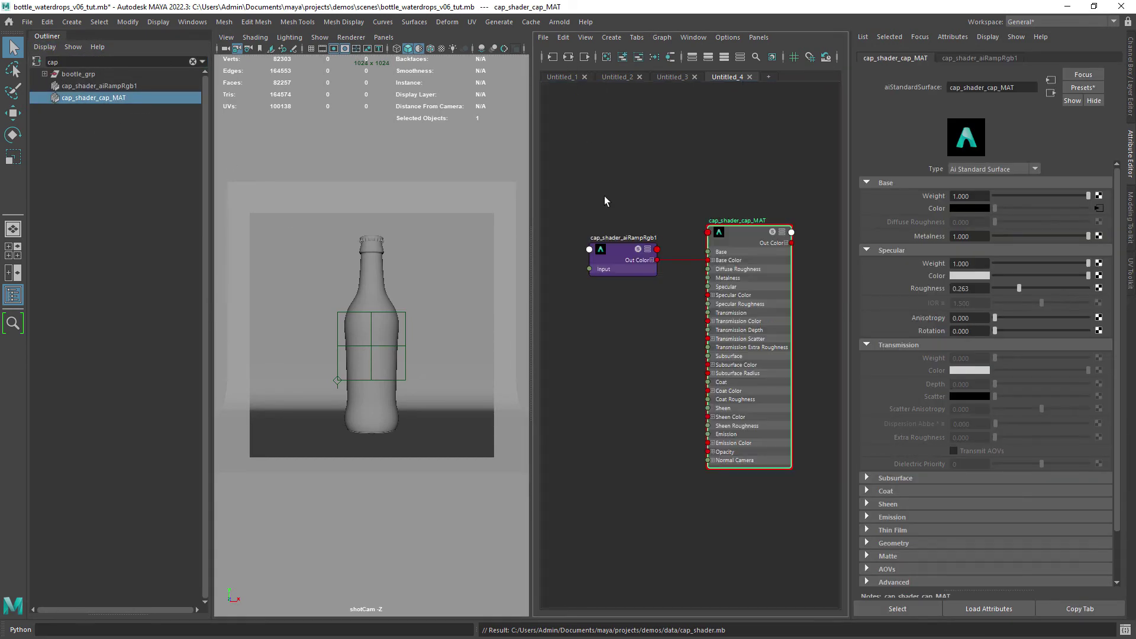
Try to apply cap_shader_cap_MAT to the cap, and examine its colour ramp, metalness and specular roughness.
click(634, 261)
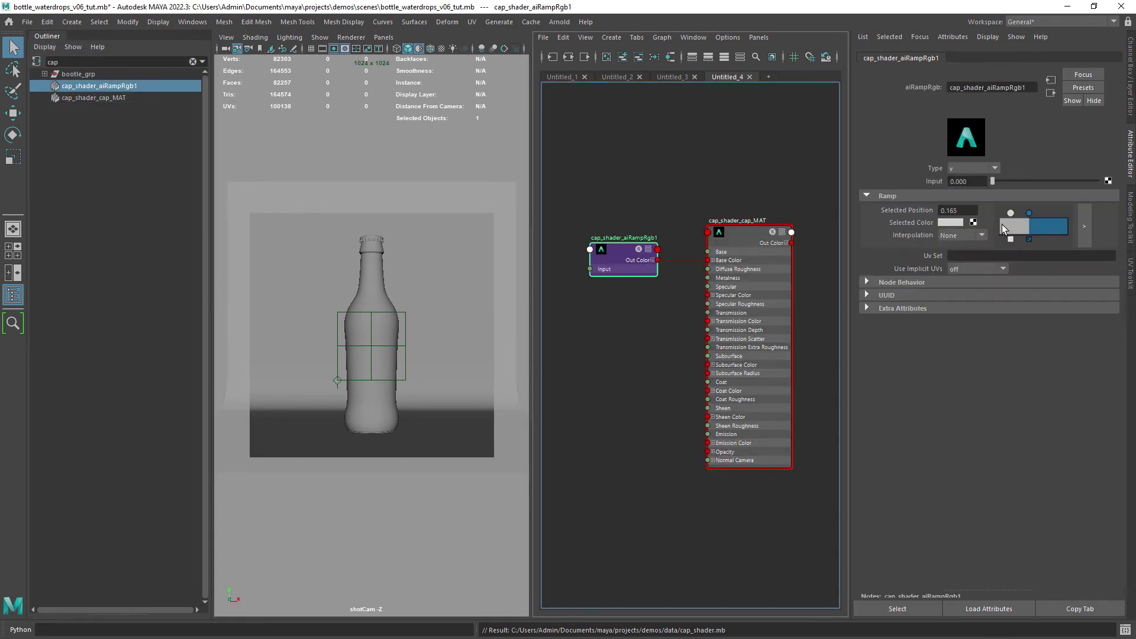
middle_drag(740, 242, 379, 236)
click(754, 233)
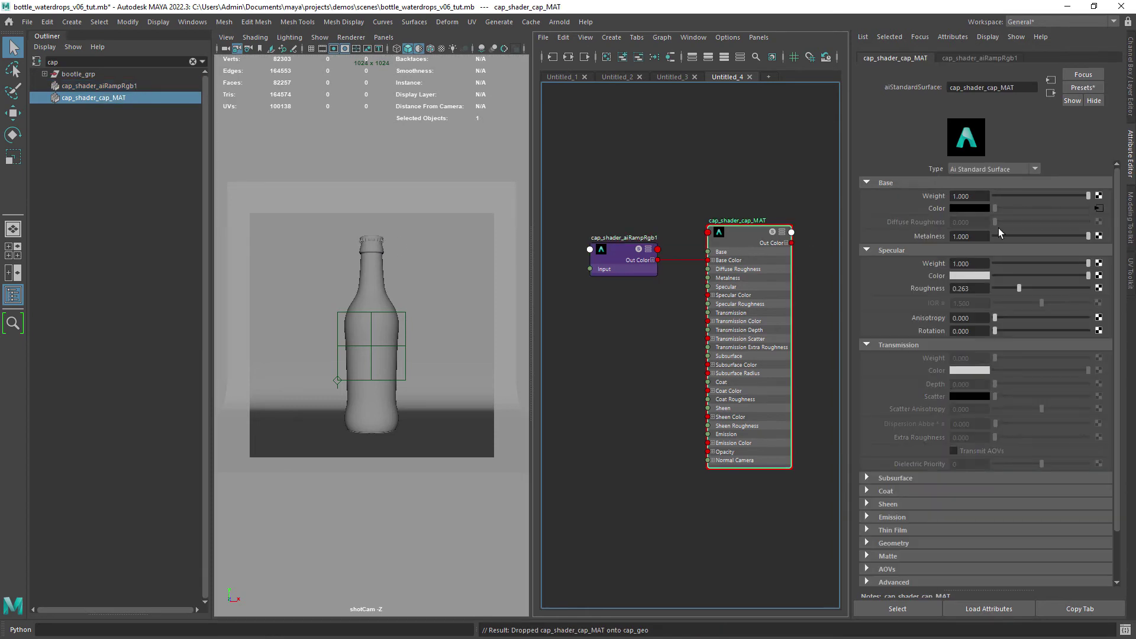
drag(981, 238, 901, 239)
click(964, 288)
click(919, 343)
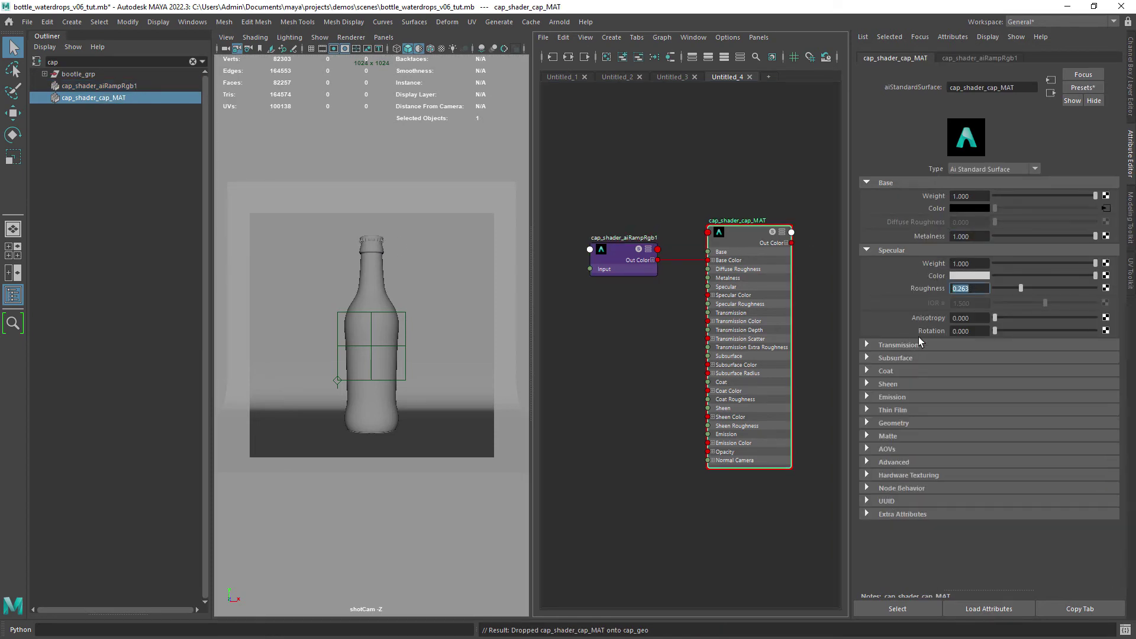
Render a region around the bottle cap in Arnold and assign cap_shader_cap_MAT to cap_geo.
click(735, 178)
click(559, 22)
click(586, 36)
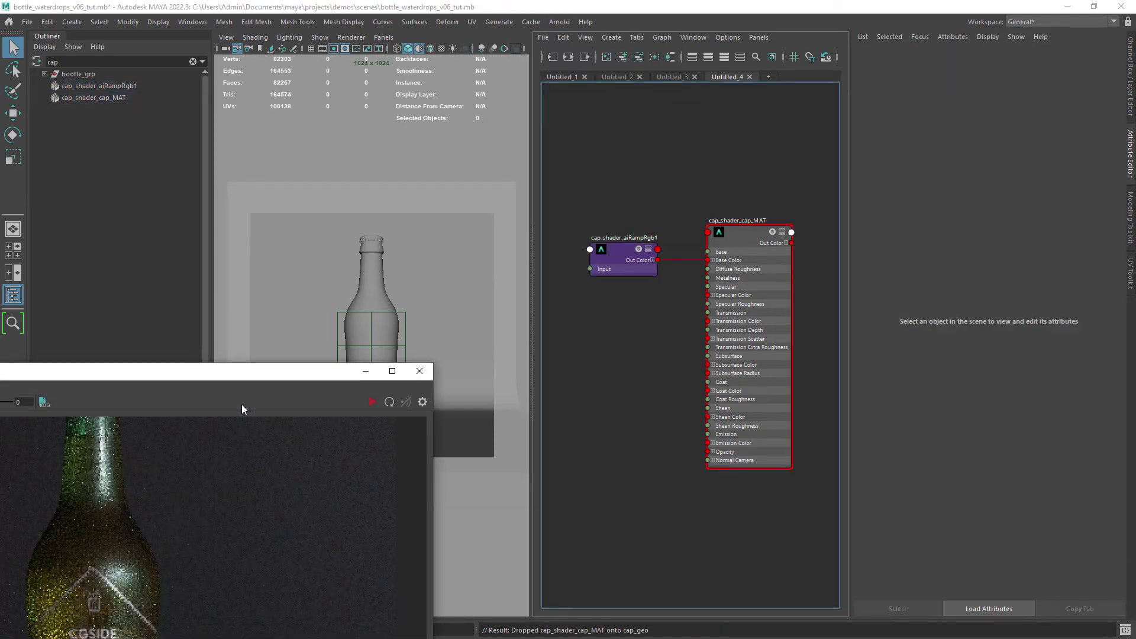
drag(428, 218, 499, 170)
shift+drag(320, 300, 419, 355)
drag(497, 175, 475, 382)
click(379, 240)
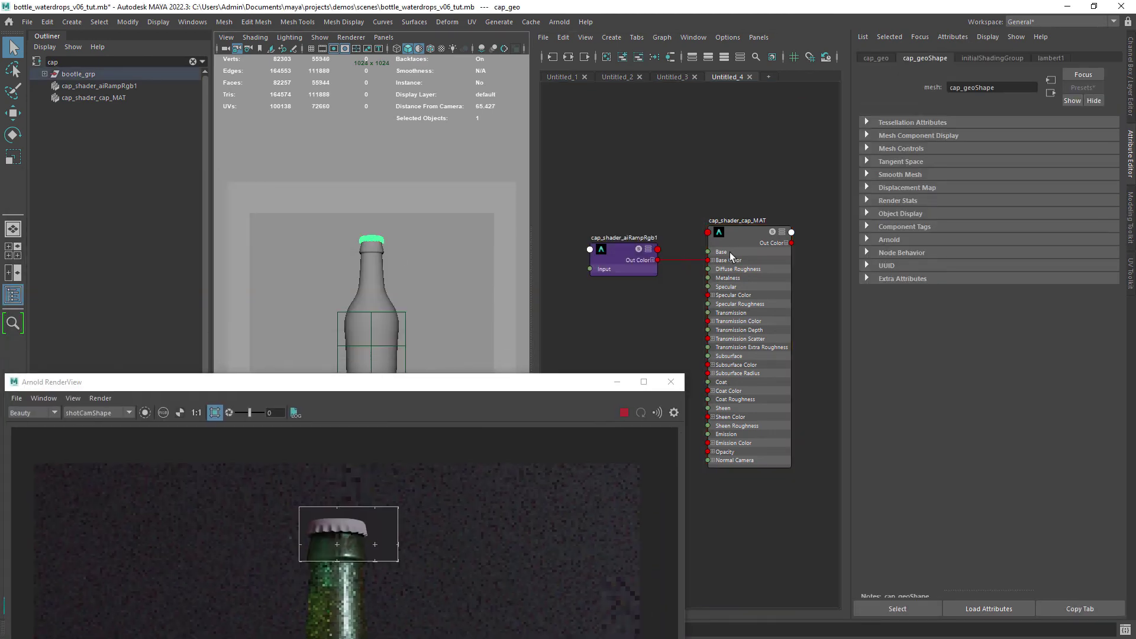
right_drag(739, 234, 744, 203)
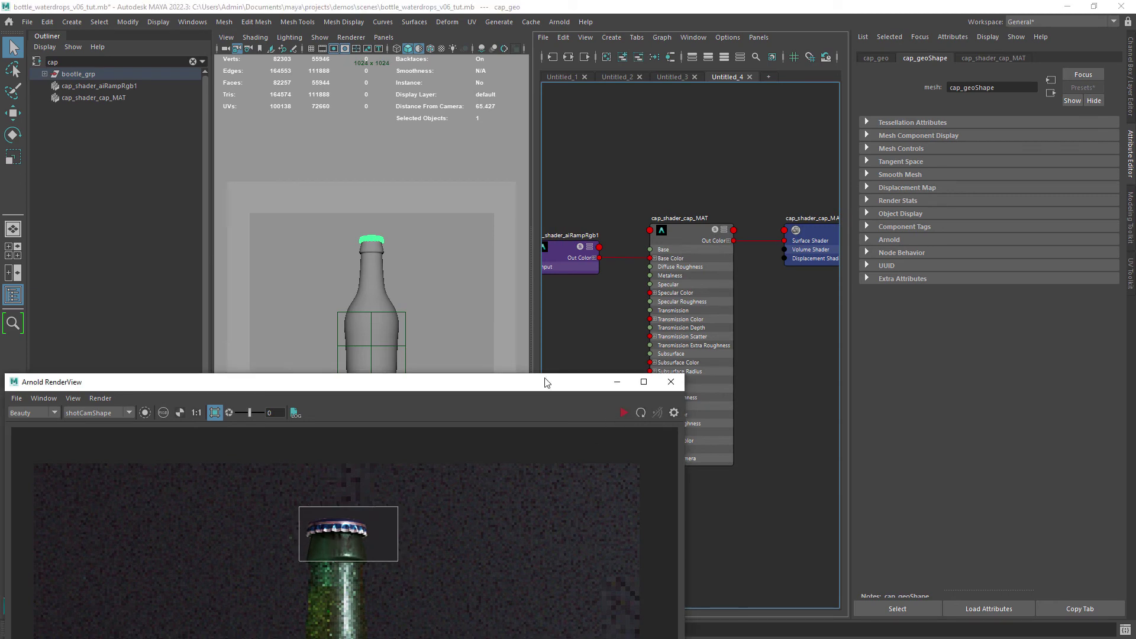
Apply a planar UV projection to cap_geo so the colour ramp maps across the cap.
click(473, 24)
click(488, 43)
click(628, 144)
click(742, 237)
drag(449, 383, 884, 408)
click(487, 293)
click(946, 127)
key(q)
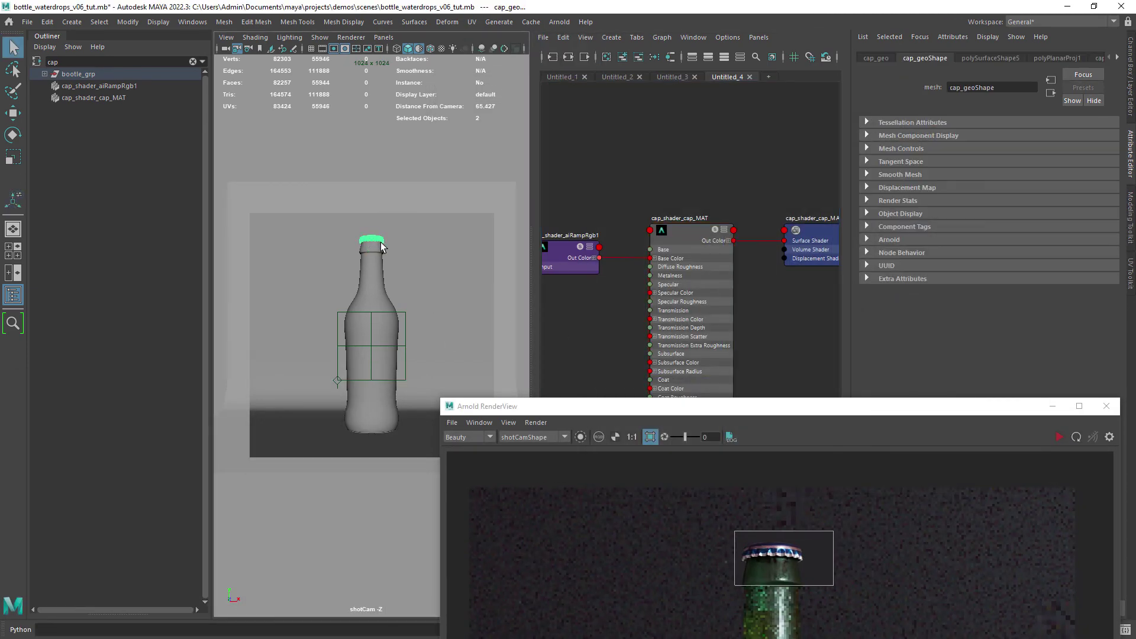
Render the cap region again to check the new ramp mapping, and save the scene.
click(473, 343)
drag(714, 403, 365, 186)
click(710, 219)
drag(565, 188, 537, 75)
click(455, 568)
key(ctrl+s)
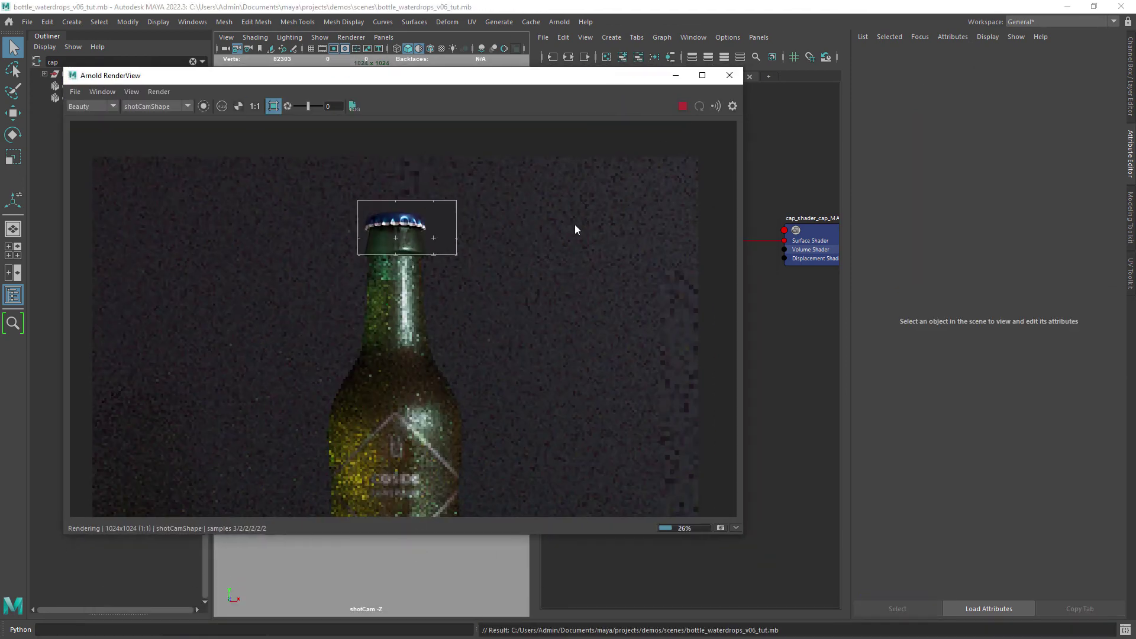
shift+drag(344, 202, 449, 252)
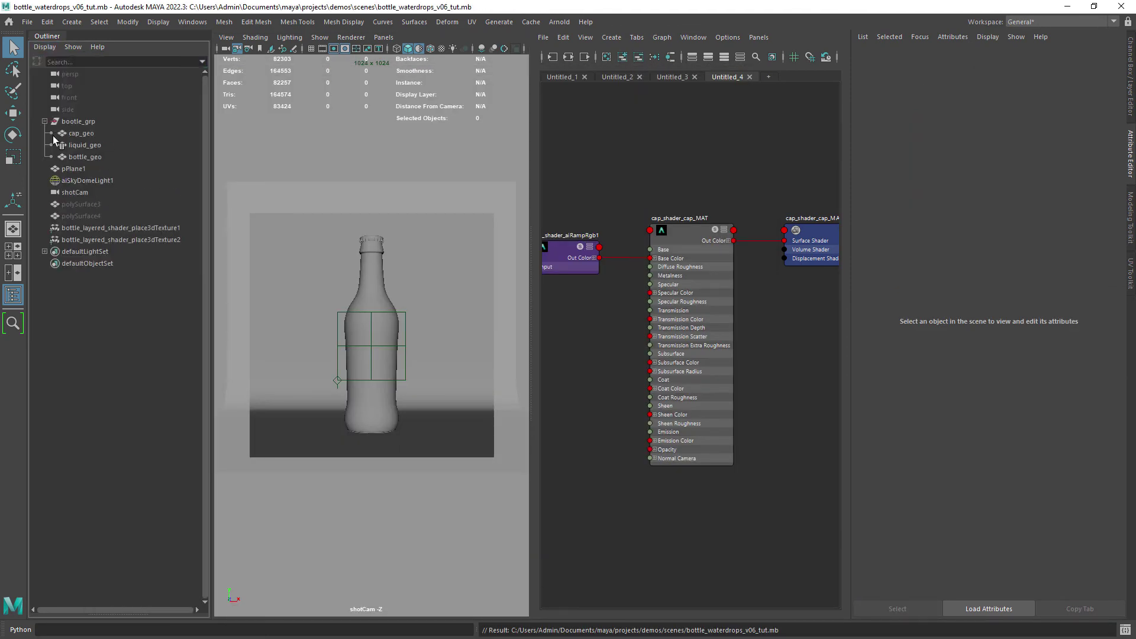
Show the hidden drop meshes polySurface3 and polySurface4.
click(83, 208)
shift+click(88, 214)
key(shift+h)
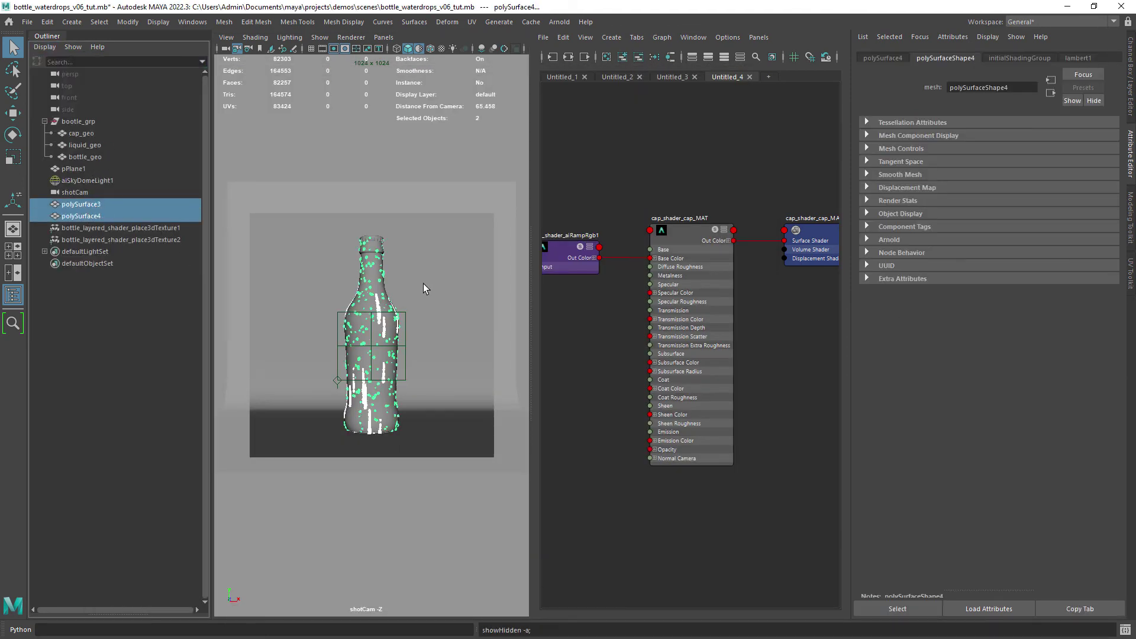
Import water_Drops_shader.mb and place its material in a new node graph tab.
click(768, 76)
click(543, 37)
click(555, 51)
double_click(292, 265)
click(677, 209)
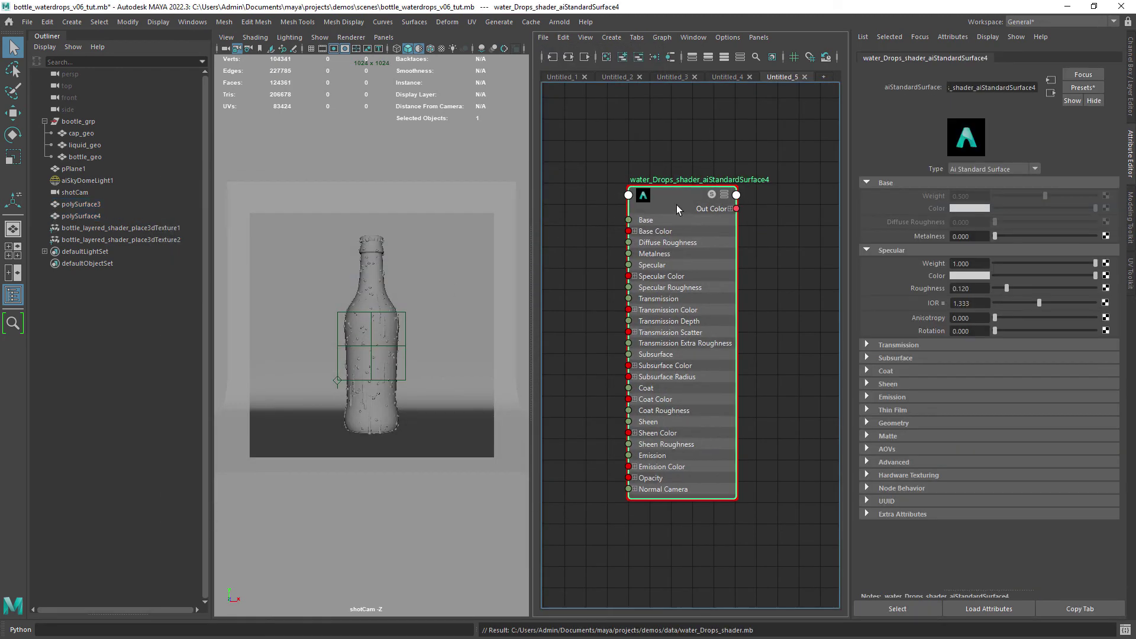
Assign water_Drops_shader_aiStandardSurface4 to polySurface3 and polySurface4, and graph its shading group.
click(88, 206)
shift+click(95, 214)
right_drag(677, 200, 678, 163)
drag(677, 197, 574, 203)
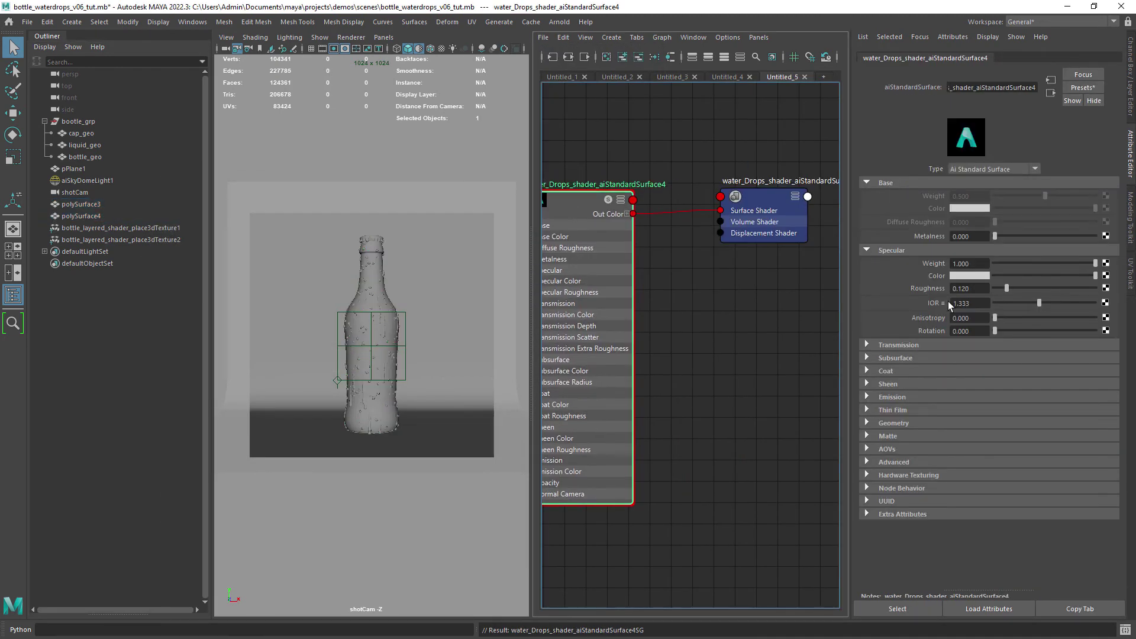
Compare the dielectric priority of the water drops and bottle materials, and check which objects use the drops material.
click(898, 344)
click(963, 464)
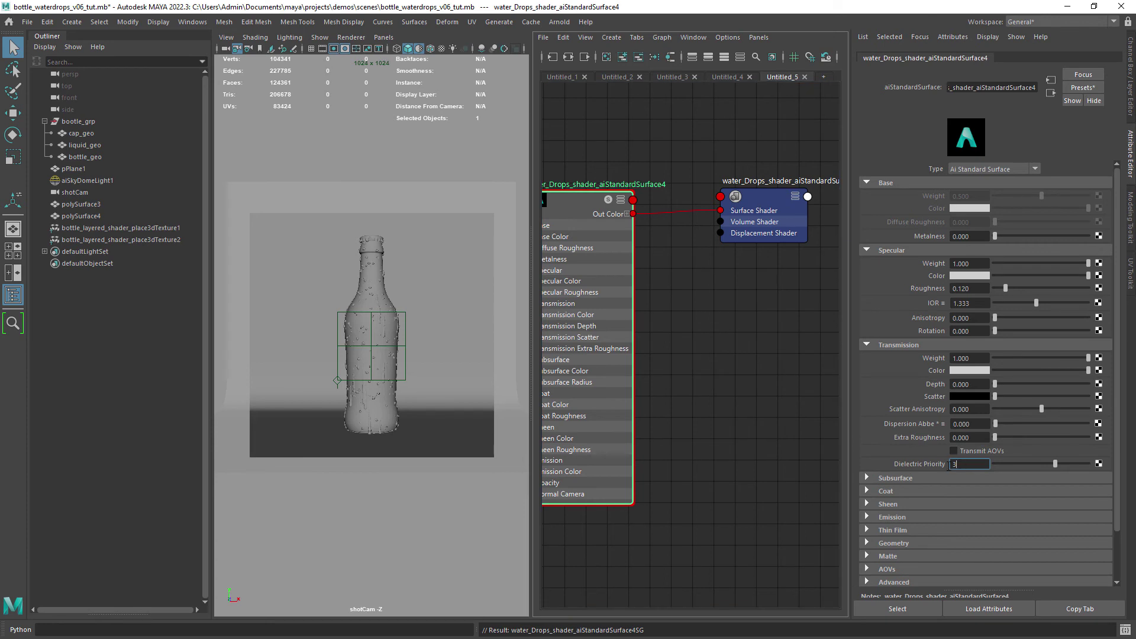
click(357, 315)
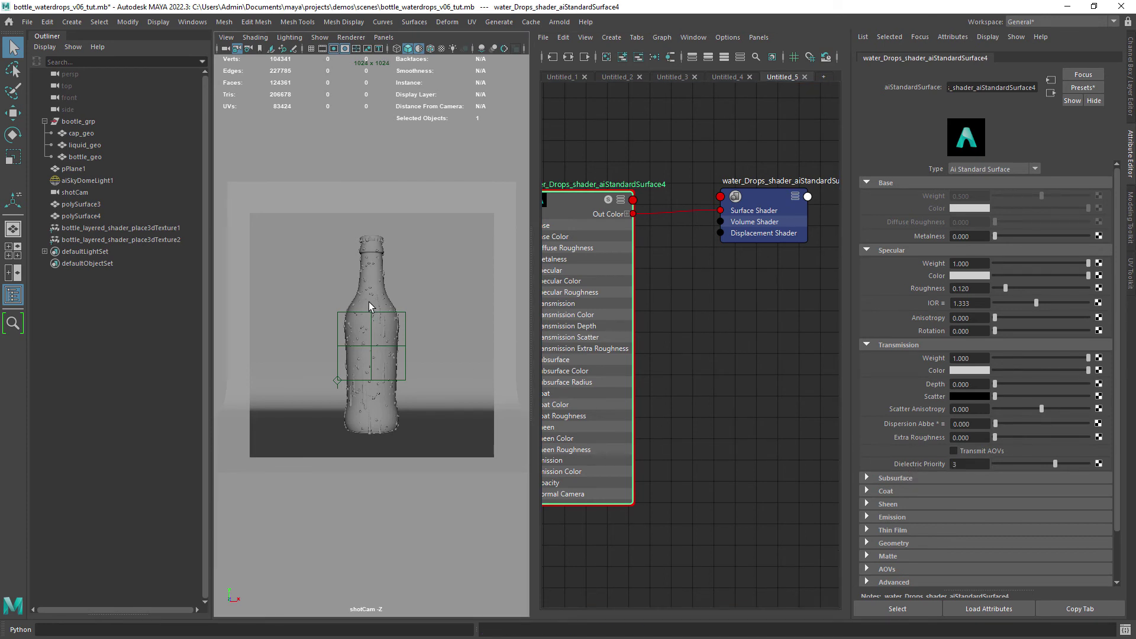
click(1033, 58)
click(1104, 221)
click(964, 464)
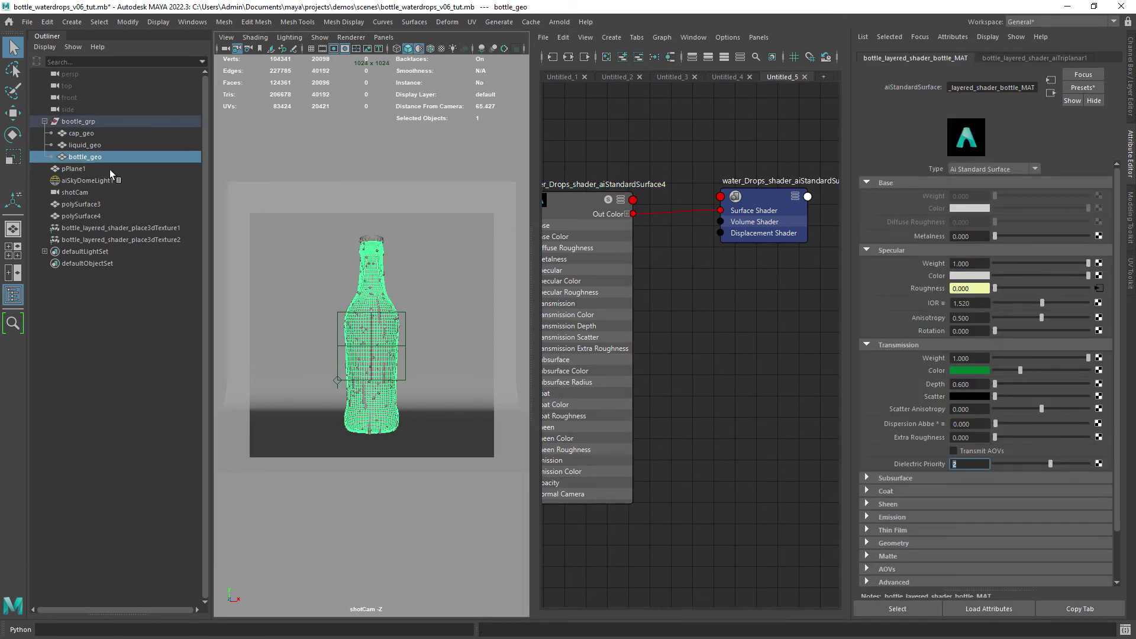
click(94, 217)
click(964, 464)
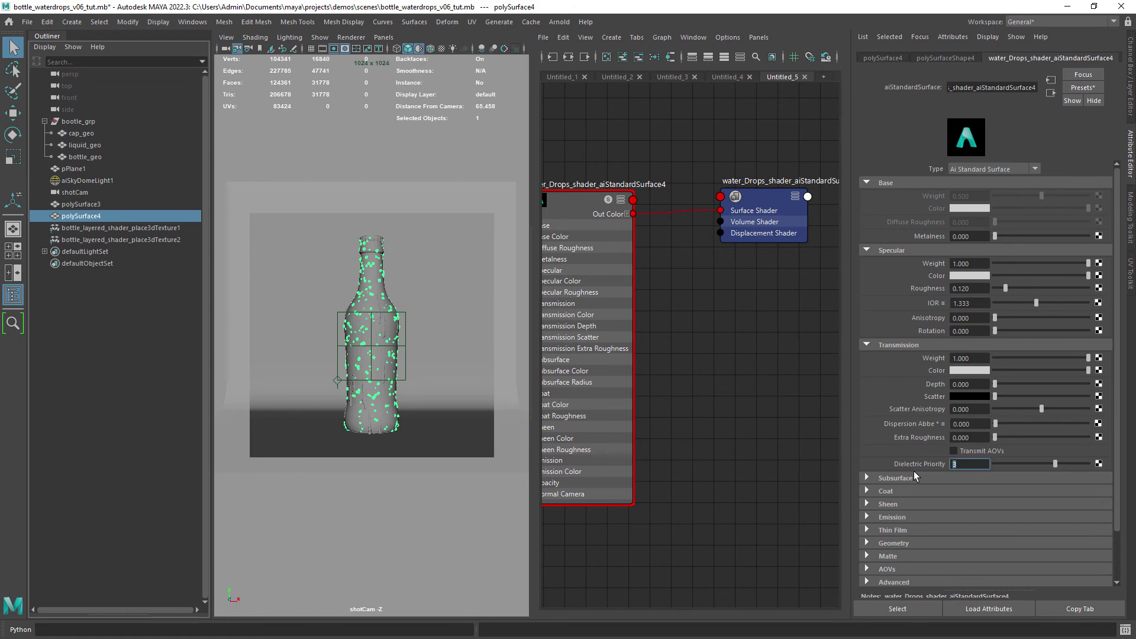
click(415, 306)
right_drag(606, 211, 550, 228)
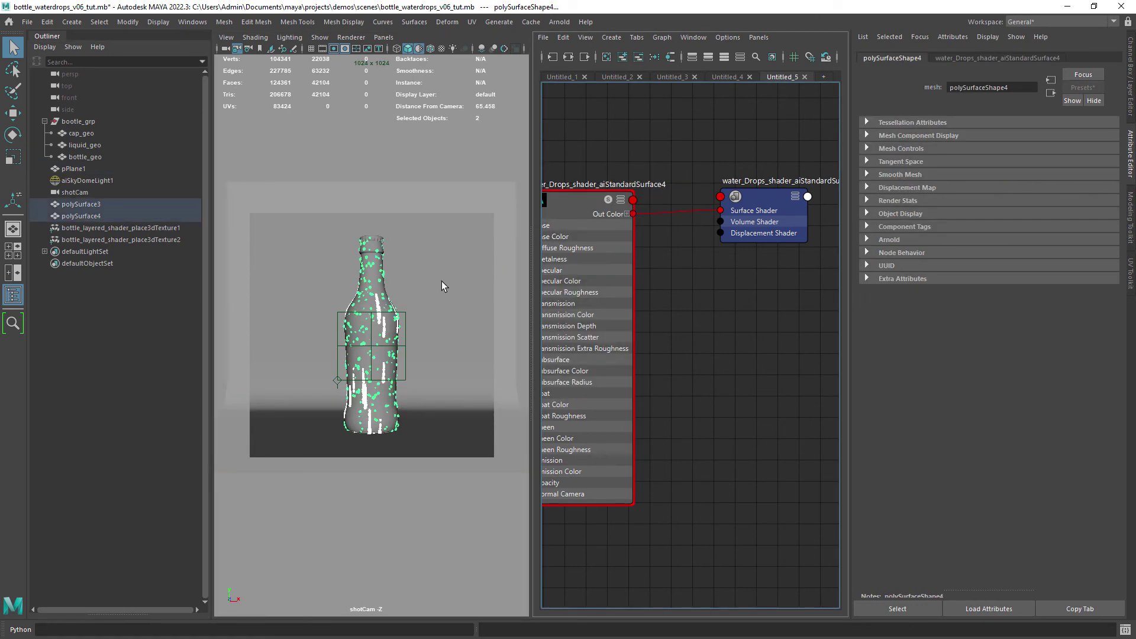
click(440, 284)
Save the scene and render a region over the bottle's neck, shoulder and label in Arnold.
key(ctrl+s)
key(alt+Tab)
drag(321, 150, 513, 394)
click(682, 107)
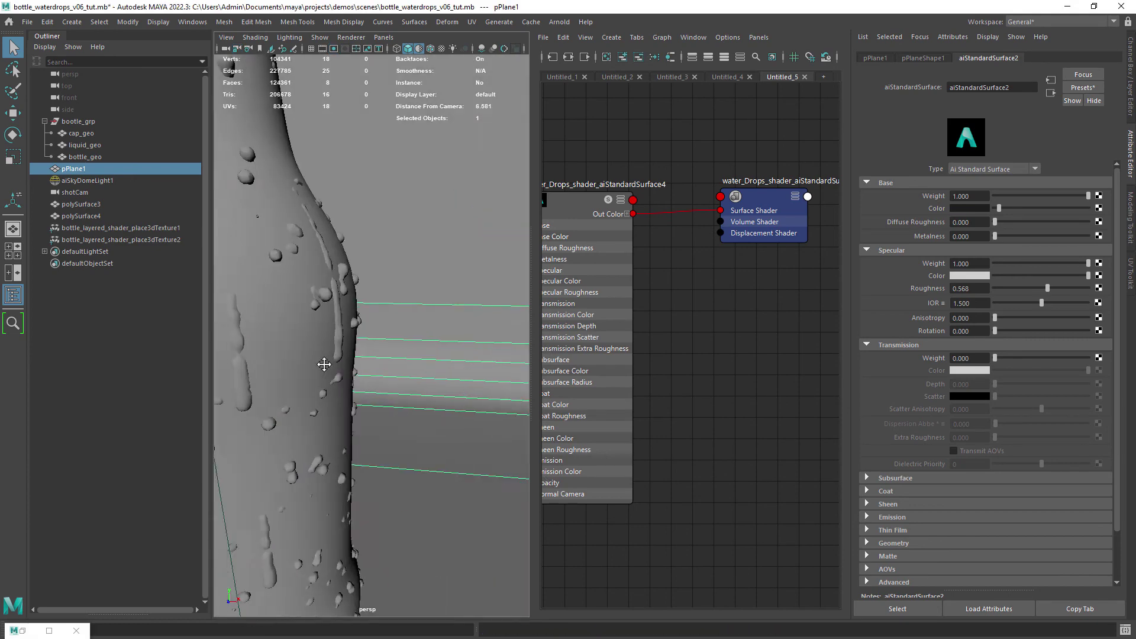
Delete the faces of an unwanted drop on the front of the bottle from polySurface4, working in the front view.
scroll(324, 362, up, 3)
click(49, 630)
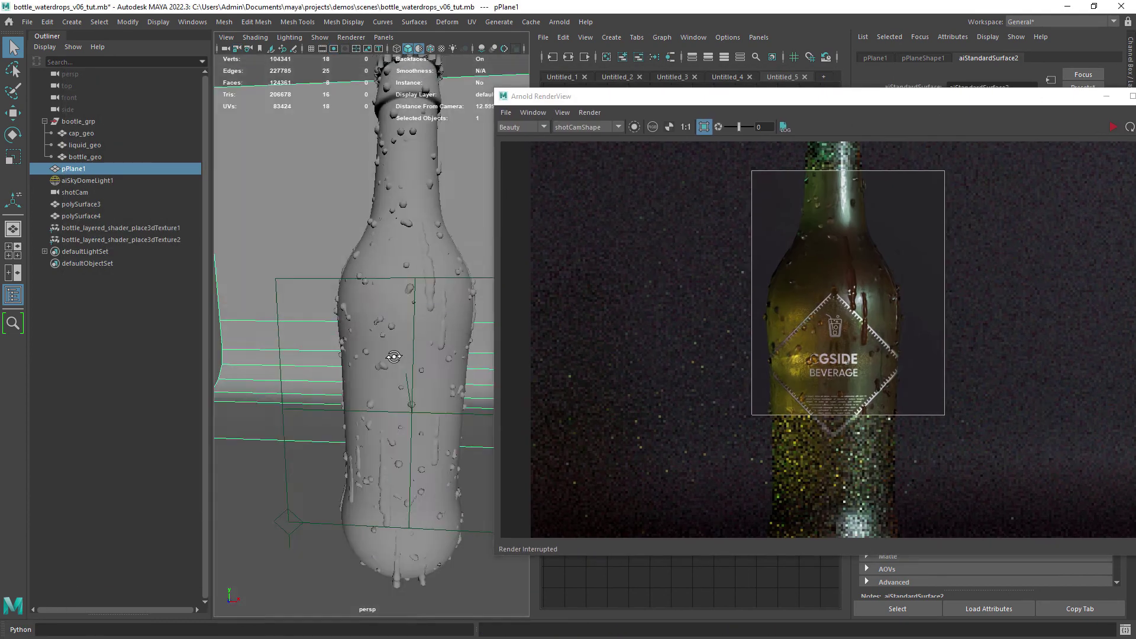
scroll(406, 402, up, 3)
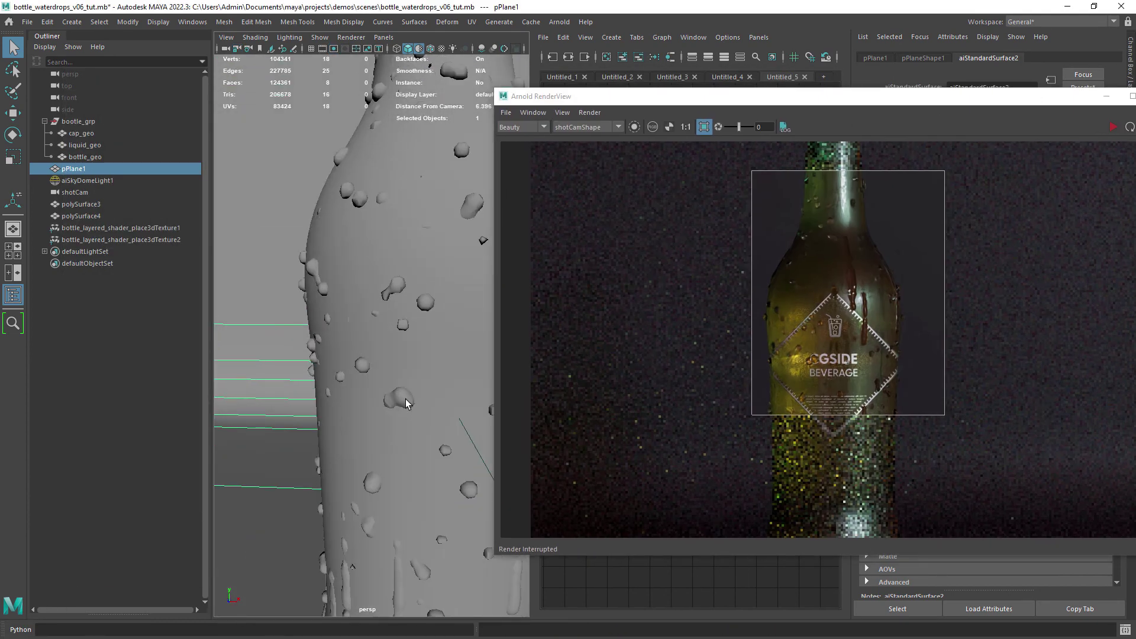
scroll(355, 284, down, 5)
key(space)
key(space)
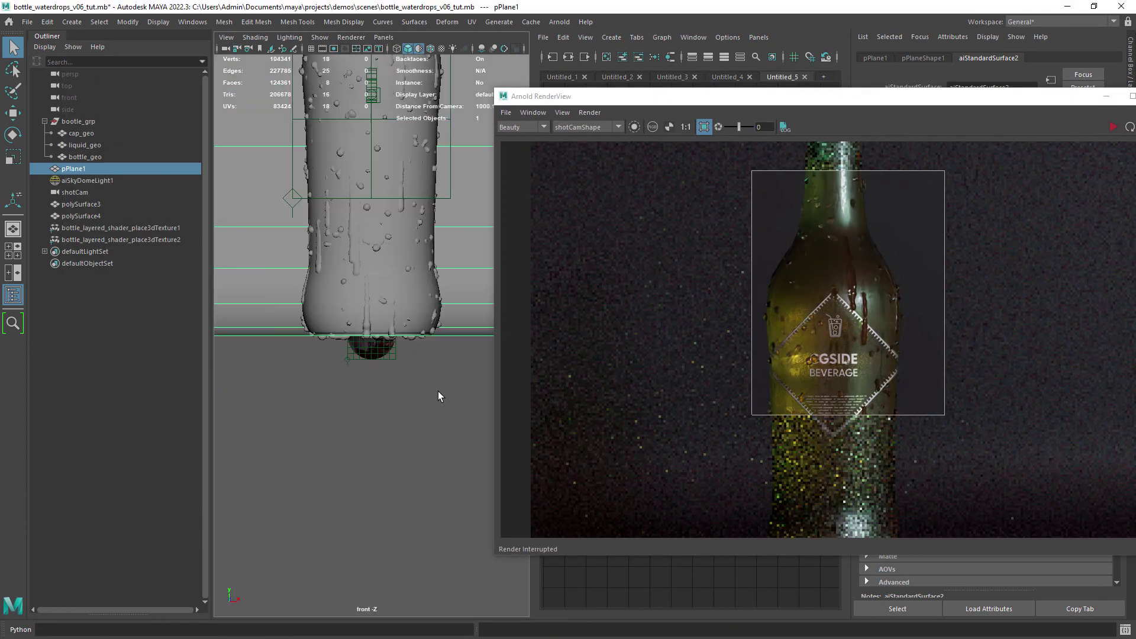
alt+middle_drag(439, 396, 434, 592)
scroll(343, 353, up, 3)
click(341, 349)
scroll(332, 337, up, 4)
alt+middle_drag(307, 321, 358, 390)
scroll(358, 390, up, 1)
key(F11)
double_click(327, 288)
key(Delete)
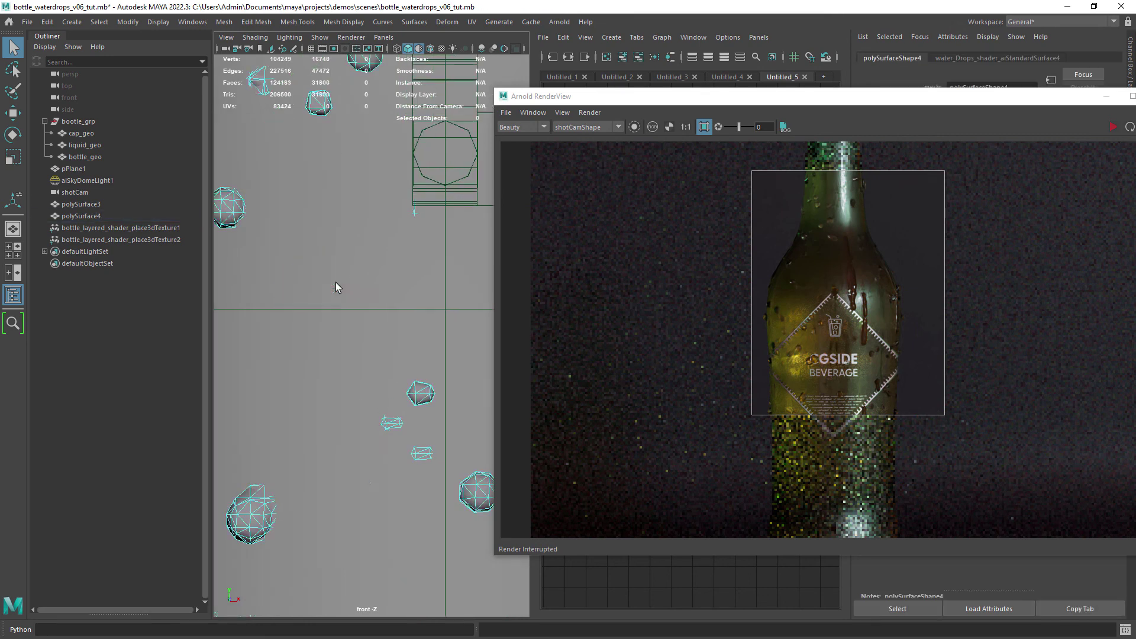
key(F8)
Examine the remaining drops over the whole bottle in the perspective view.
scroll(279, 186, down, 8)
key(space)
key(space)
scroll(380, 222, down, 2)
scroll(380, 223, down, 2)
alt+drag(380, 222, 375, 286)
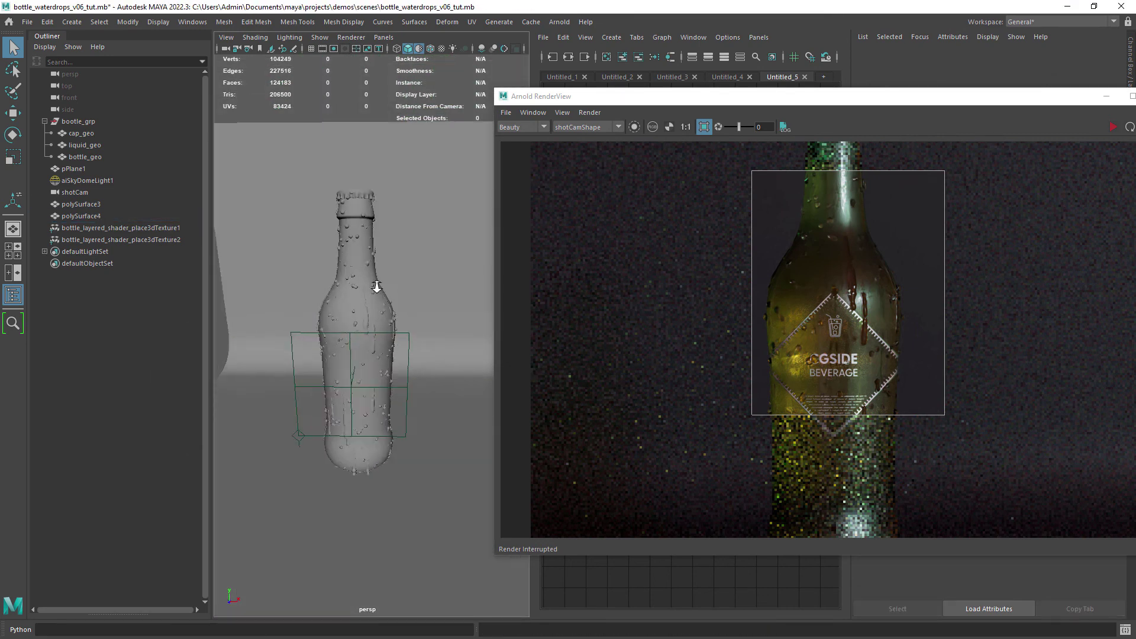
scroll(368, 304, up, 2)
scroll(367, 305, down, 2)
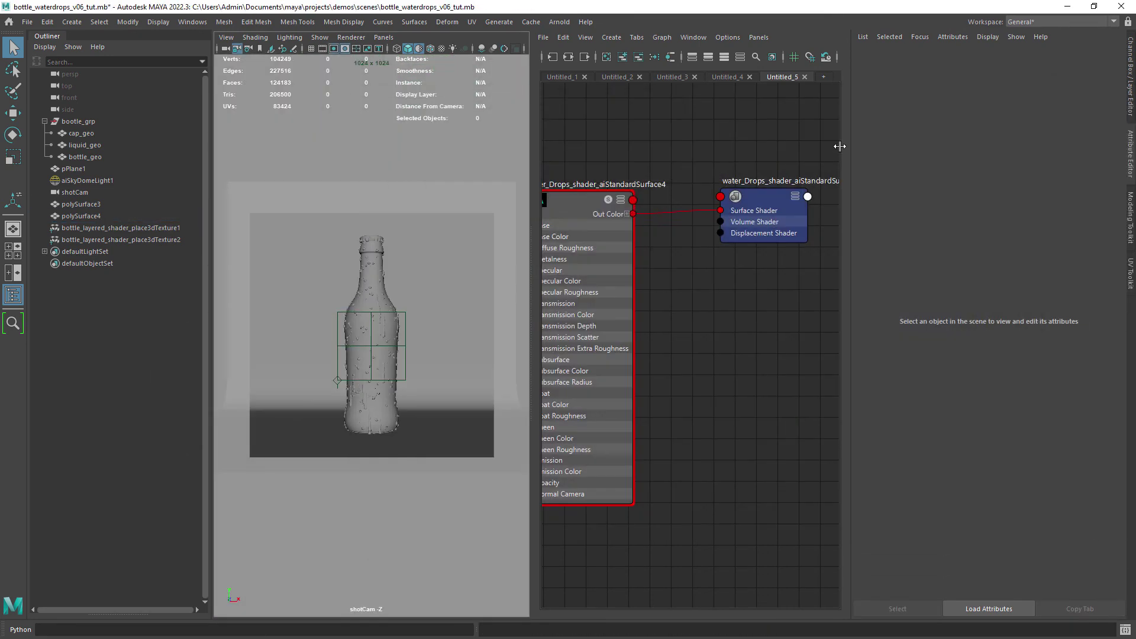
Render the full shotCam view at 2048x2048 in Arnold RenderView and maximize the render window.
click(559, 22)
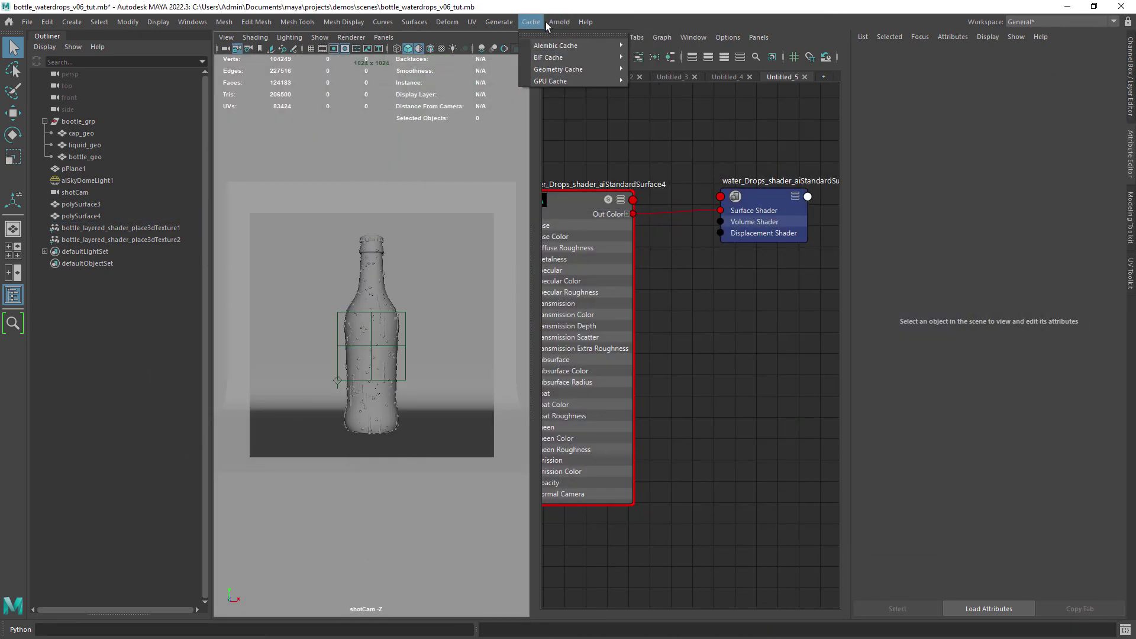
click(577, 46)
click(424, 116)
mouse_move(455, 232)
click(556, 334)
click(975, 131)
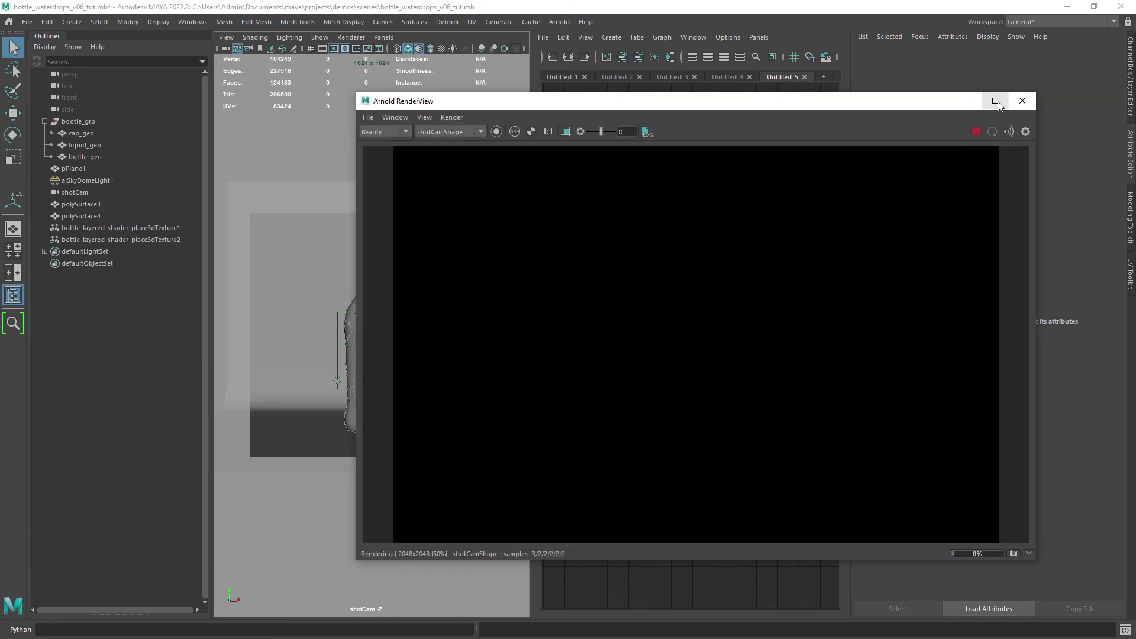
click(995, 102)
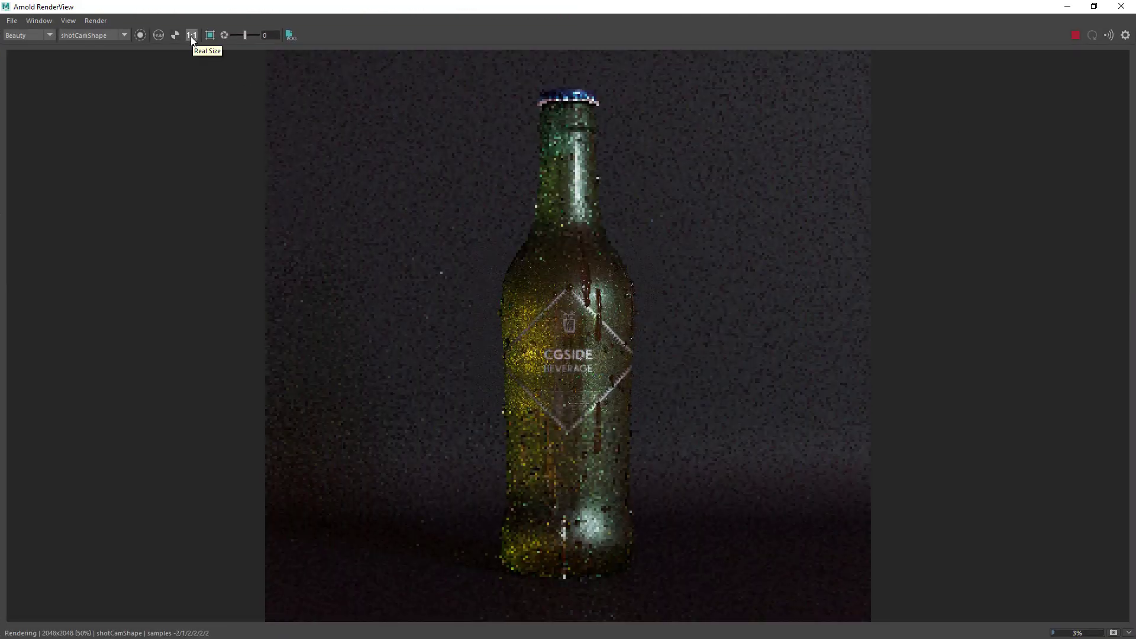
Open the render settings and set Arnold's Camera (AA) samples to 4.
click(1094, 6)
click(192, 22)
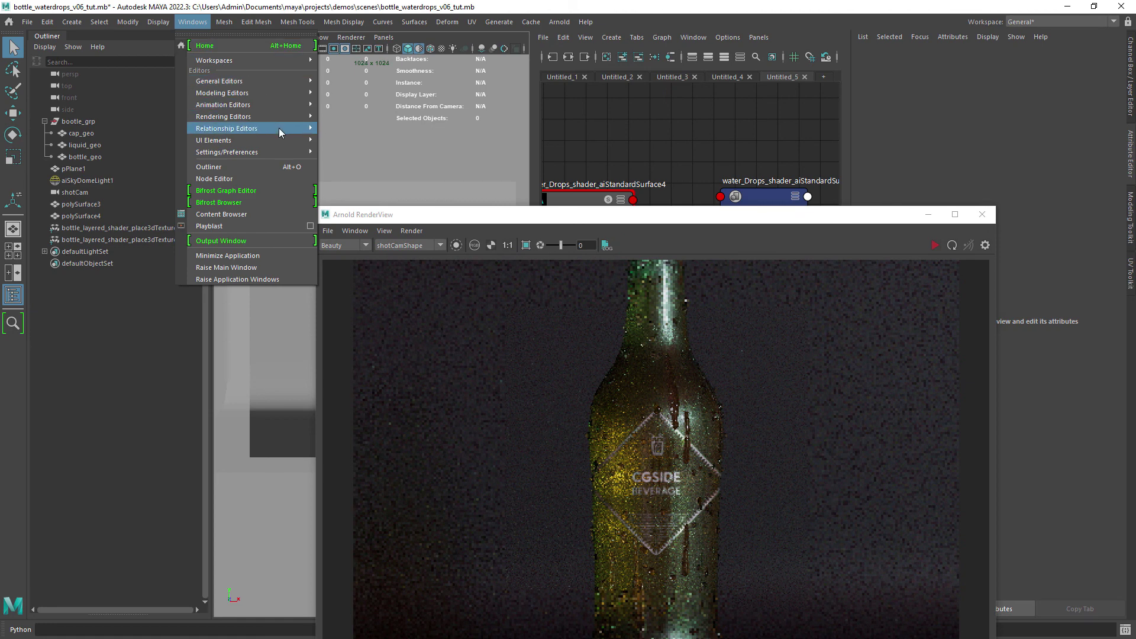
mouse_move(303, 116)
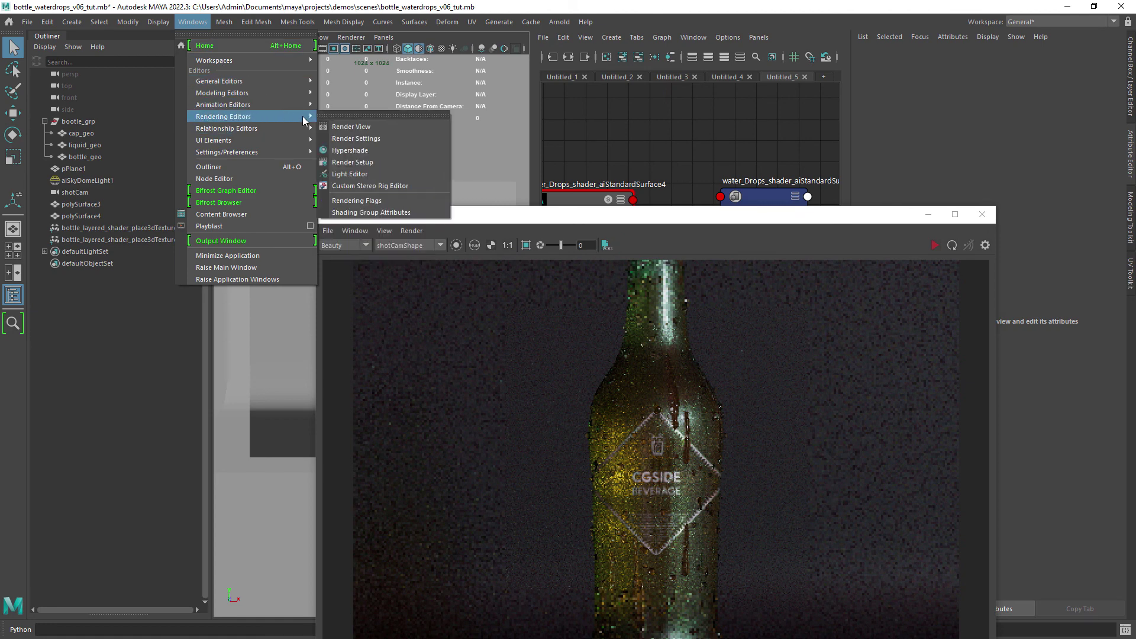
click(364, 138)
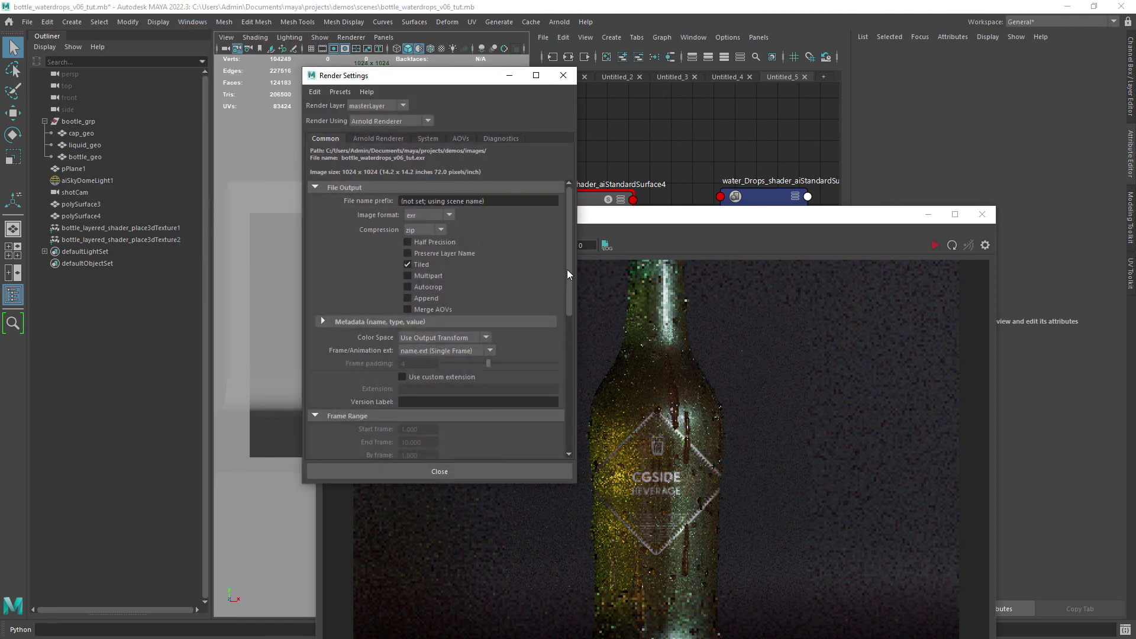
drag(566, 269, 566, 232)
click(383, 139)
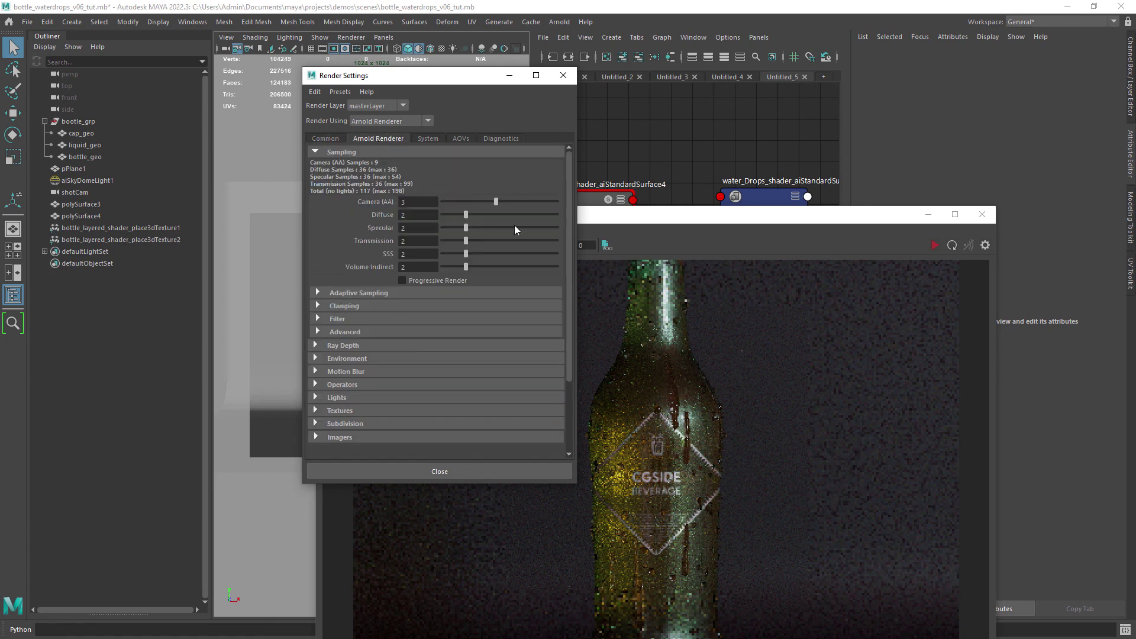
drag(446, 83, 474, 110)
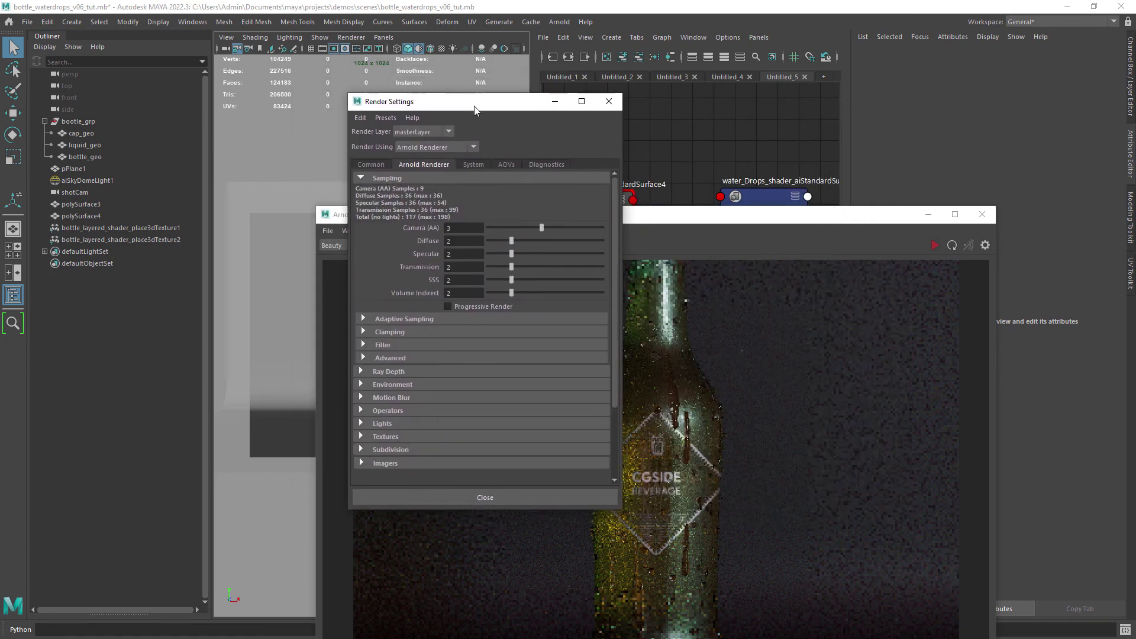
mouse_move(612, 261)
mouse_down()
mouse_move(613, 286)
mouse_move(612, 252)
mouse_up()
Review the Arnold Ray Depth settings, opening the Specular depth for editing, and close the render settings.
click(411, 371)
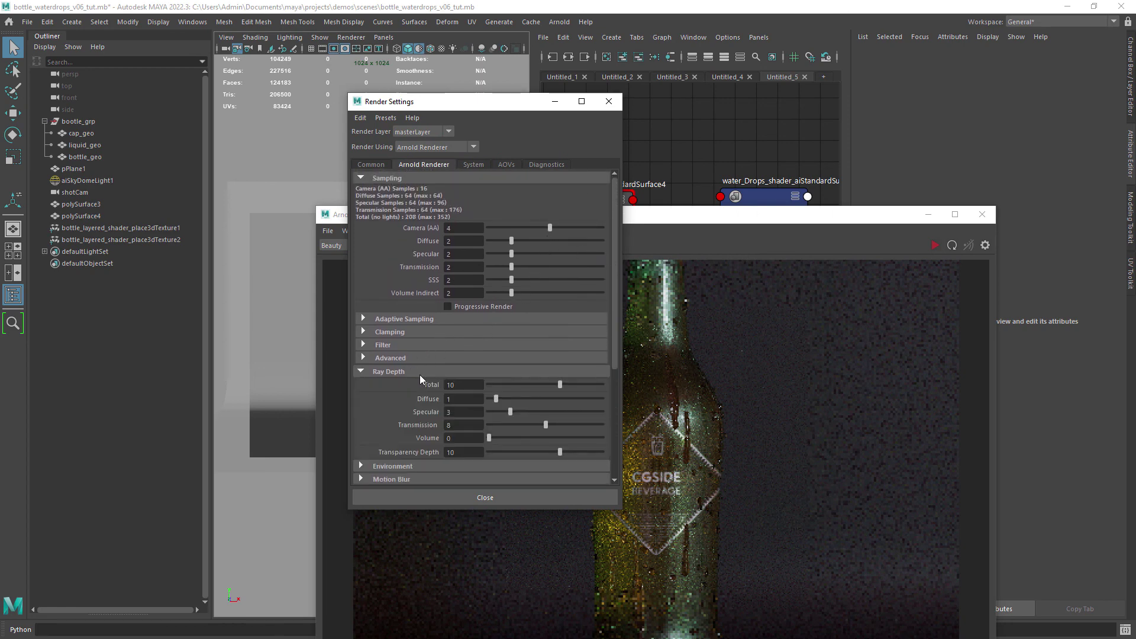
click(452, 412)
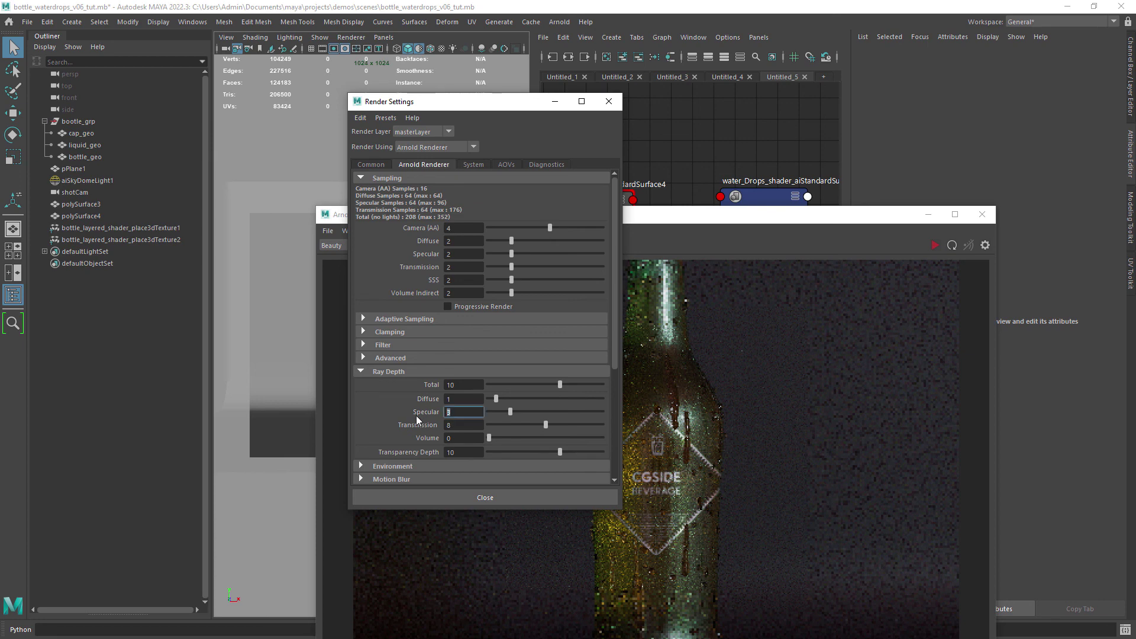
click(609, 101)
Maximize the render window and examine the shotCam render at real size around the bottle's shoulder, label and lower body.
click(955, 214)
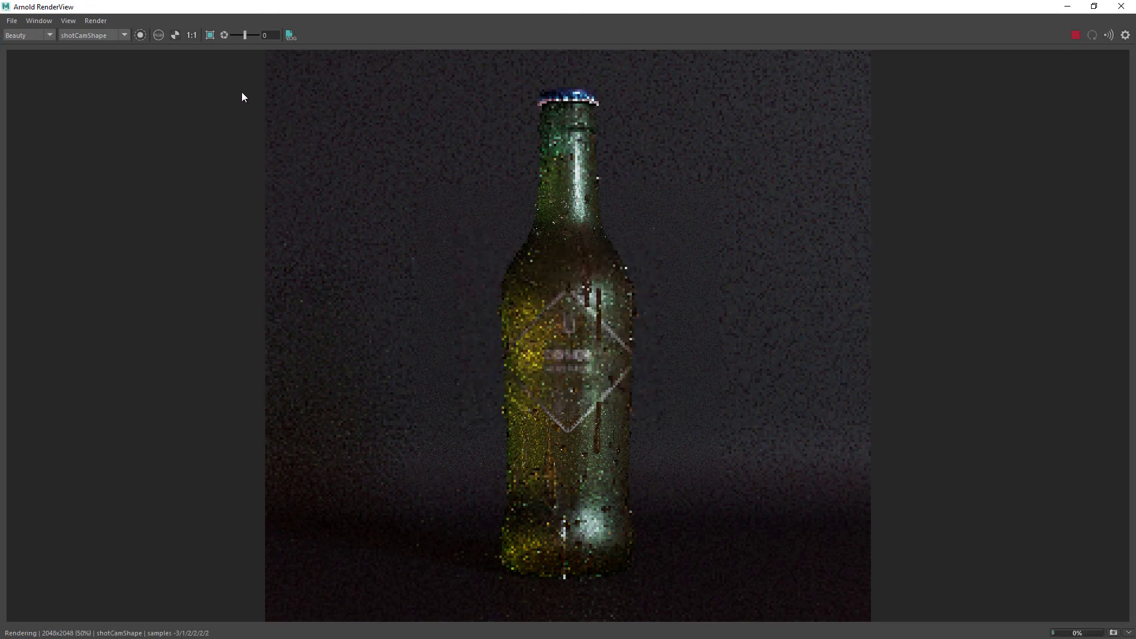
click(192, 35)
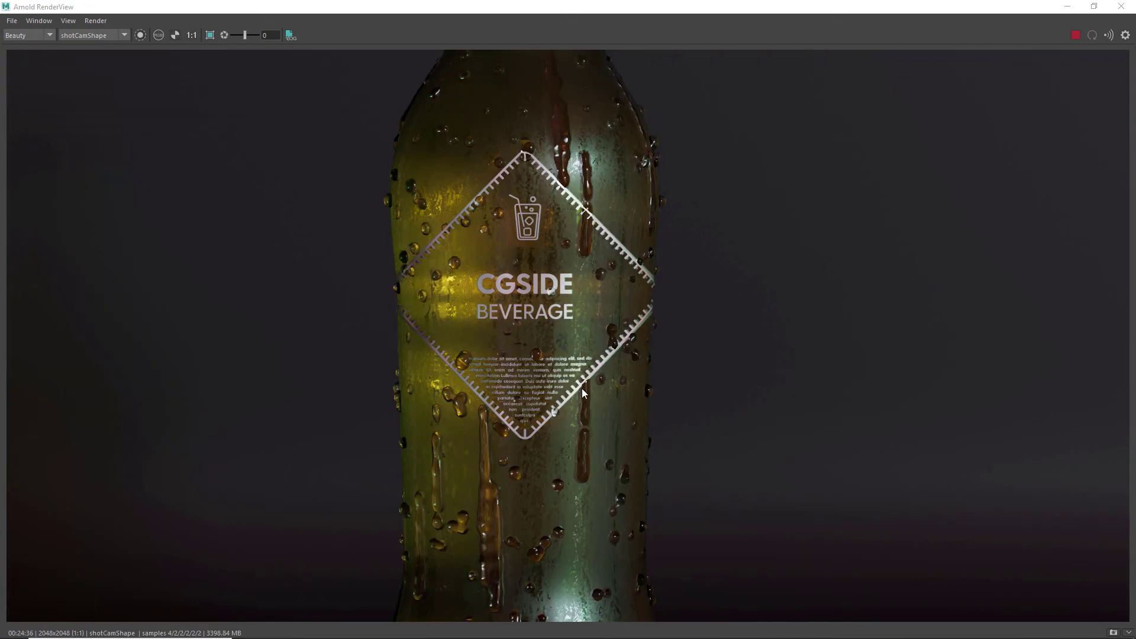
middle_drag(575, 358, 566, 190)
middle_drag(573, 321, 562, 290)
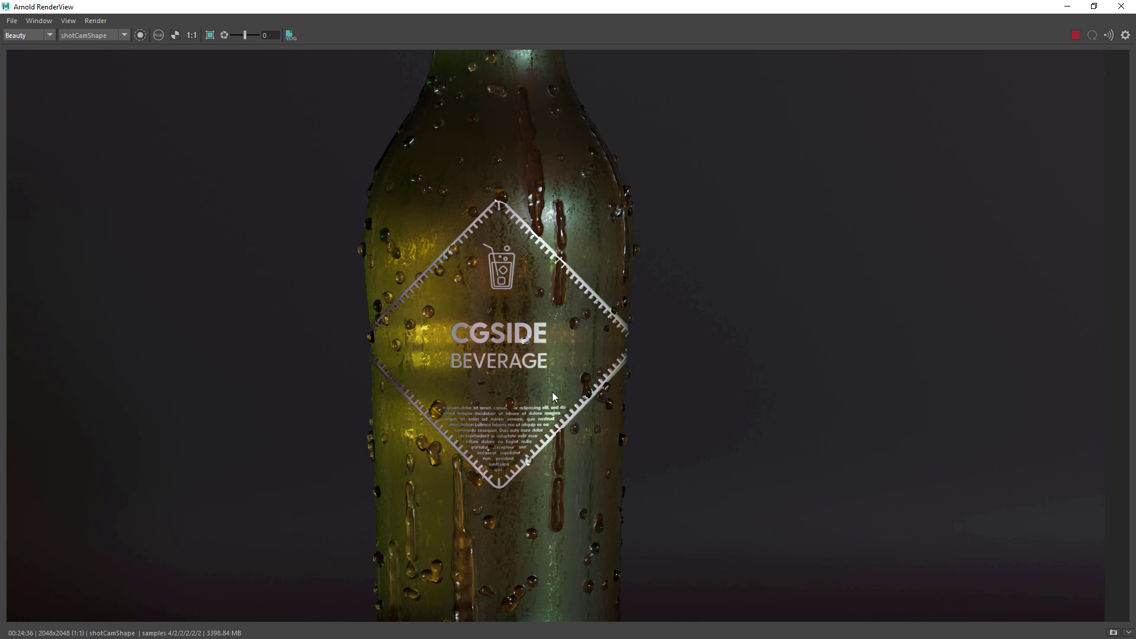
middle_drag(553, 394, 562, 326)
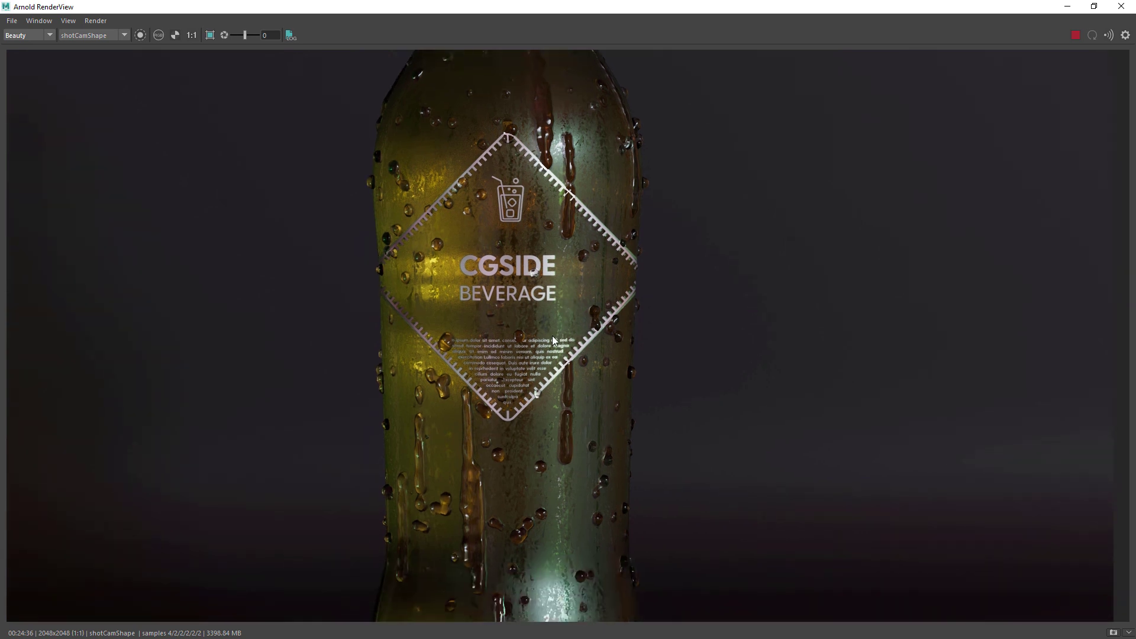